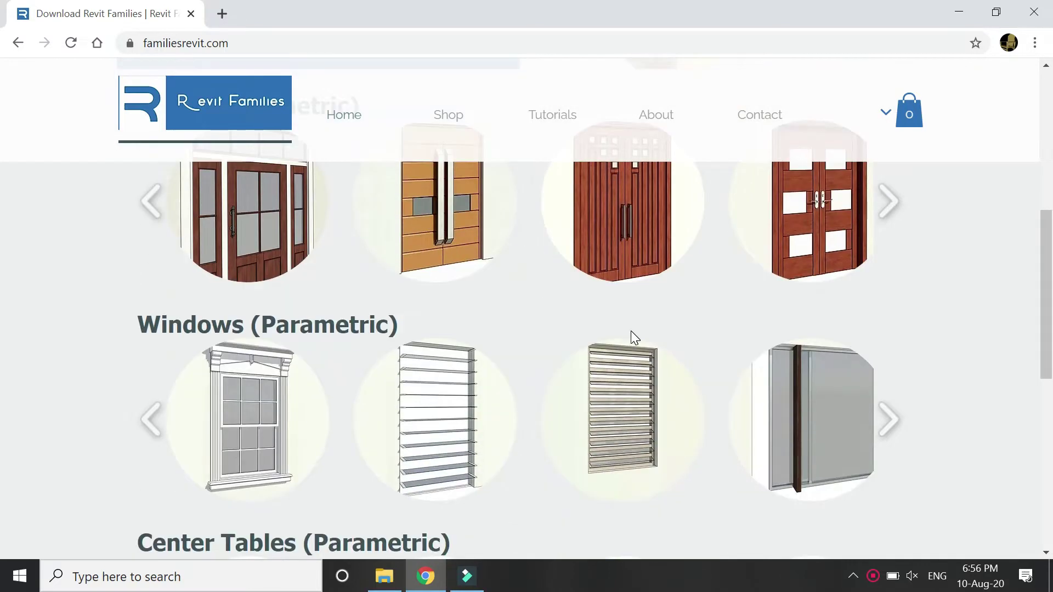
Step: Open the Center Tables product from the Revit Families shop and examine its description and file specifications
scroll(630, 334, down, 7)
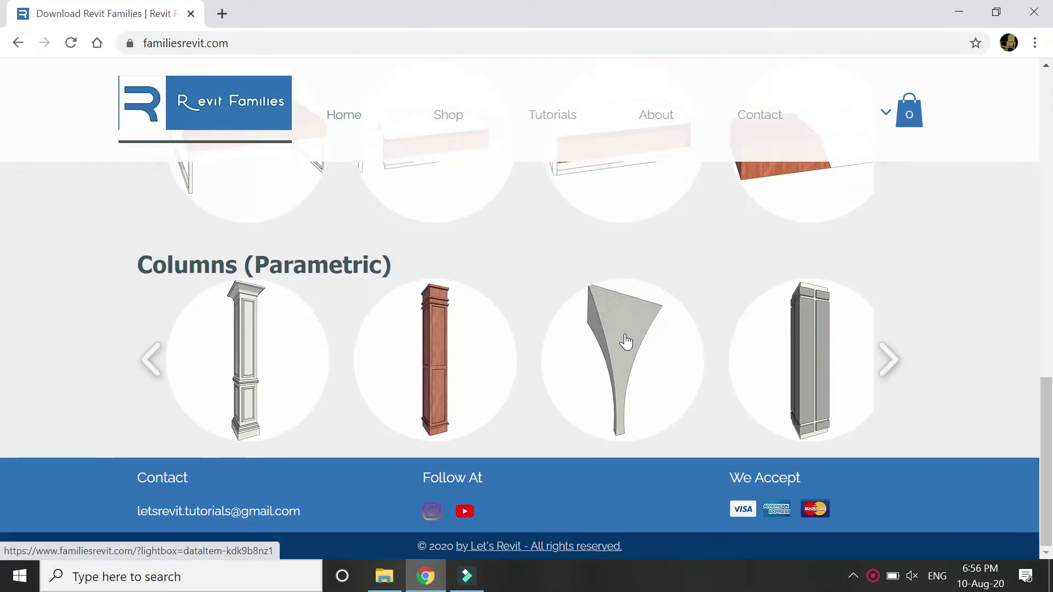
click(452, 115)
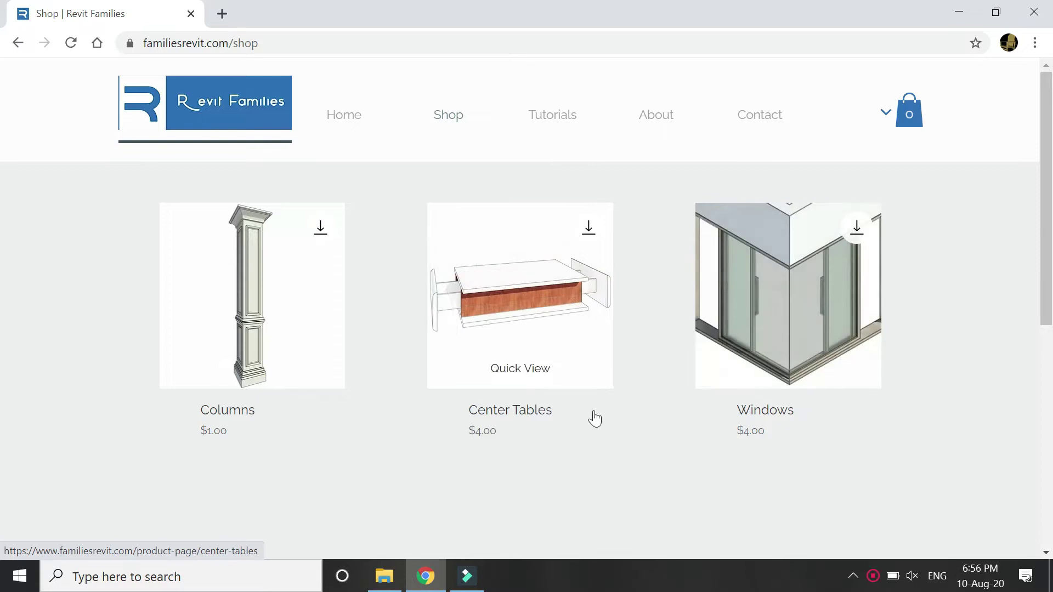
click(545, 283)
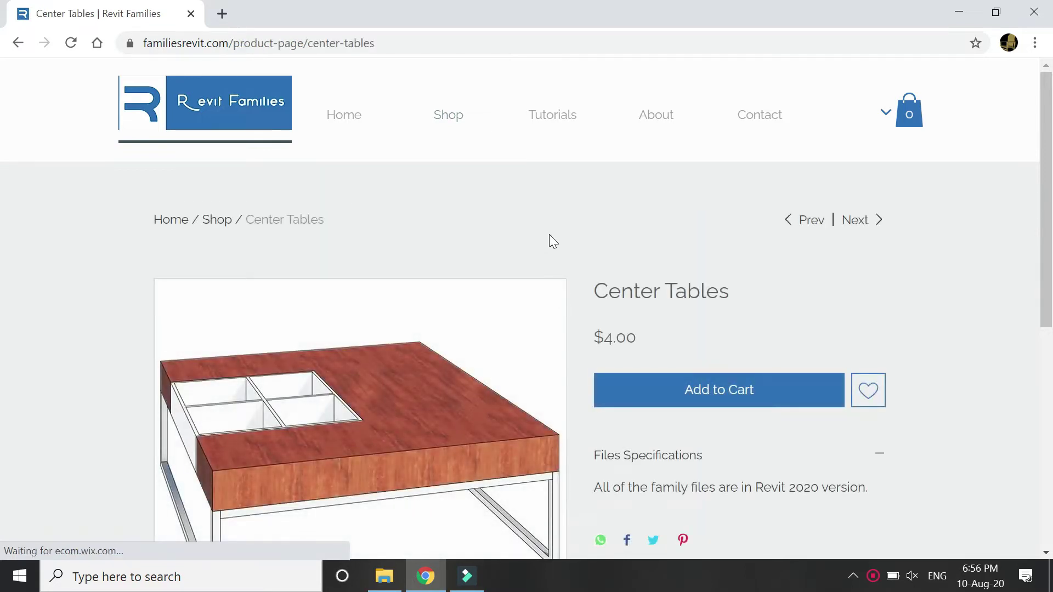
scroll(551, 233, down, 2)
scroll(556, 234, down, 5)
scroll(565, 375, up, 3)
scroll(565, 375, down, 3)
scroll(560, 369, up, 2)
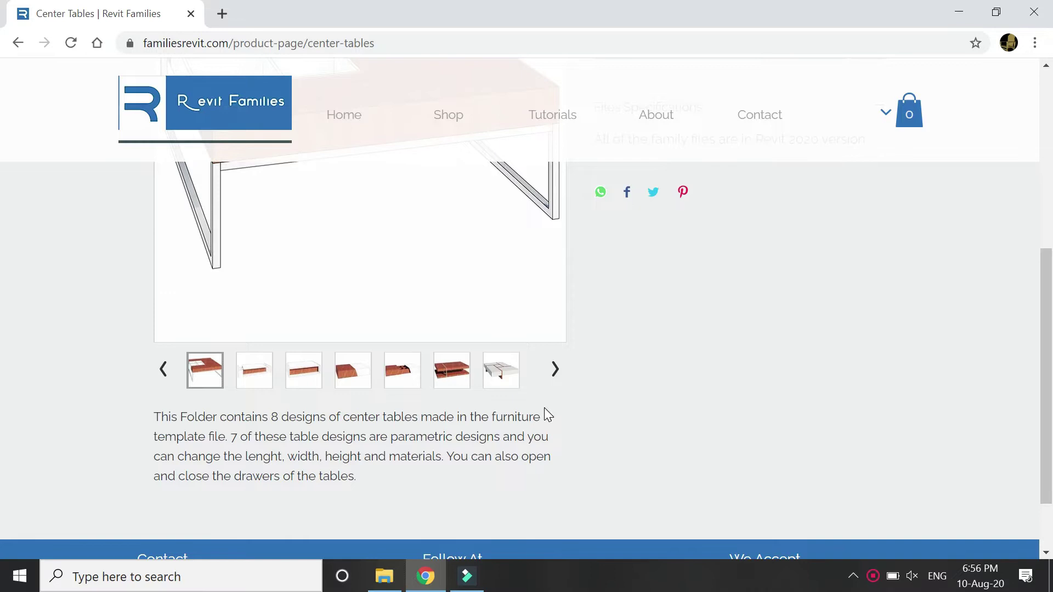
scroll(553, 438, up, 3)
Step: Look through the gallery images of the different center table designs
click(555, 534)
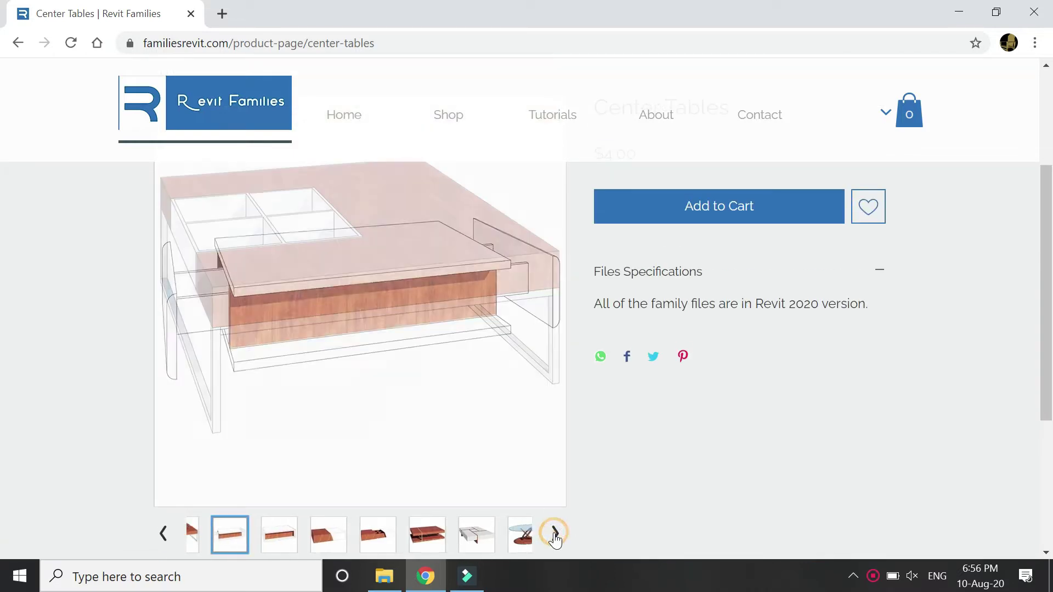
click(555, 534)
click(555, 535)
click(555, 535)
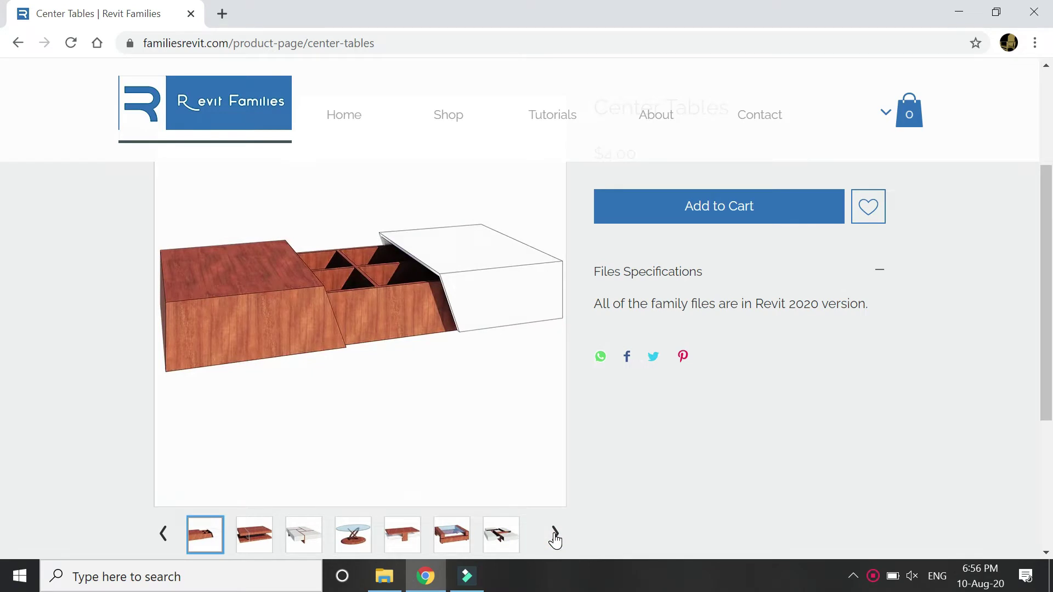
click(554, 535)
click(553, 533)
scroll(576, 499, up, 1)
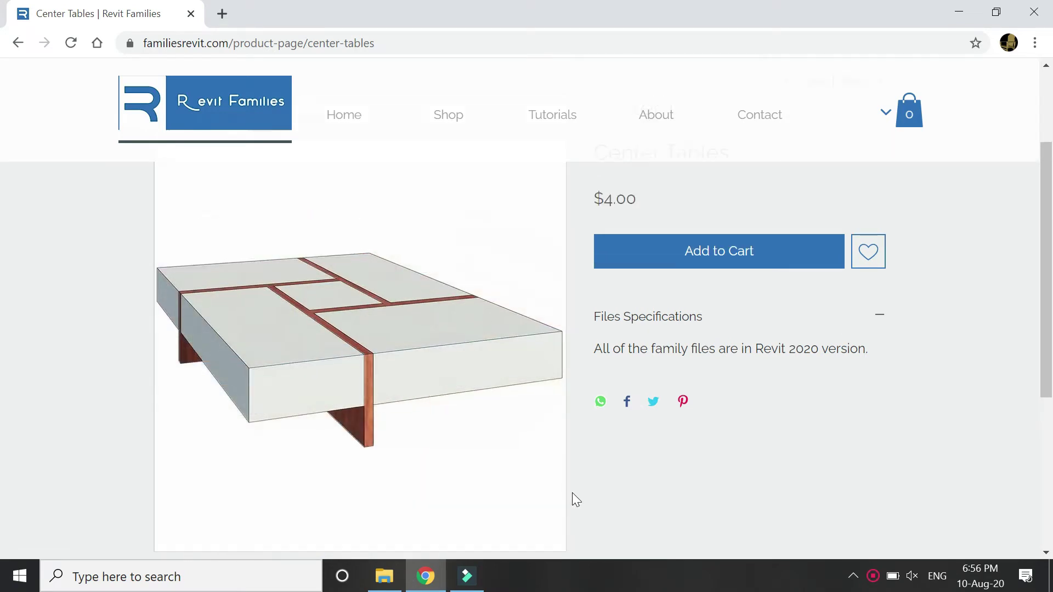
scroll(573, 499, up, 3)
Step: Open the site's Tutorials page and look over the videos for columns, tables, windows and doors
click(450, 118)
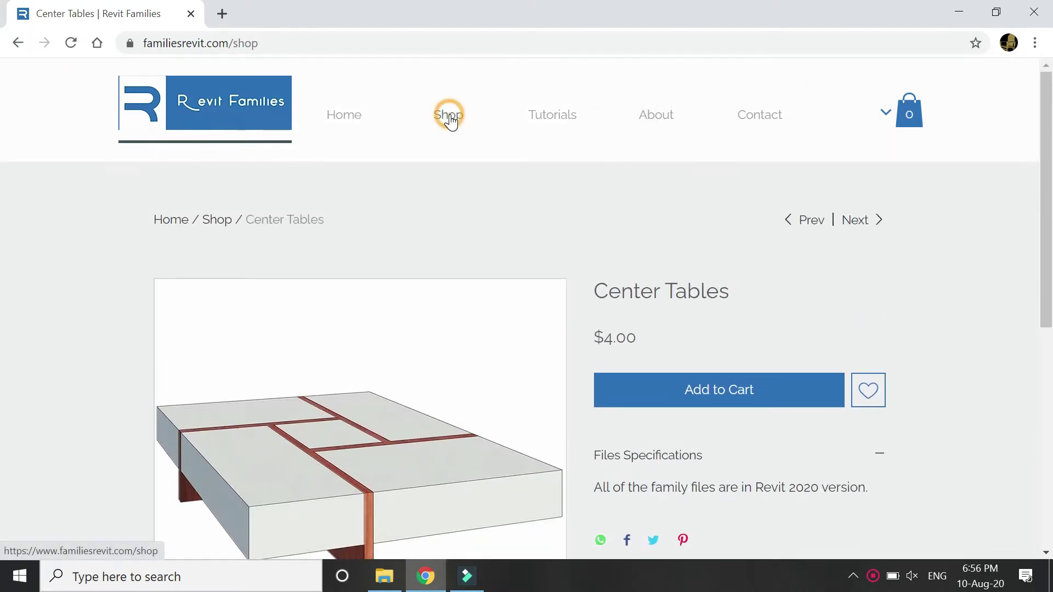
click(553, 120)
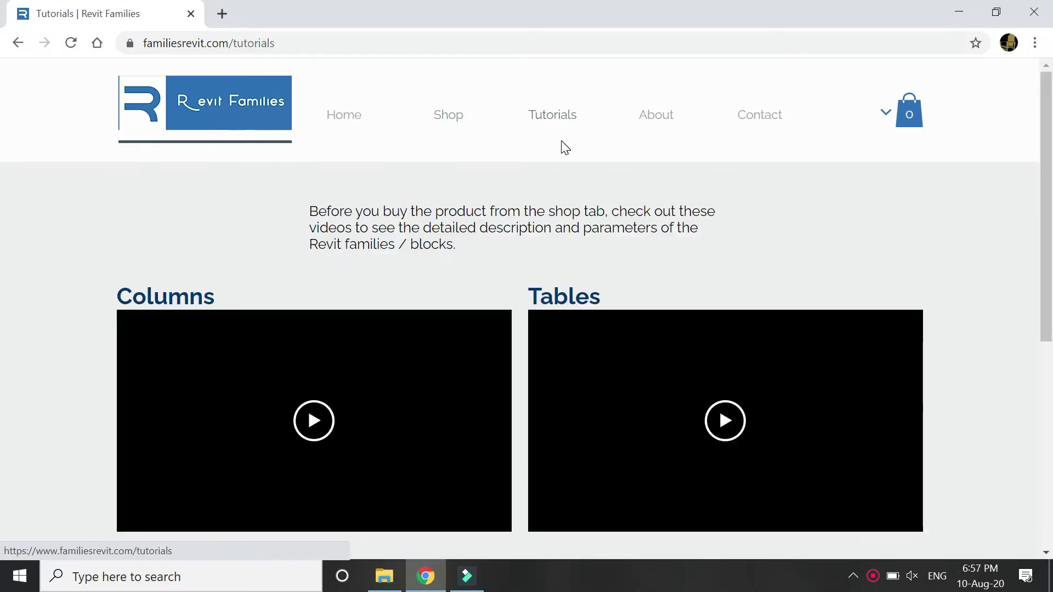
scroll(995, 316, down, 7)
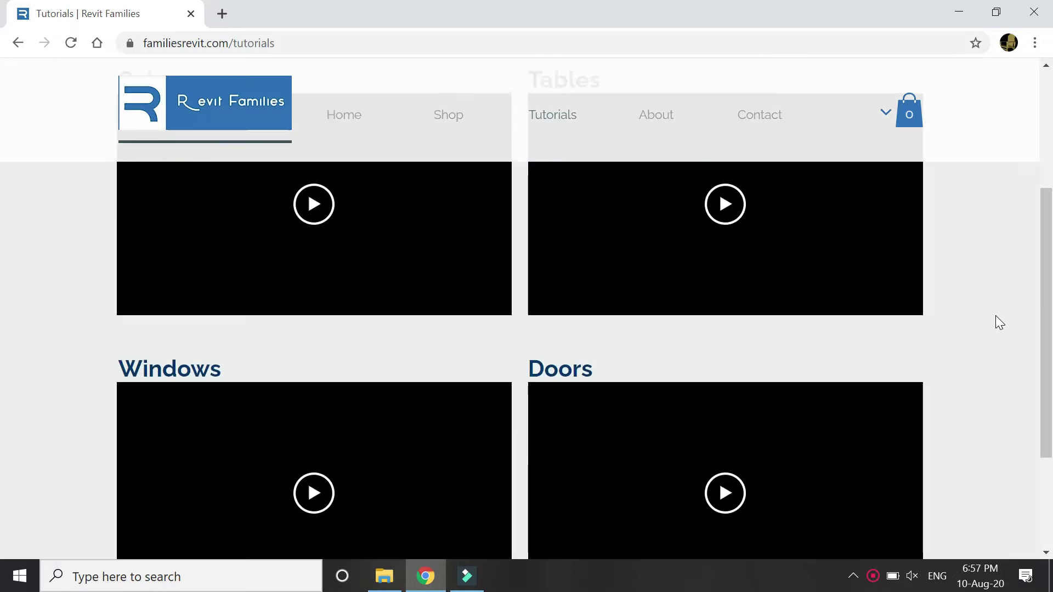
scroll(668, 367, up, 5)
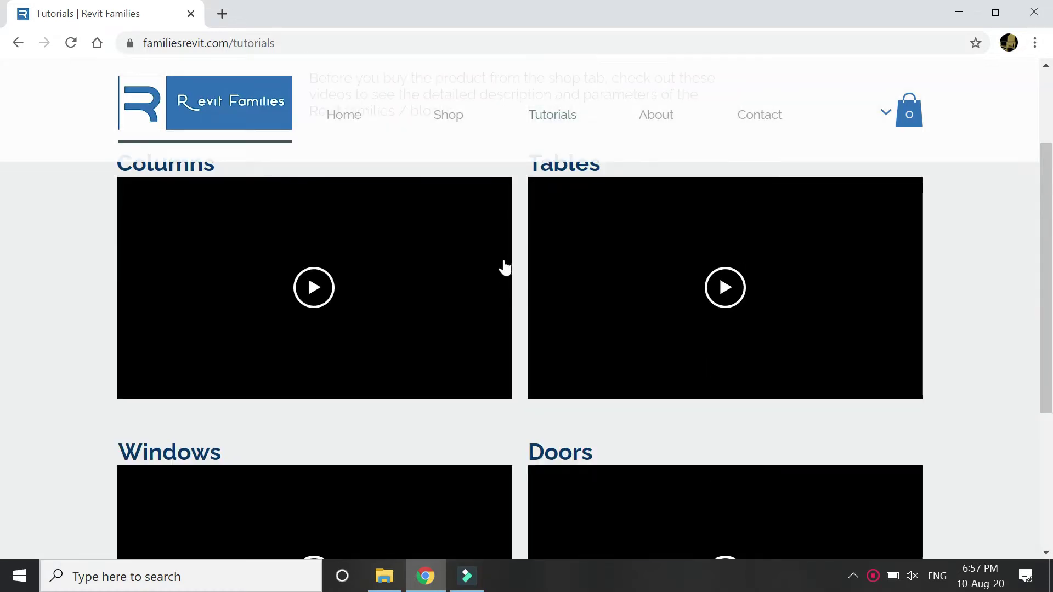
scroll(520, 224, up, 2)
scroll(517, 241, down, 1)
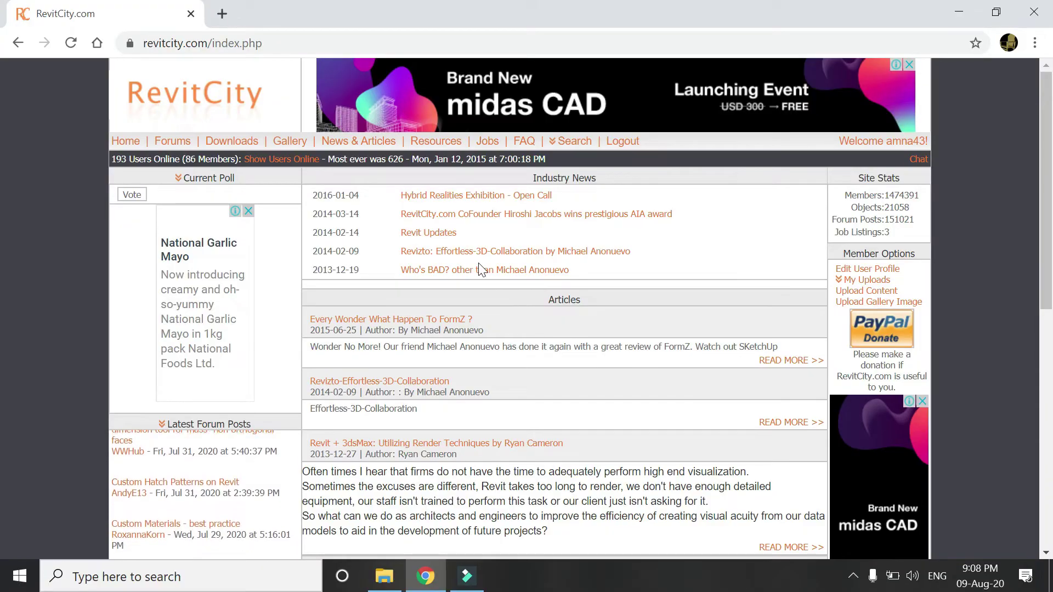
Step: Search the RevitCity downloads for "raised floor"
click(580, 146)
click(574, 159)
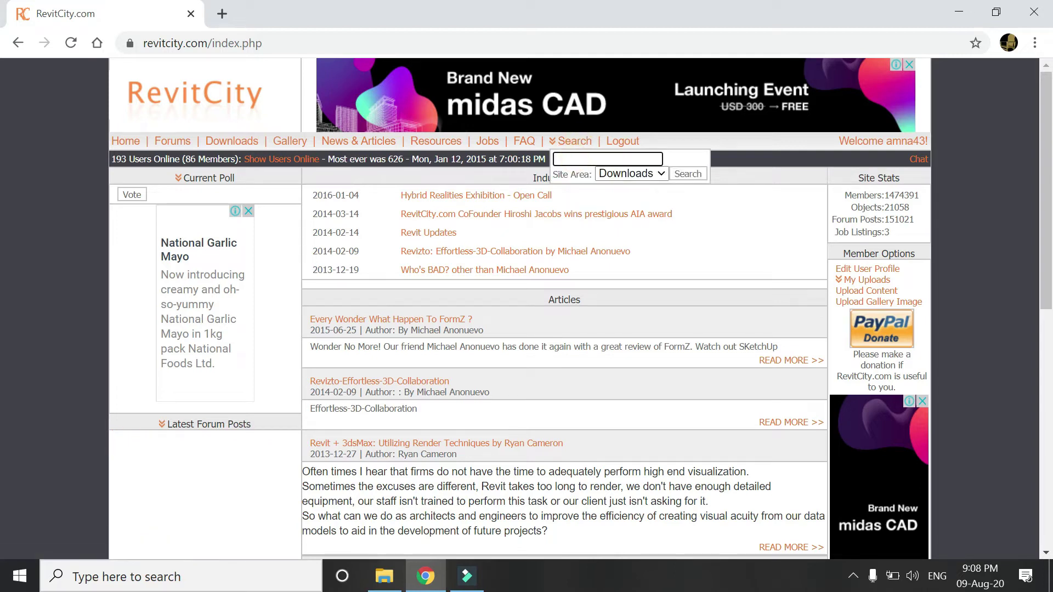
text(raised floor)
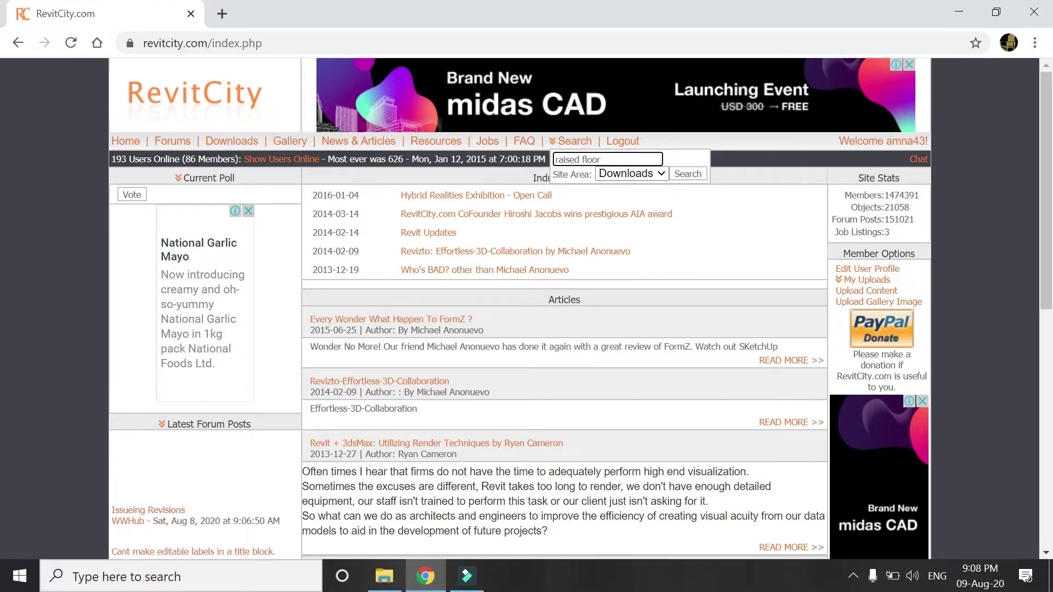
key(Return)
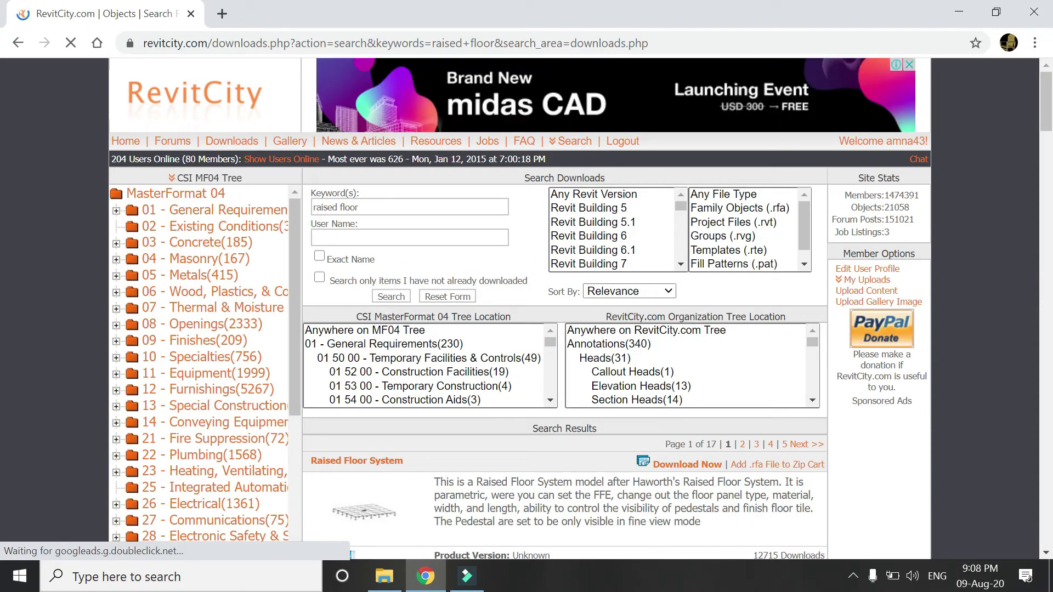
Step: Download the Raised Floor System family and open it in Revit, upgrading the model to Revit 2020
scroll(565, 329, down, 3)
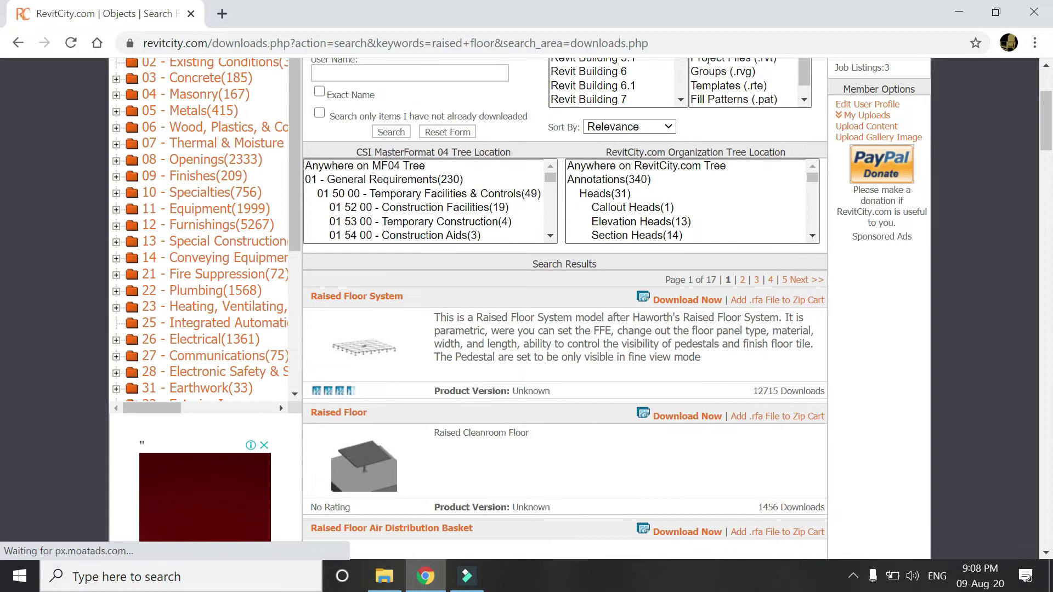
click(682, 300)
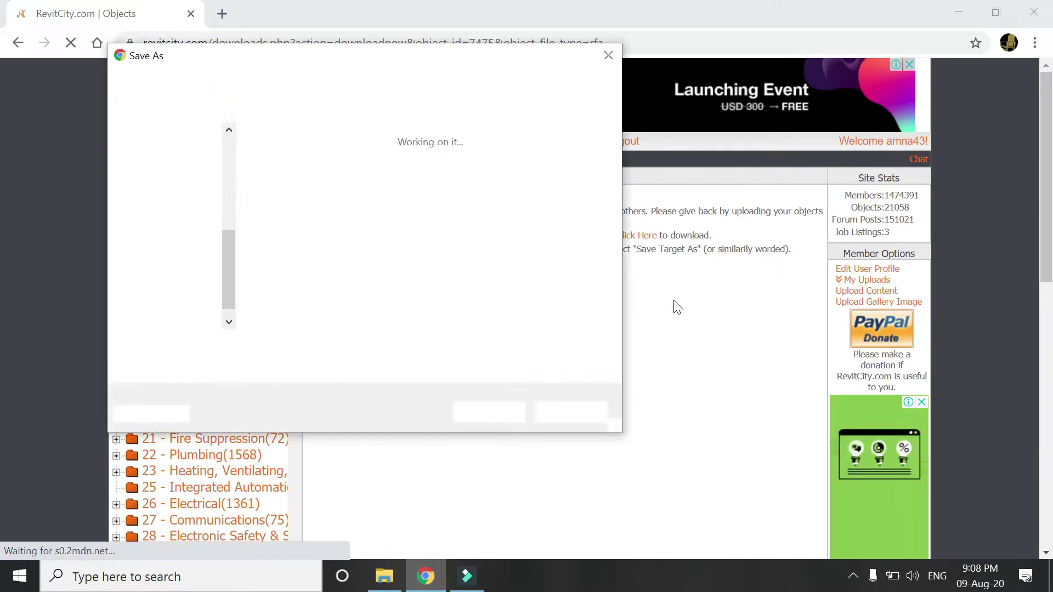
click(508, 410)
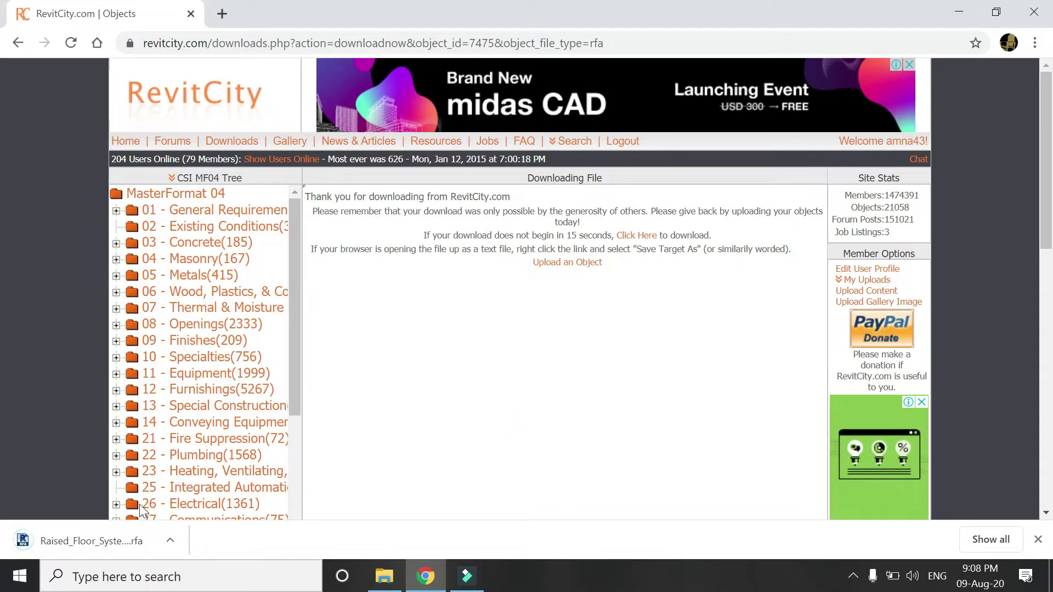
click(131, 540)
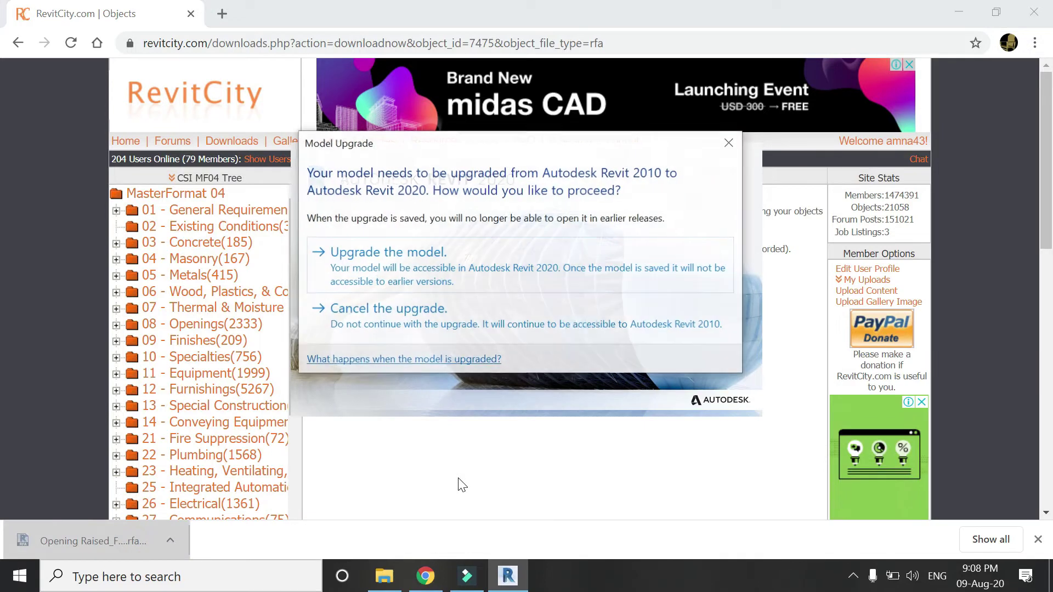
click(439, 267)
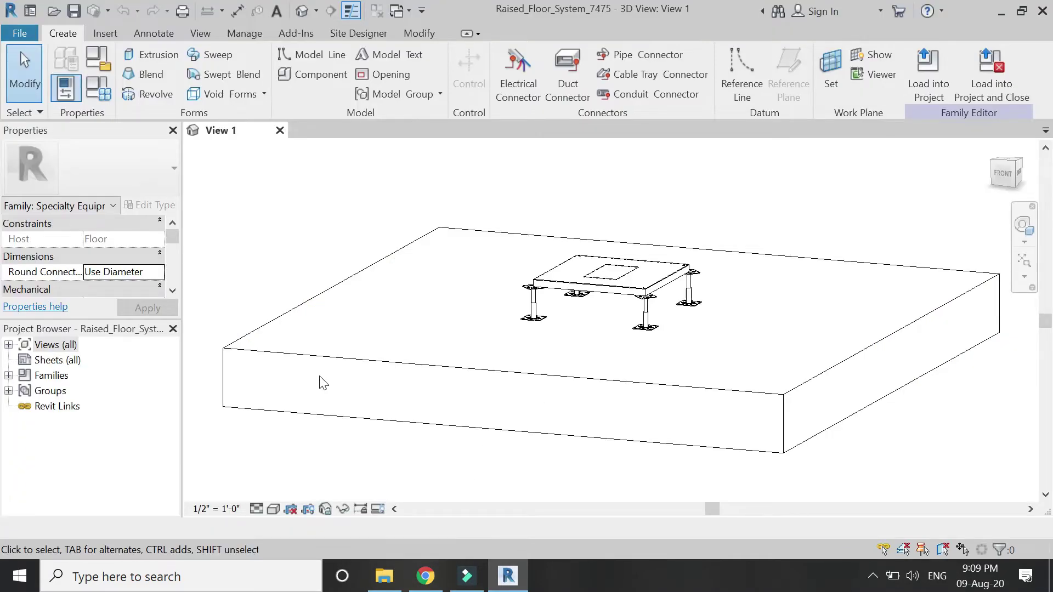
Step: Open the nested pedestal at the tile's front corner for family editing and close the raised floor system's 3D view
shift+middle_drag(502, 336, 563, 324)
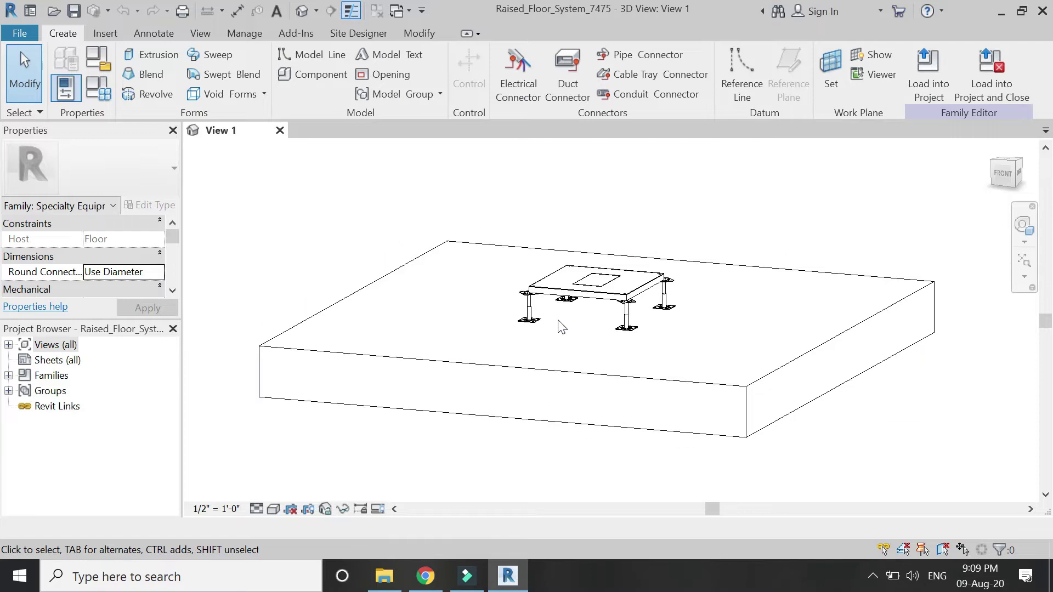
click(1024, 224)
drag(796, 203, 575, 301)
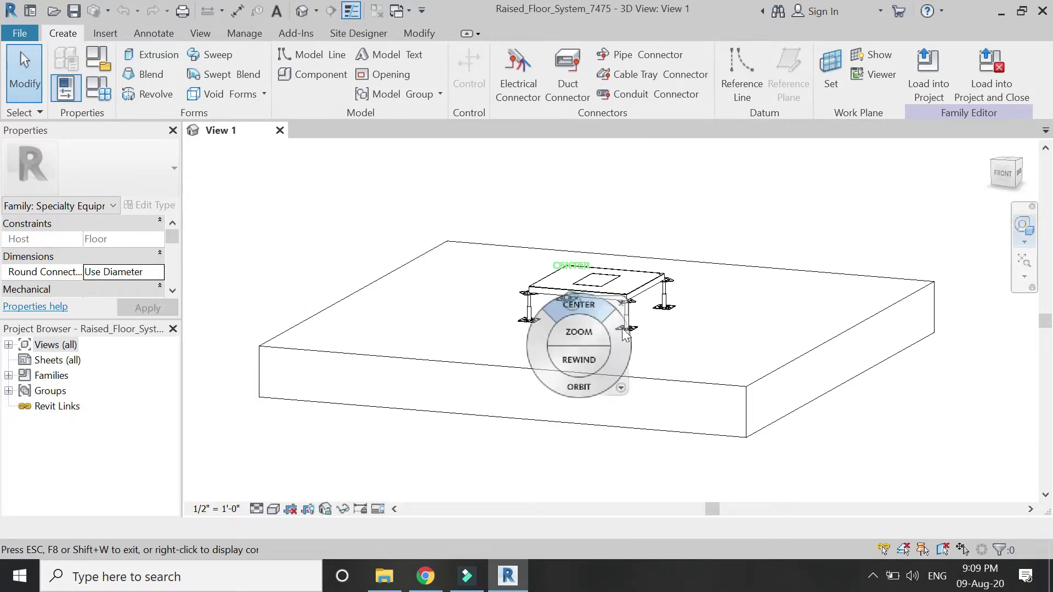
drag(580, 384, 543, 381)
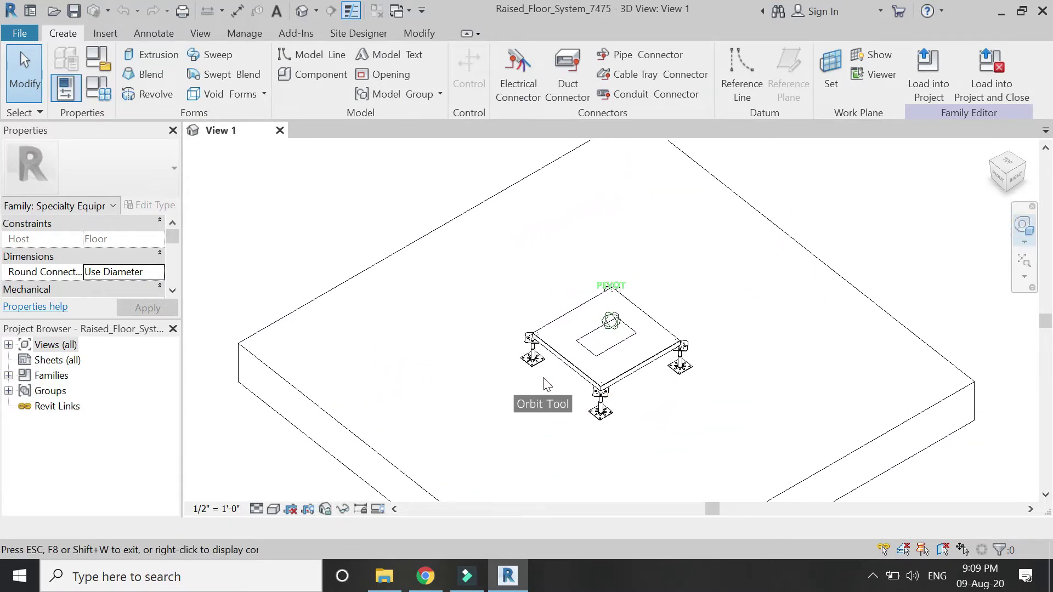
key(Escape)
scroll(588, 400, up, 5)
scroll(586, 401, up, 3)
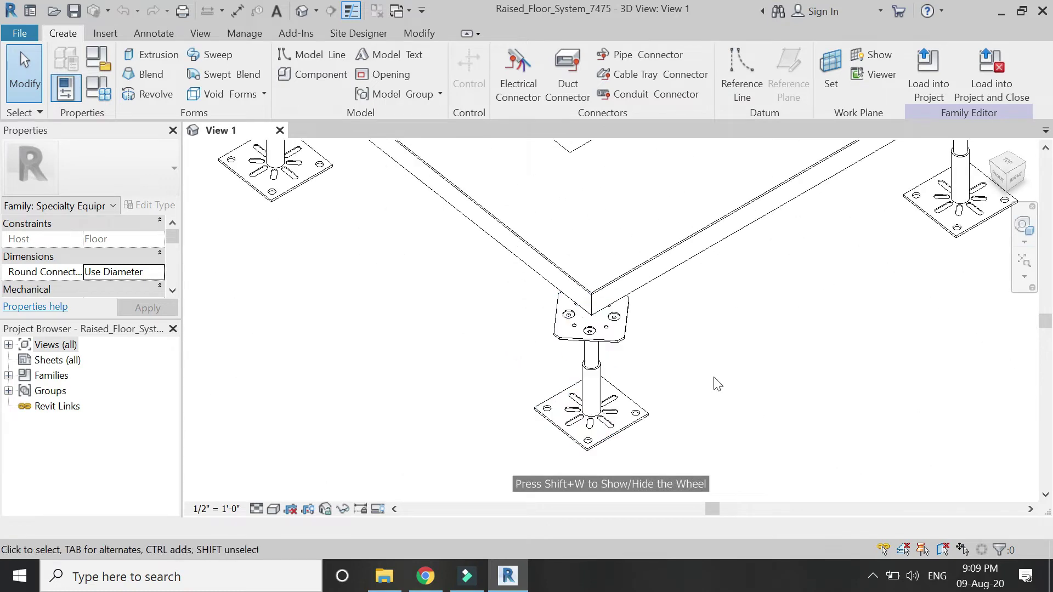
click(692, 392)
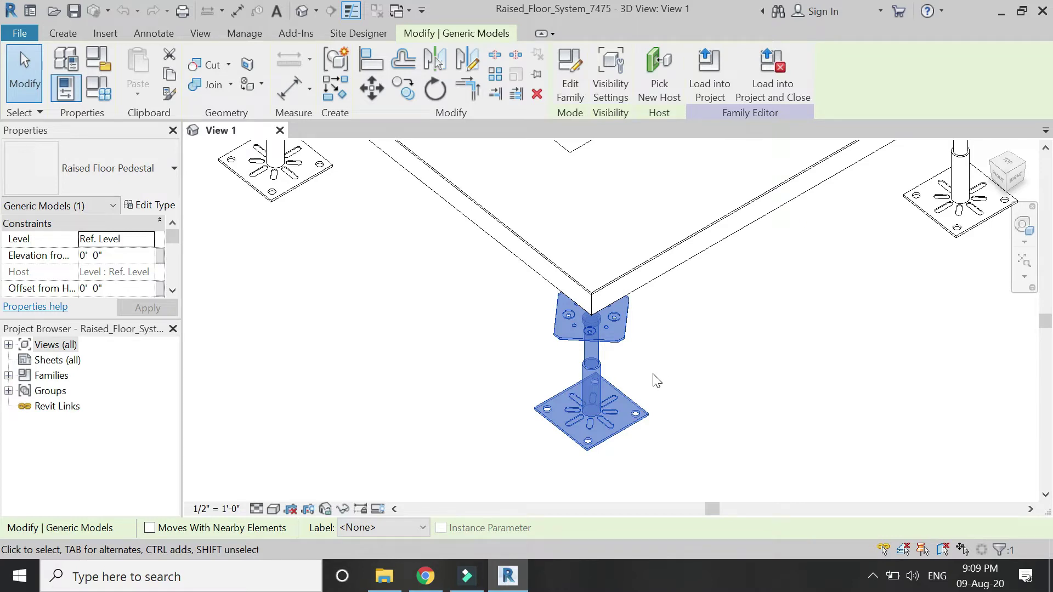
double_click(593, 334)
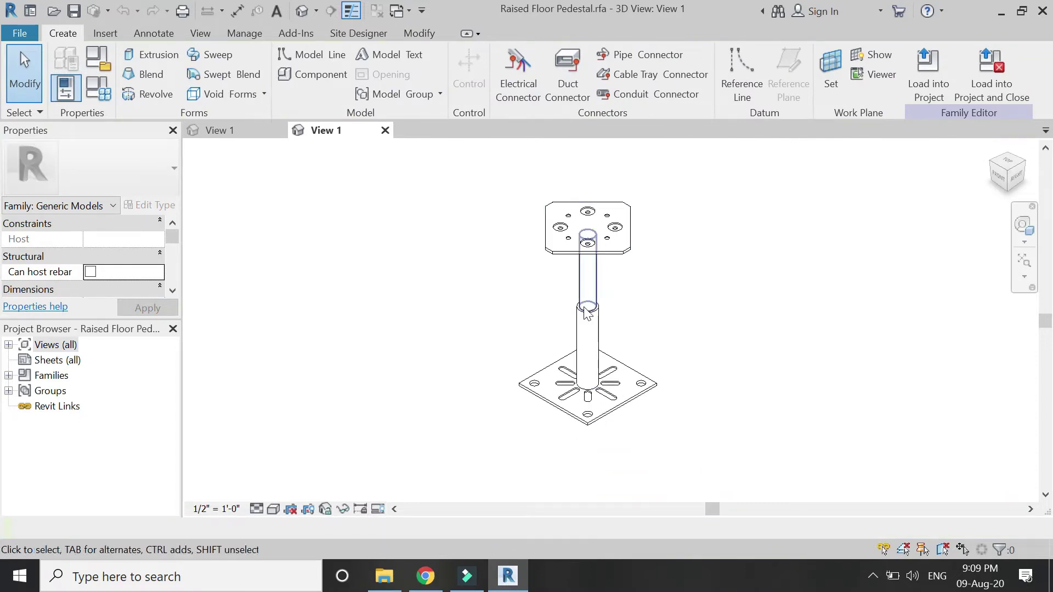
click(279, 130)
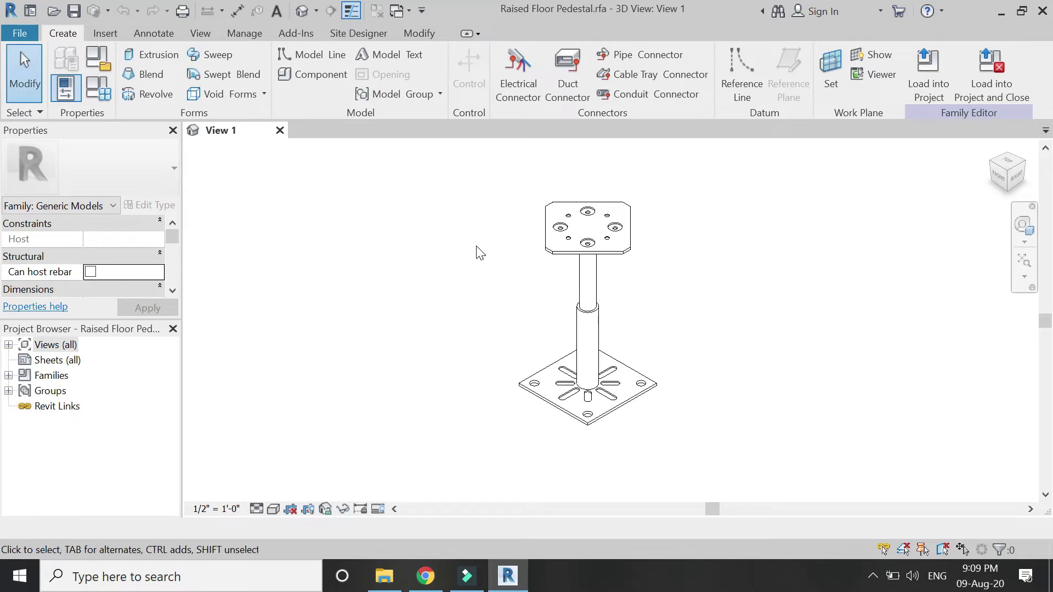
Step: Save a copy of the pedestal family as "Raised Floor Pedestal with tile" in Revit Tutorial Files, with maximum backups at 1
click(13, 36)
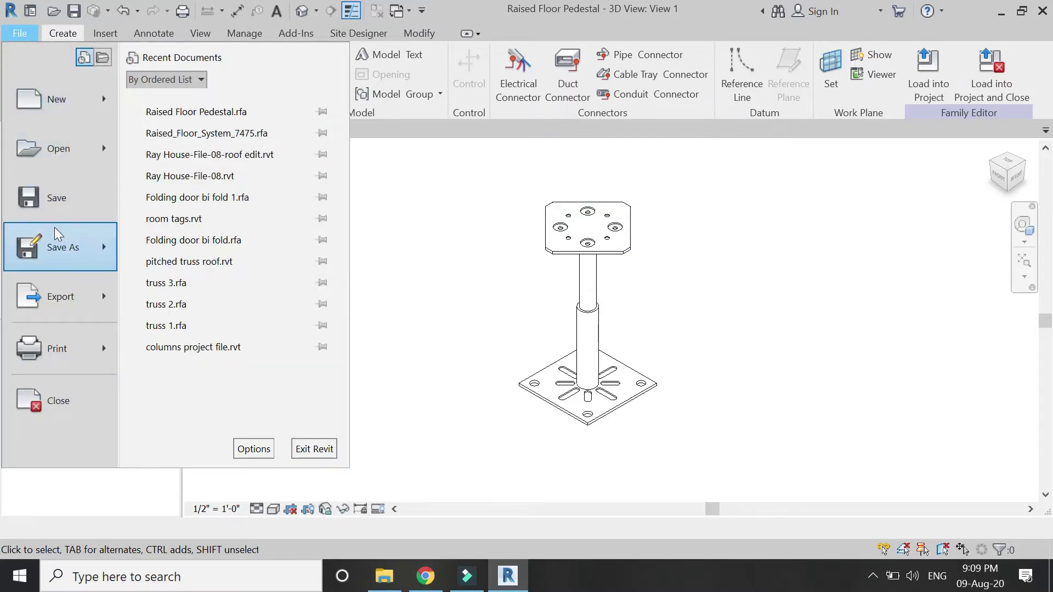
mouse_move(60, 242)
click(170, 235)
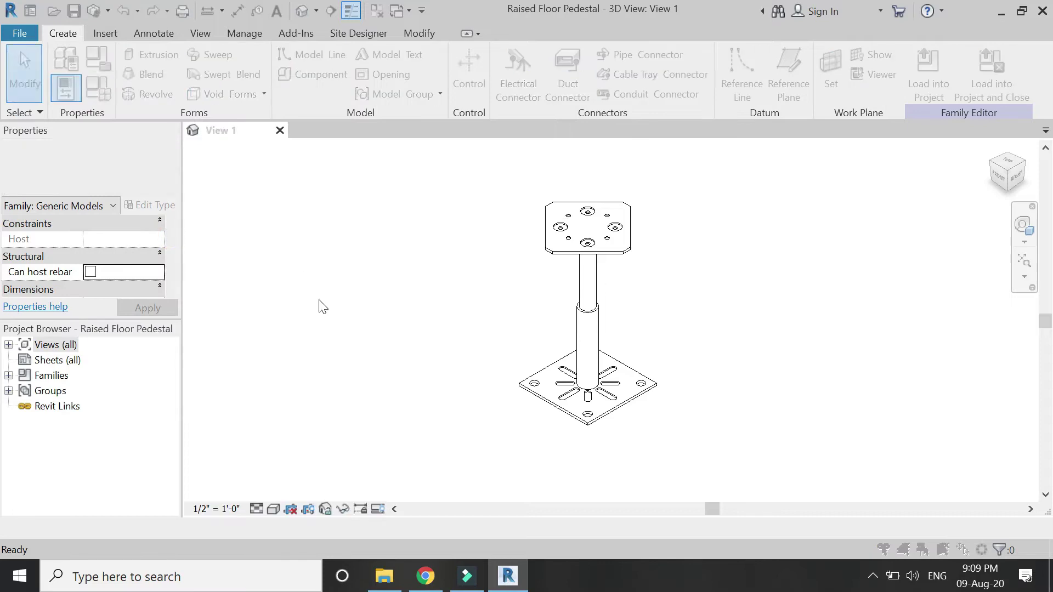
click(365, 403)
drag(362, 402, 346, 402)
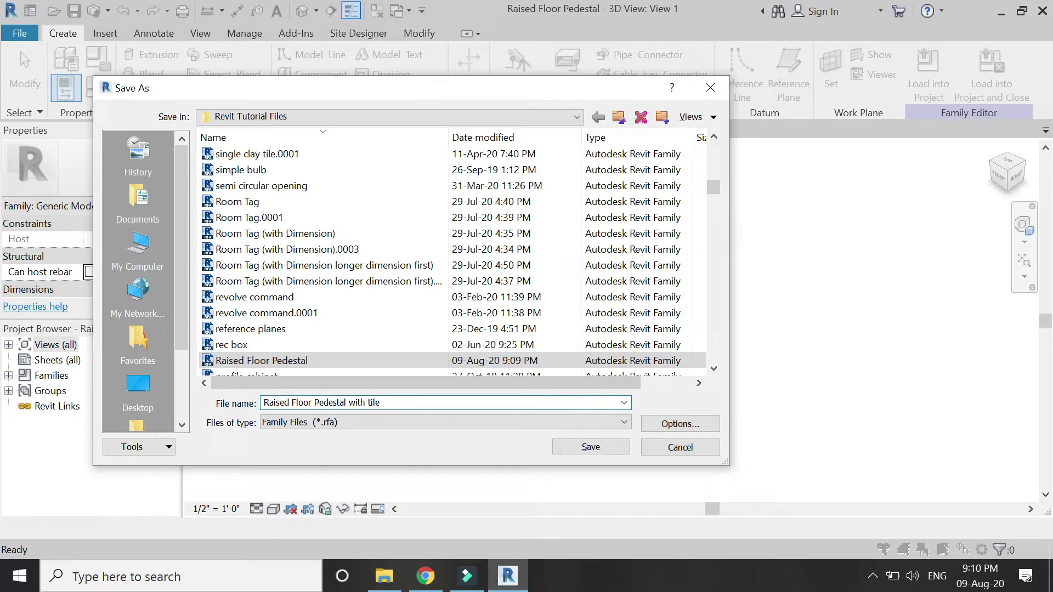
click(666, 420)
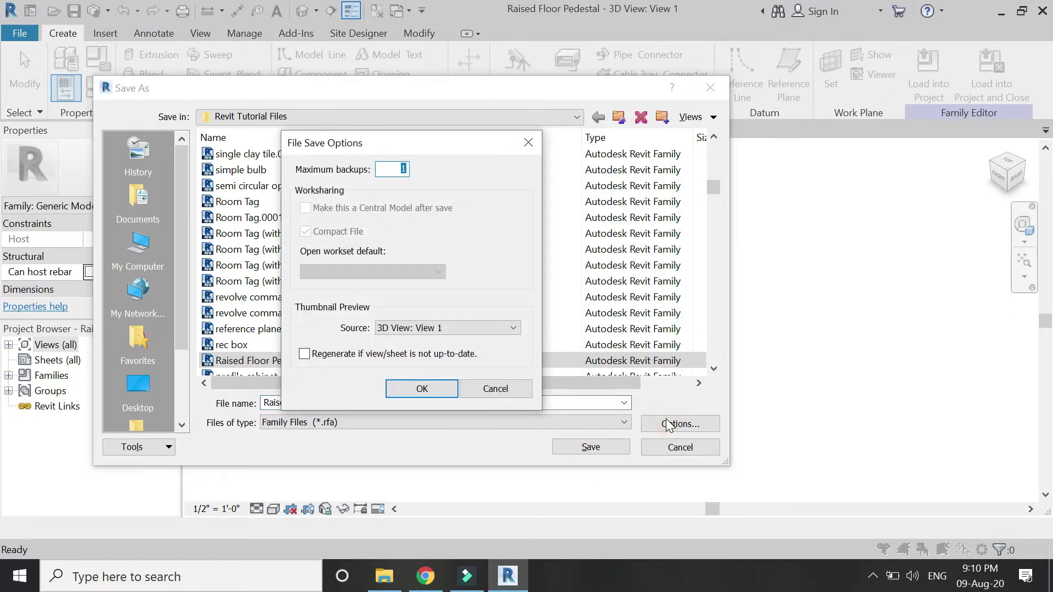
click(443, 388)
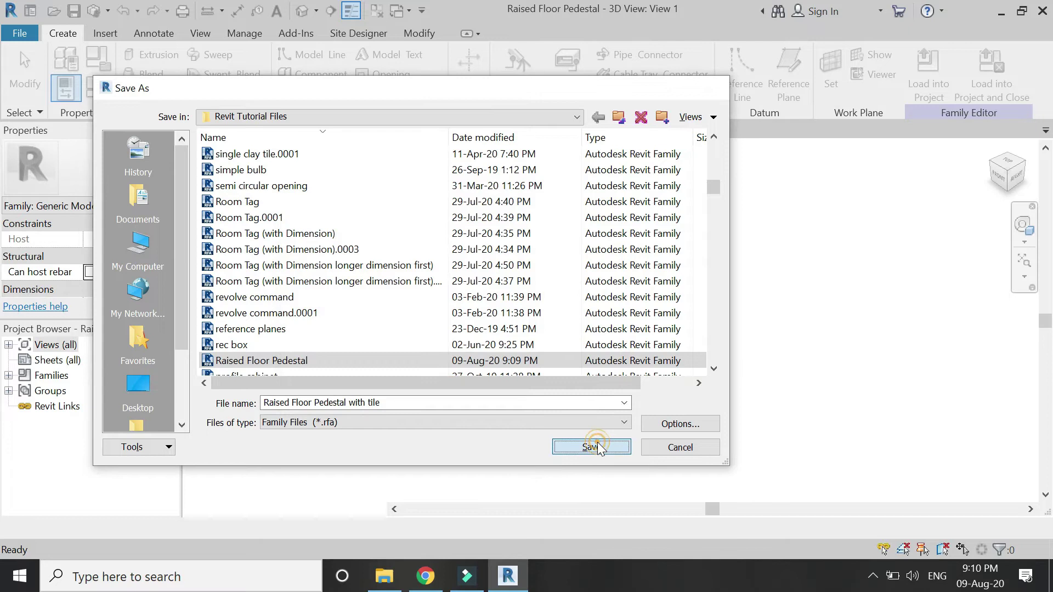
click(590, 447)
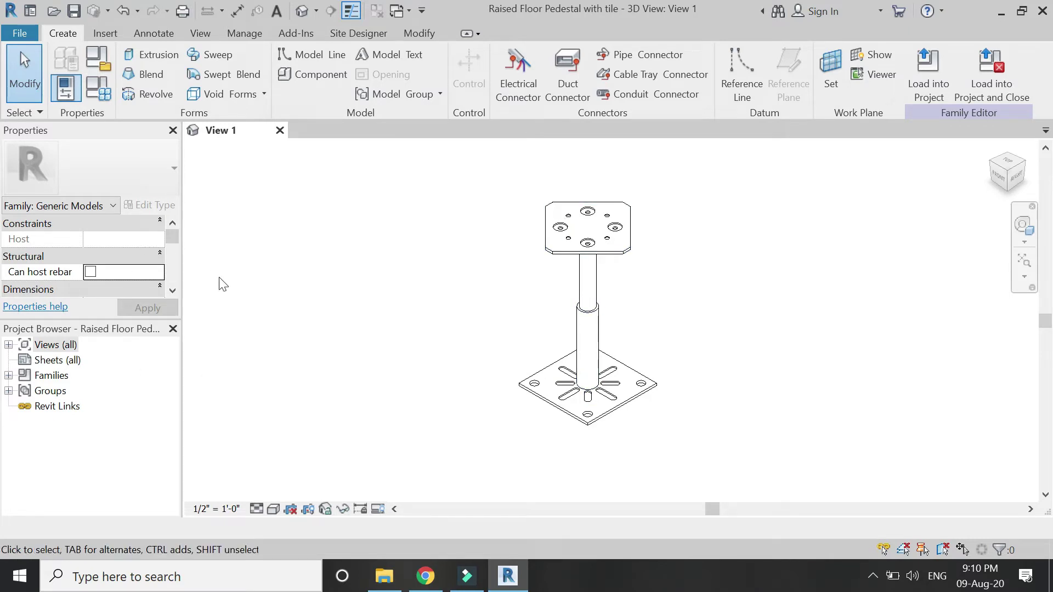
Step: Open the Ref. Level floor plan of the pedestal family
click(8, 345)
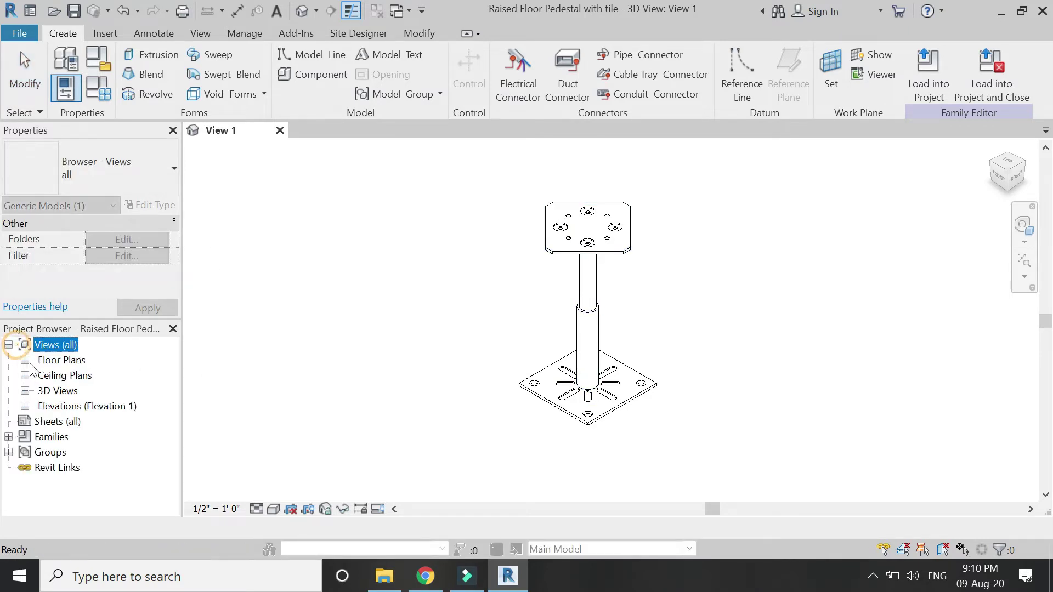
click(24, 360)
double_click(66, 376)
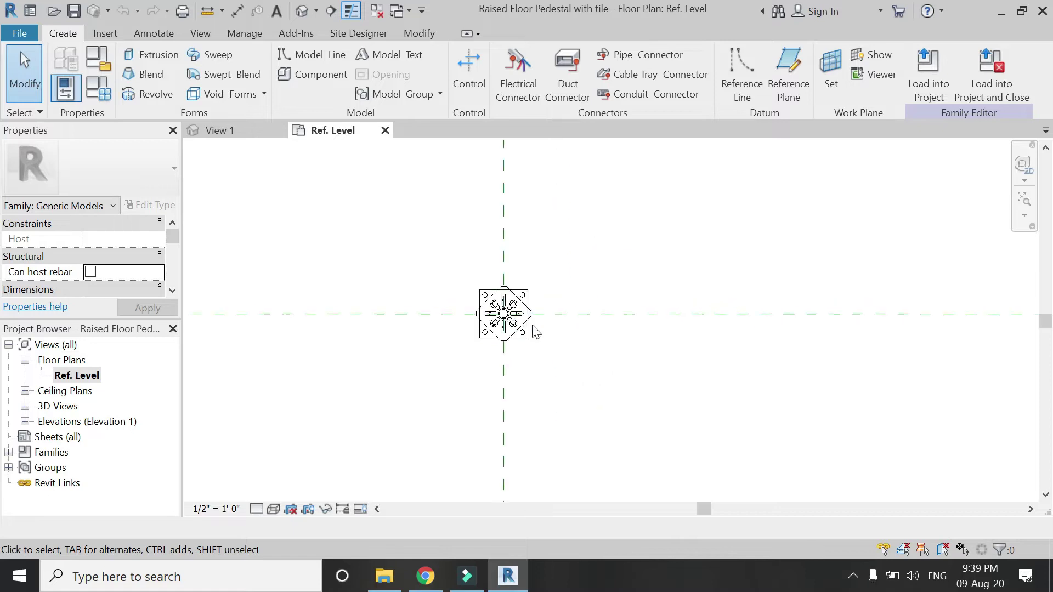
Step: Copy the whole pedestal without its reference planes from the plane intersection 1'6" horizontally to the right
drag(565, 275, 447, 369)
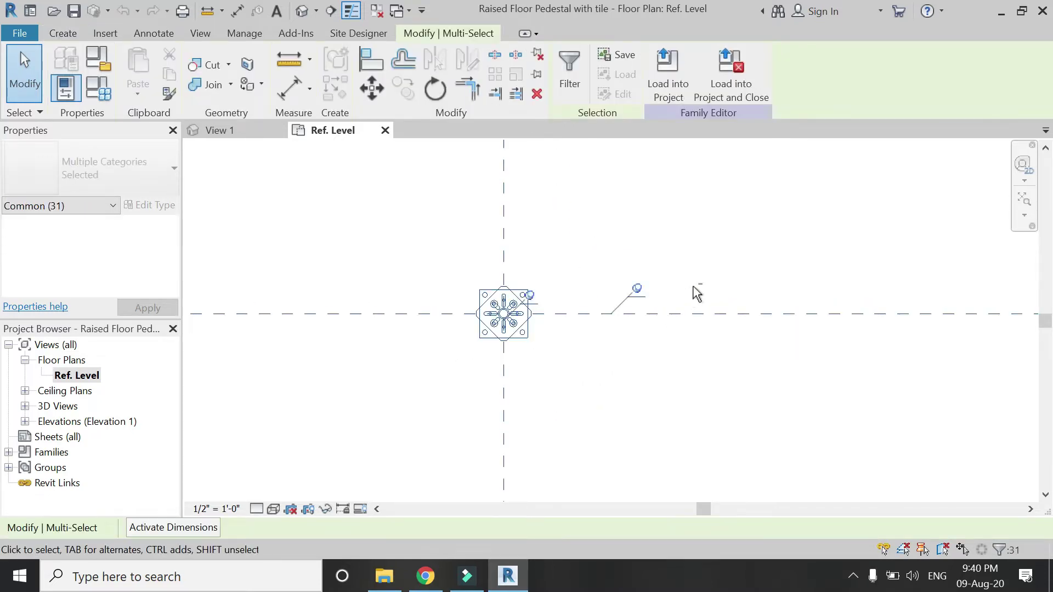
shift+drag(581, 219, 418, 254)
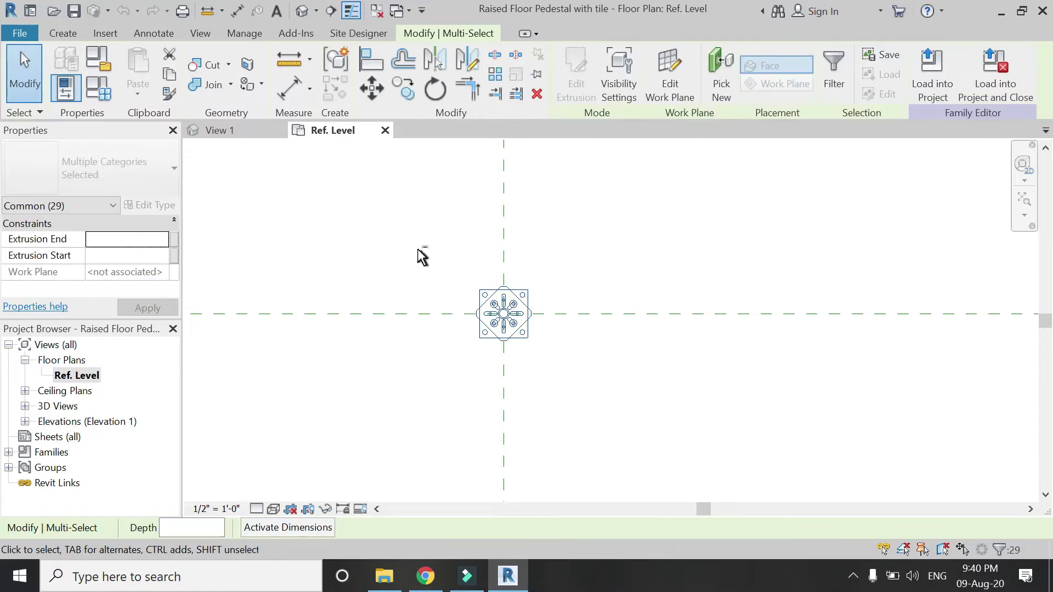
scroll(507, 308, up, 5)
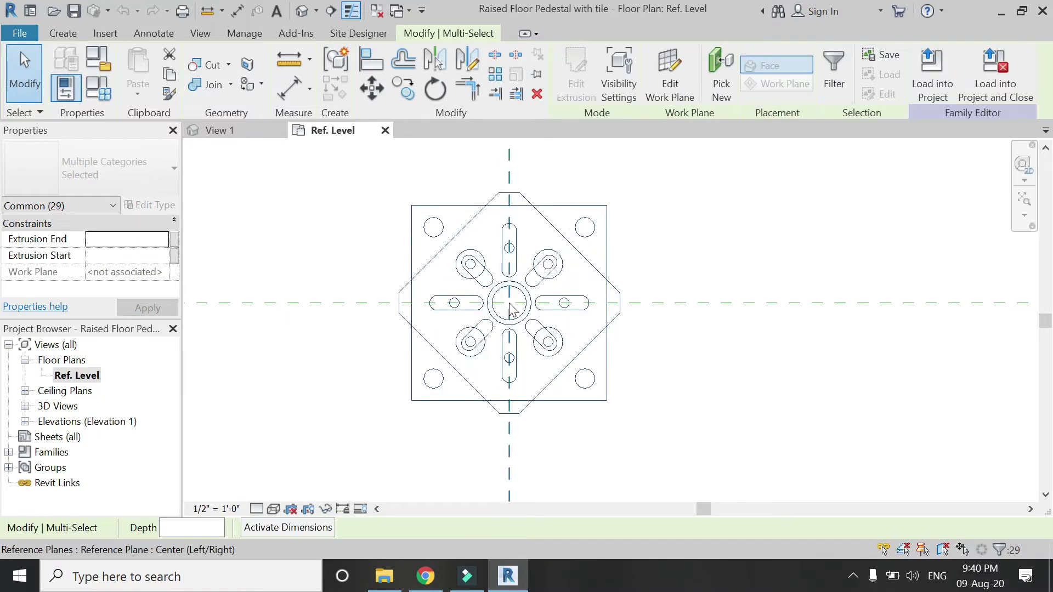
click(410, 93)
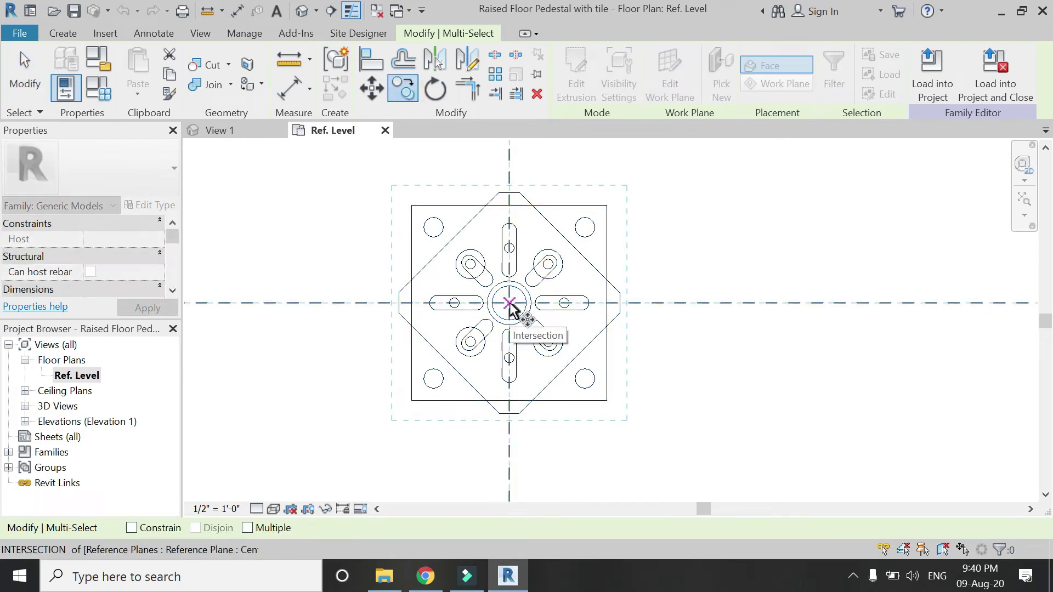
click(508, 303)
scroll(397, 310, down, 3)
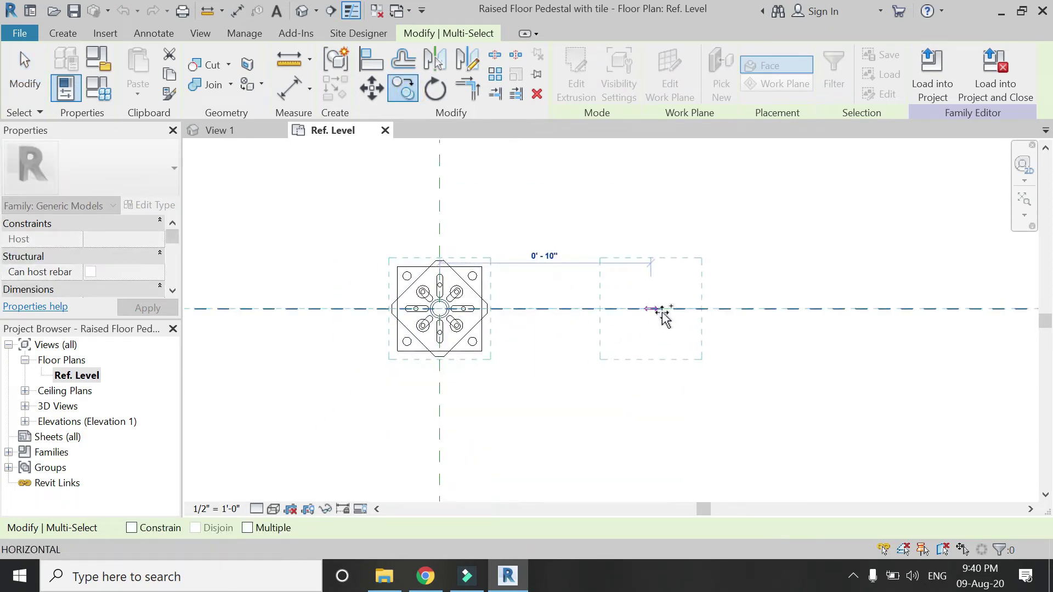
text(1)
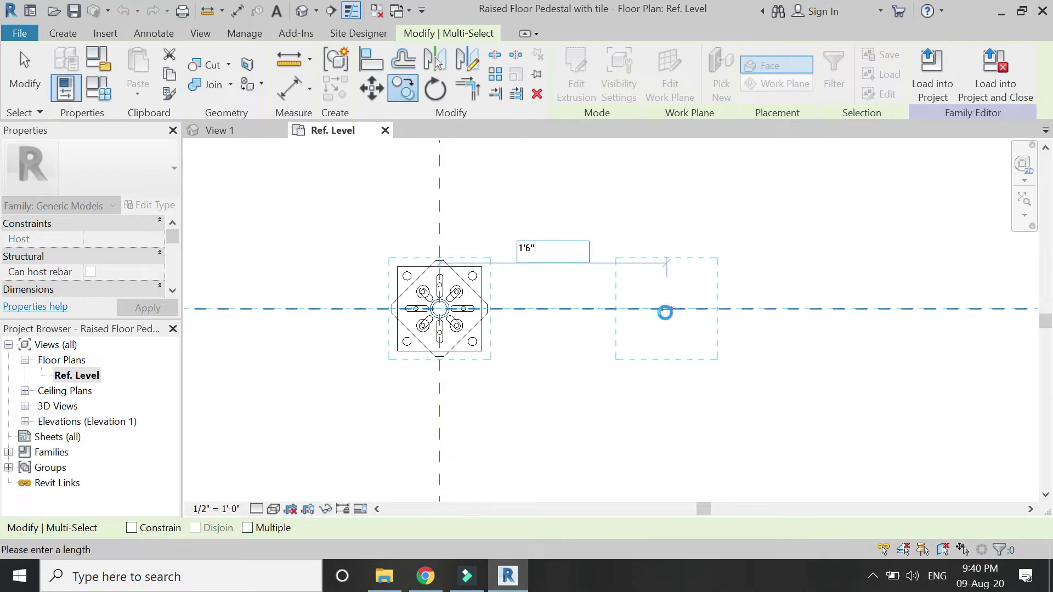
text('6")
key(Return)
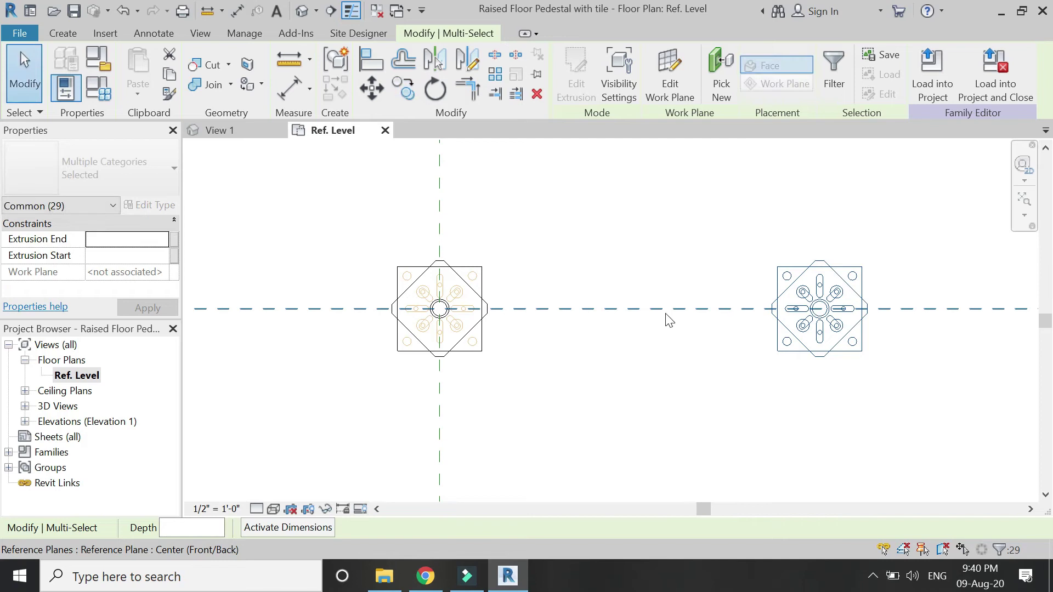
key(Escape)
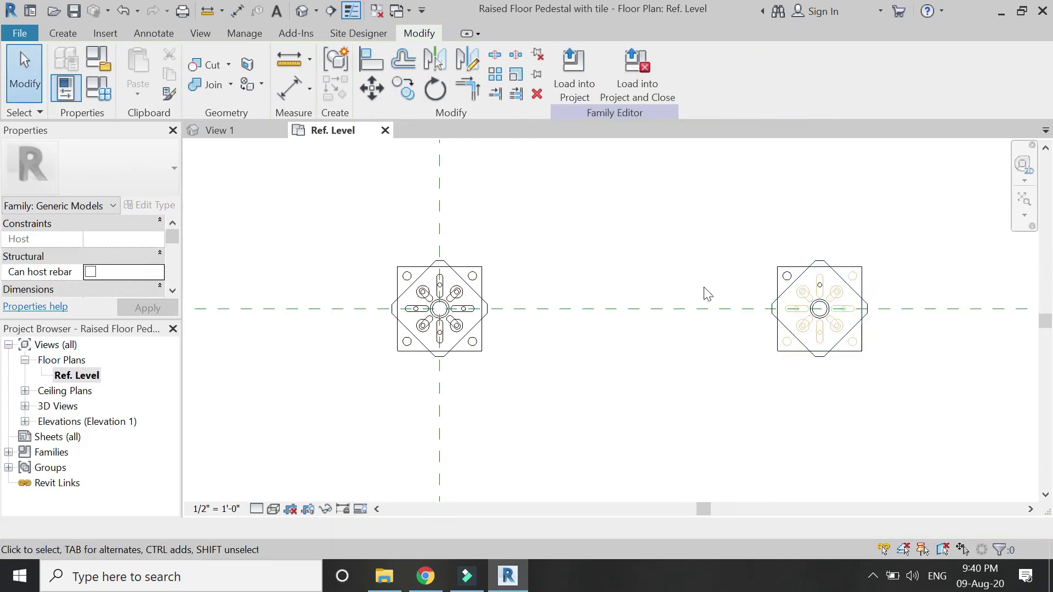
Step: Draw a vertical reference plane through the centre of the copied pedestal
key(r)
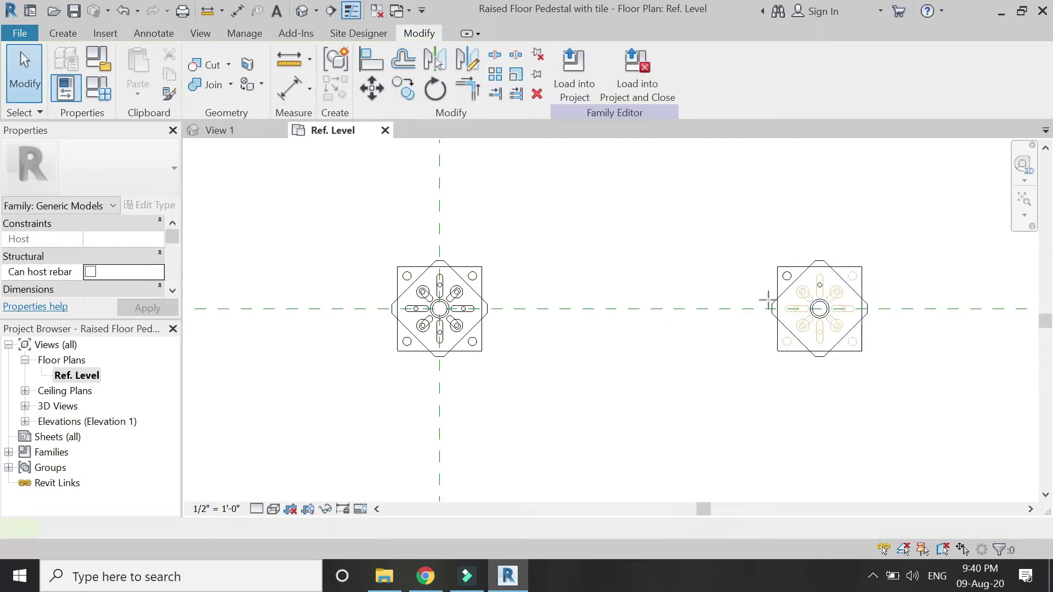
key(p)
scroll(819, 309, up, 3)
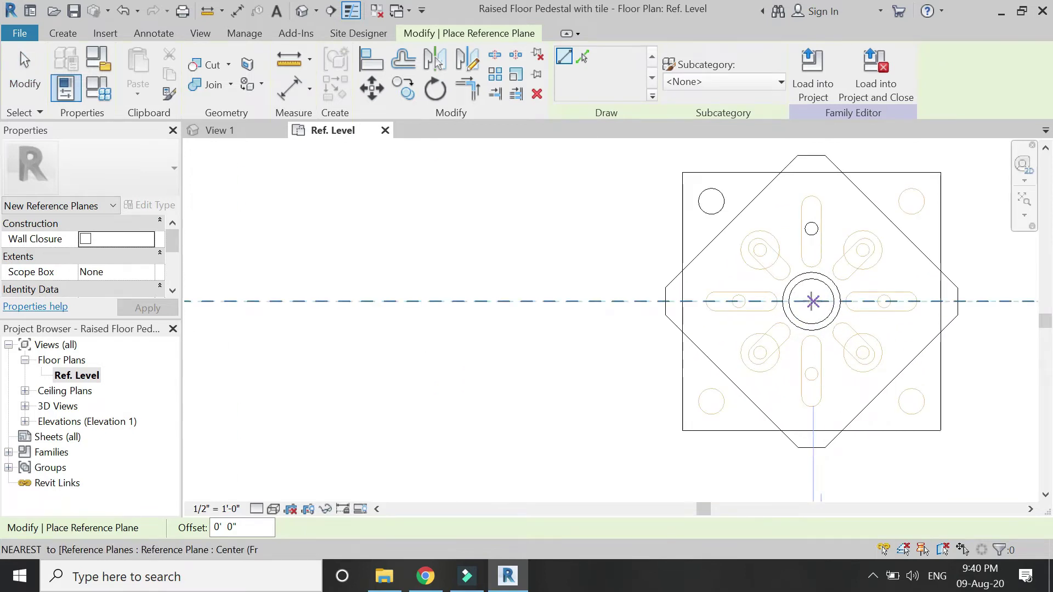
scroll(655, 301, down, 5)
click(688, 148)
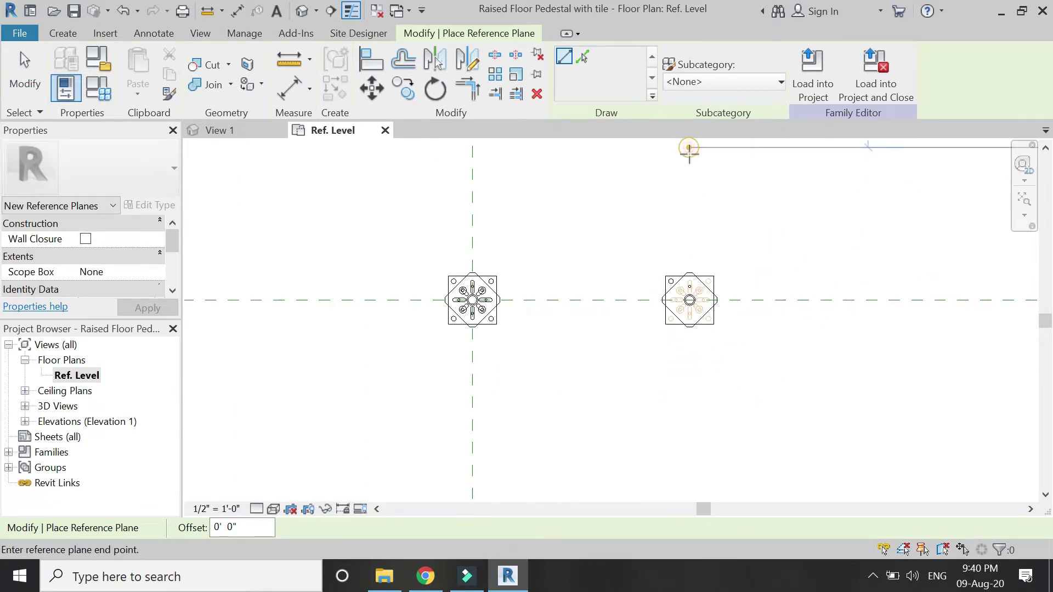
click(696, 400)
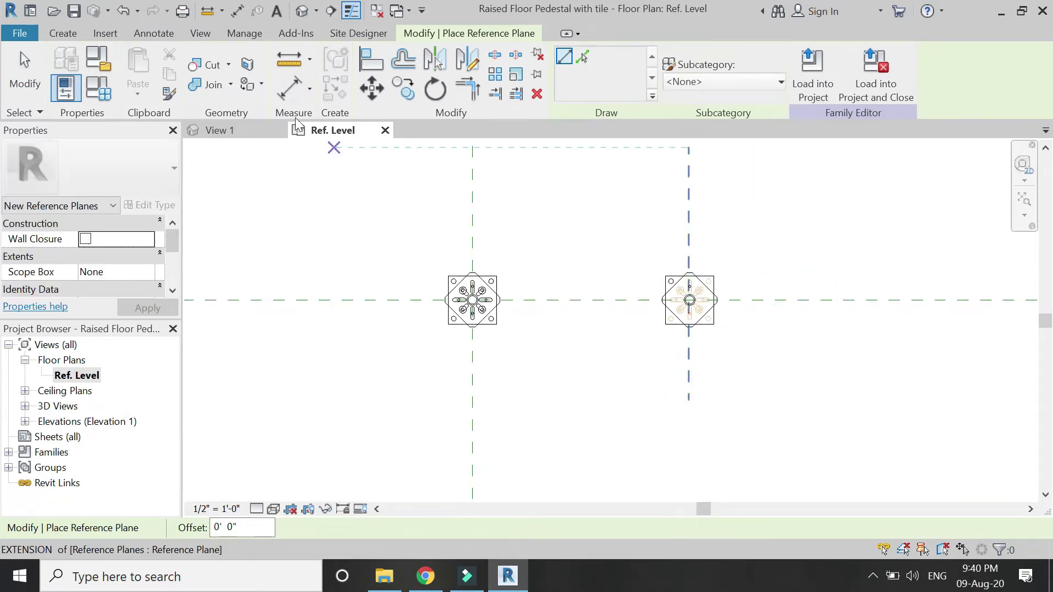
Step: Add an aligned dimension between the new vertical reference plane and the Center (Left/Right) plane, above the pedestals
key(d)
key(i)
click(680, 212)
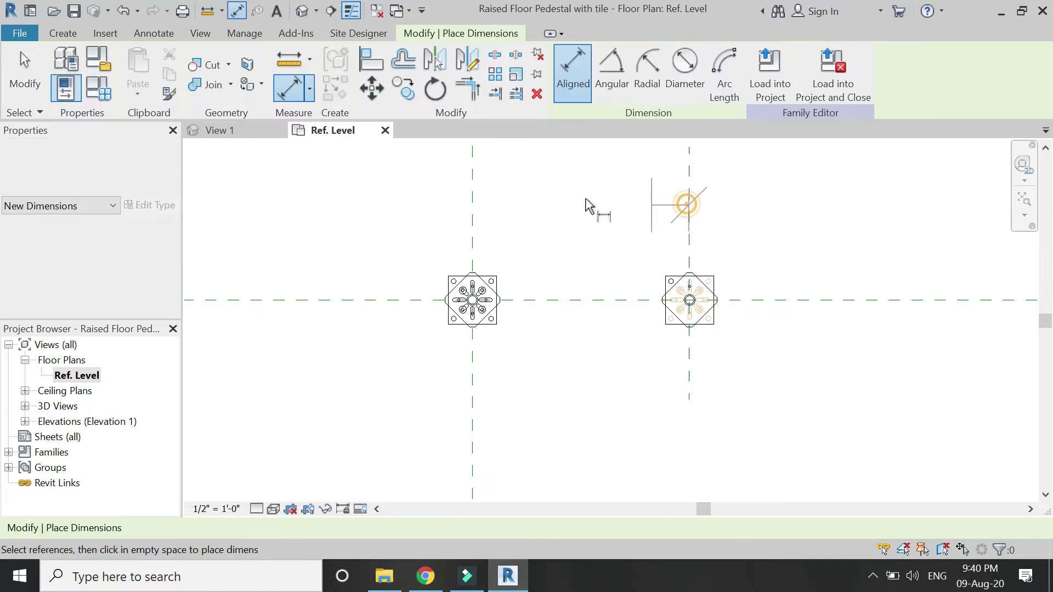
click(480, 211)
click(376, 214)
key(Escape)
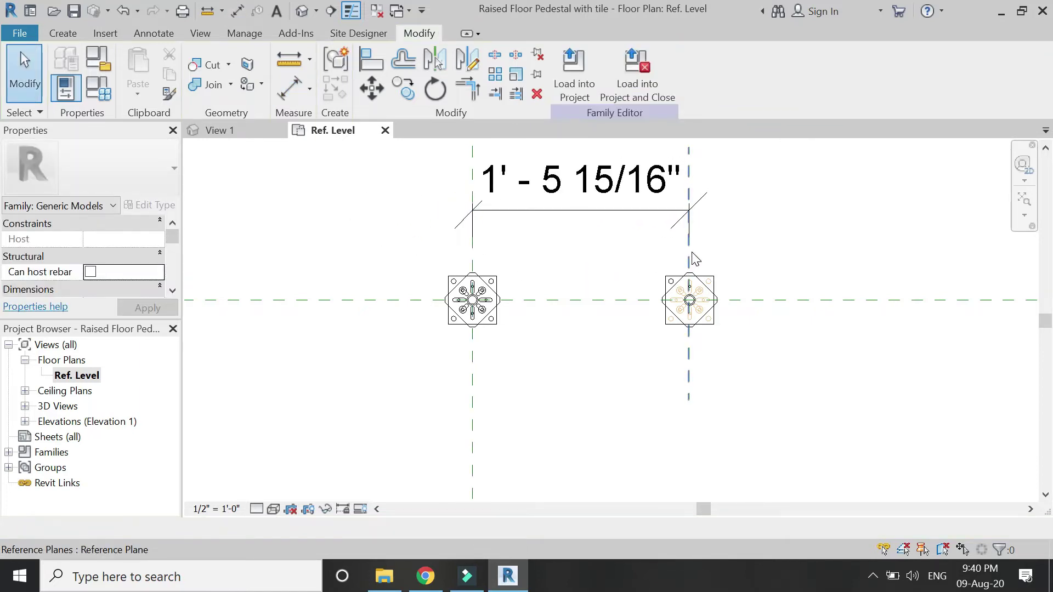
Step: Set the spacing of the two vertical reference planes to 1'-6" and the view scale to 1 1/2" = 1'-0"
click(689, 254)
drag(686, 207, 689, 208)
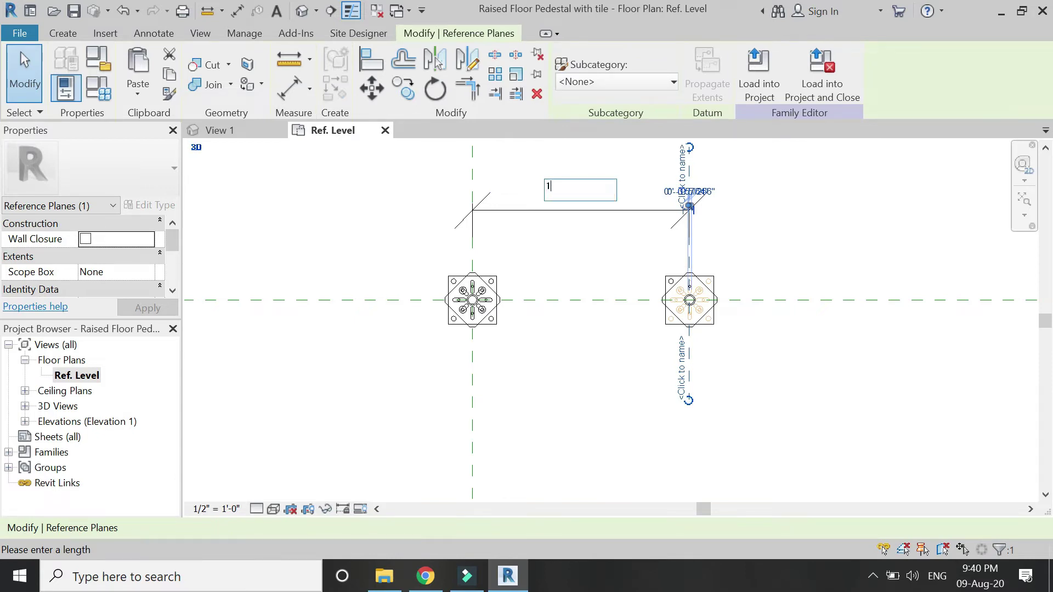
key(Return)
key(Escape)
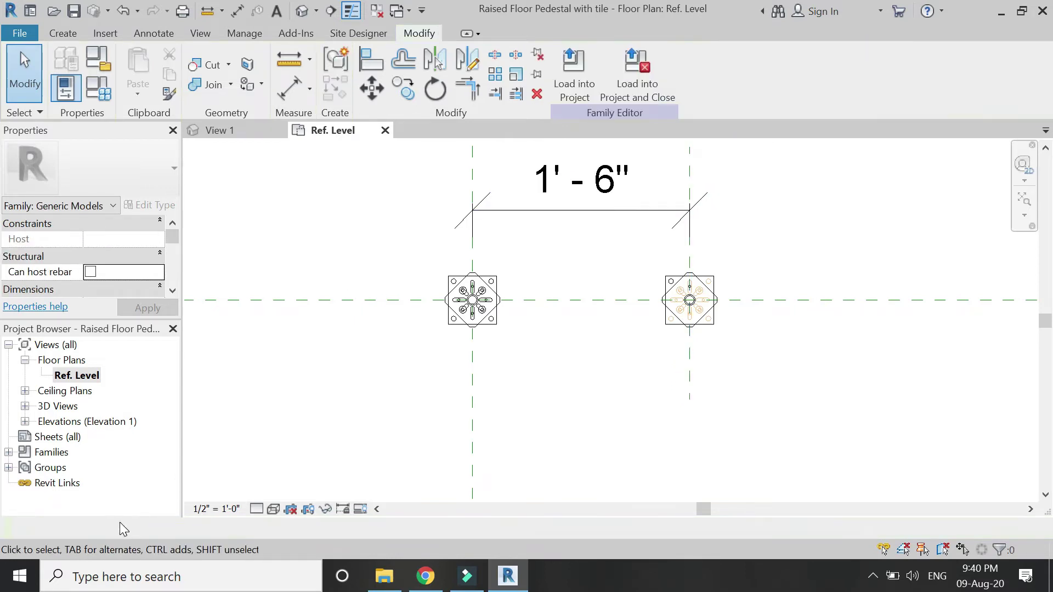
click(193, 507)
click(208, 80)
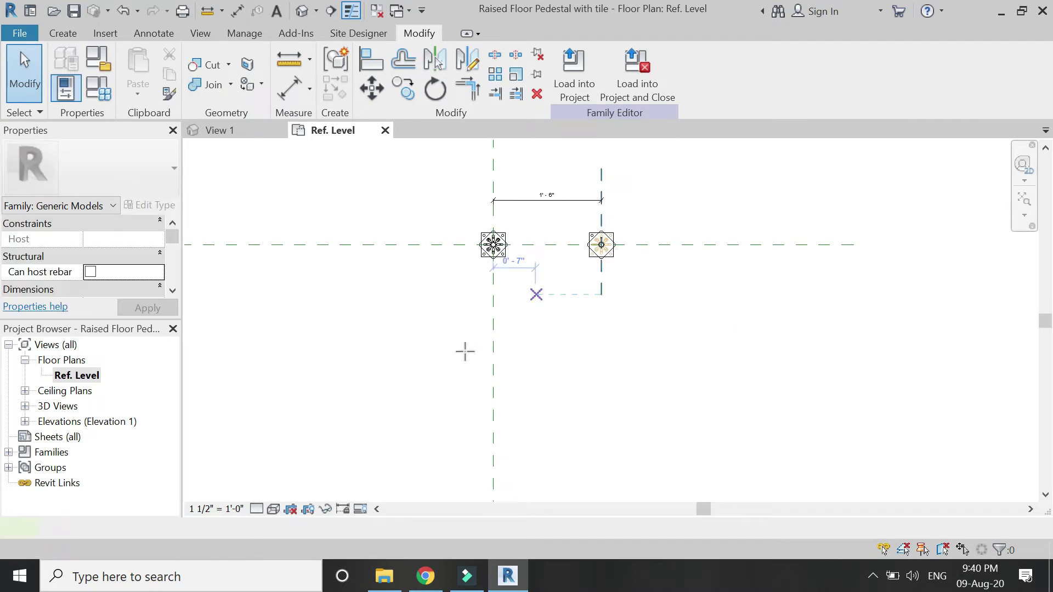
Step: Draw a horizontal reference plane about 1'-9" below the pedestals' horizontal centre plane
key(r)
key(p)
click(407, 372)
click(682, 372)
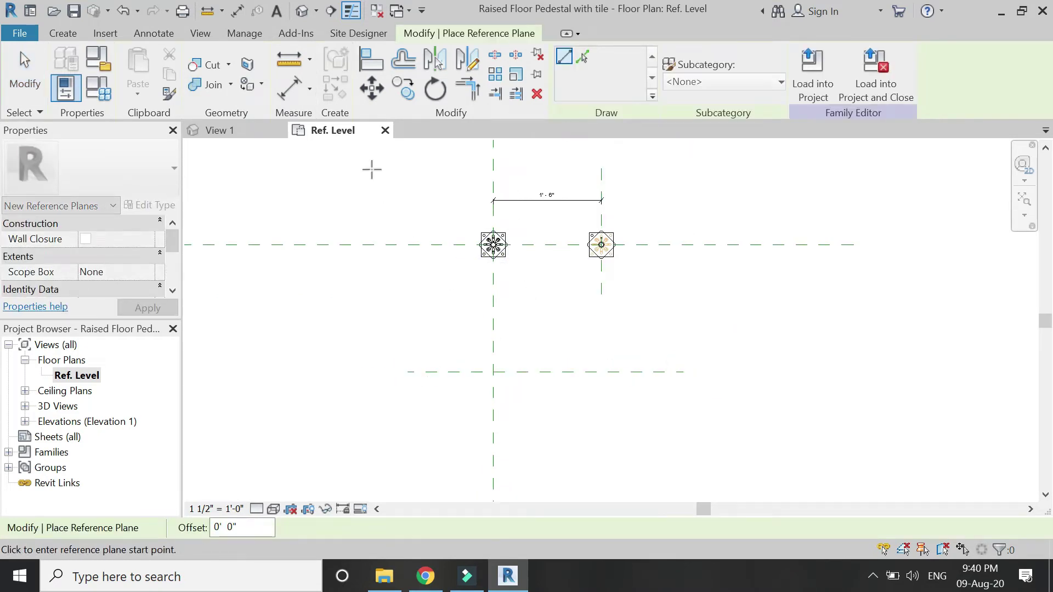
key(Escape)
key(Escape)
Step: Add an aligned dimension between the horizontal centre plane and the lower reference plane, beside the original pedestal
key(d)
key(i)
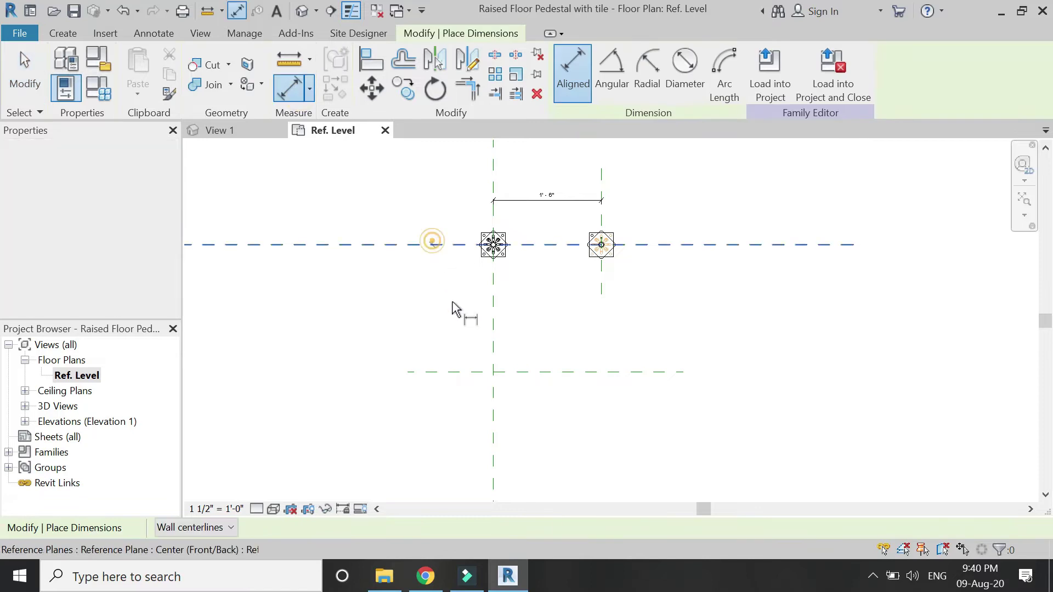
click(458, 371)
click(434, 421)
key(Escape)
key(Escape)
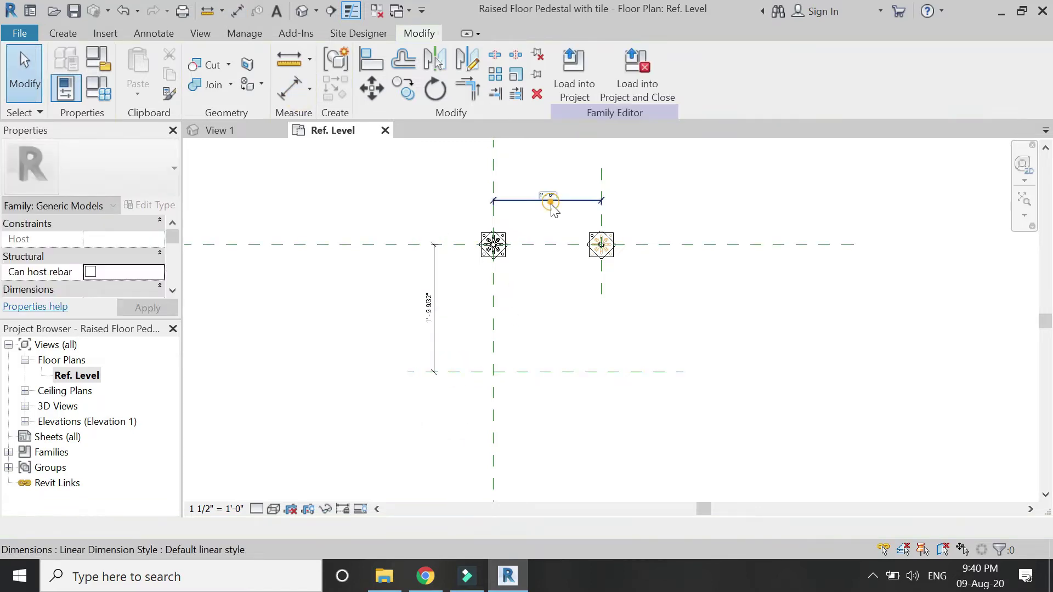
Step: Label both spacing dimensions with a new type-based family parameter named "tile lenght", grouped under Dimensions
click(551, 205)
ctrl+click(433, 335)
click(729, 72)
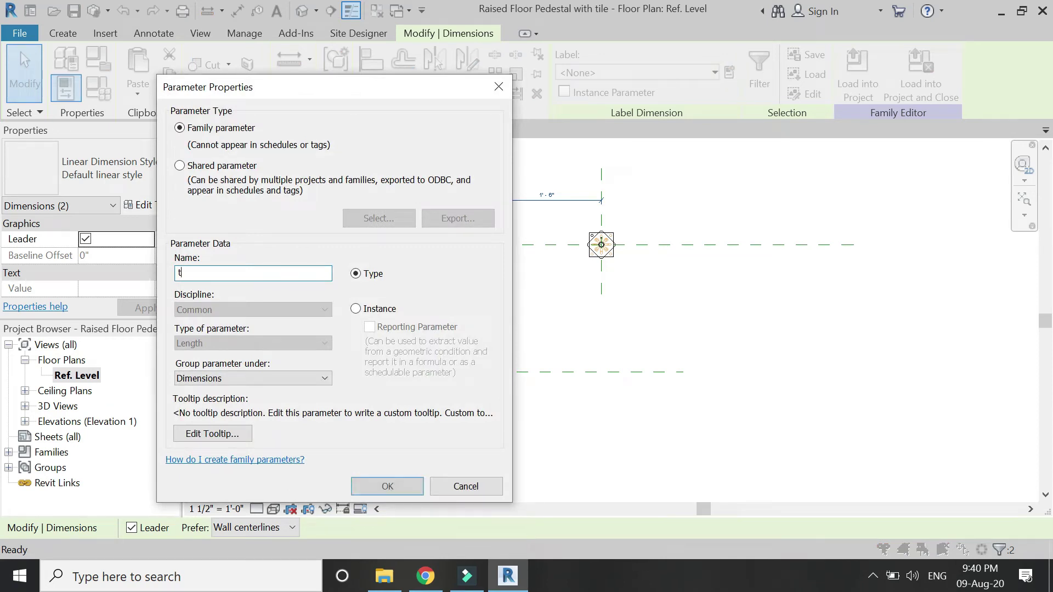
text(tile lengh)
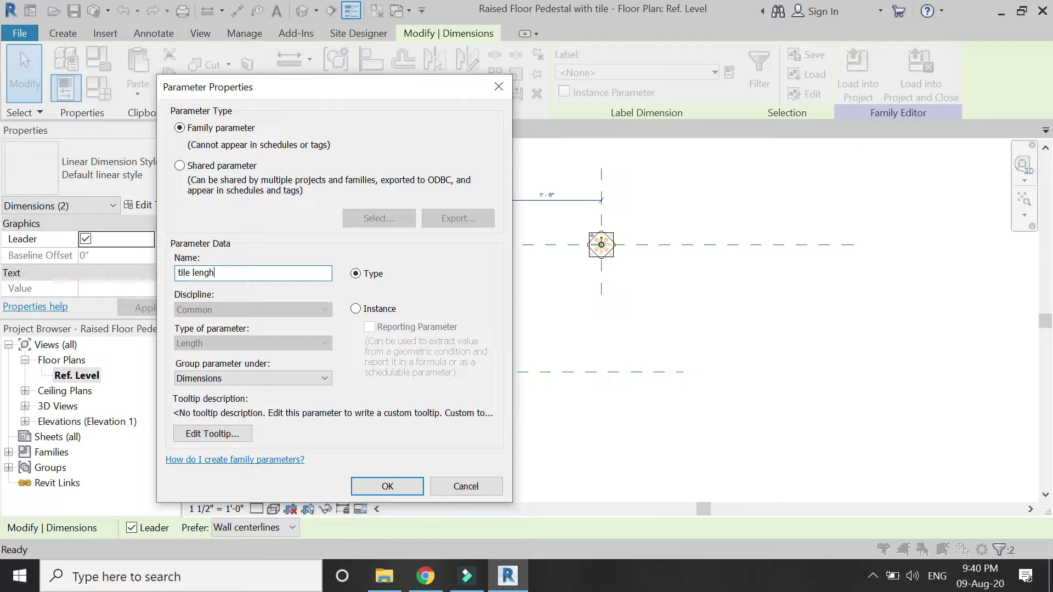
text(t)
key(Return)
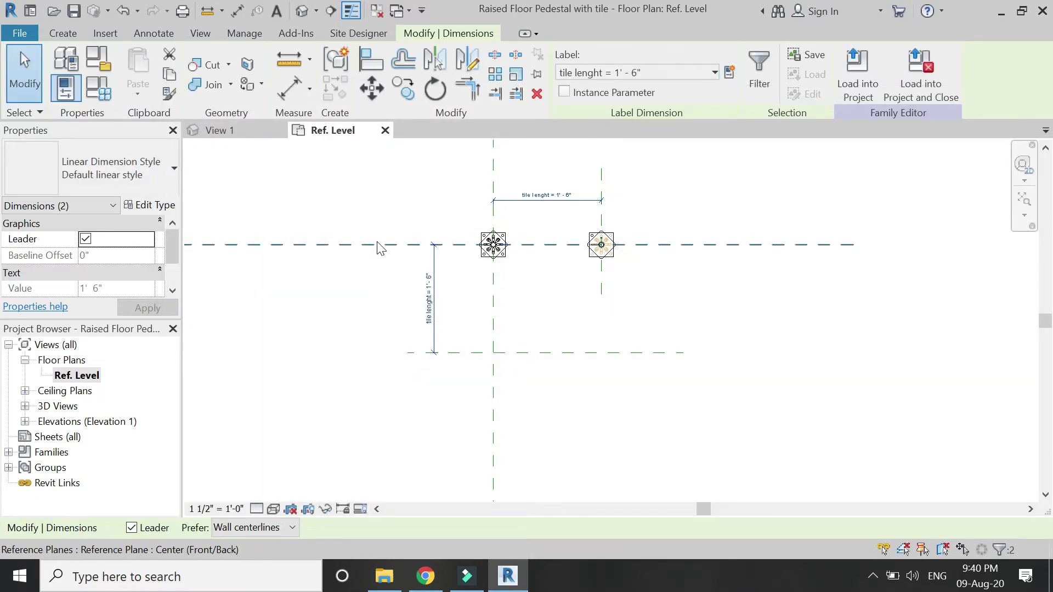
key(Escape)
Step: Add reference planes offset 1/4" on both sides of each of the four main reference planes by picking them
scroll(542, 232, up, 1)
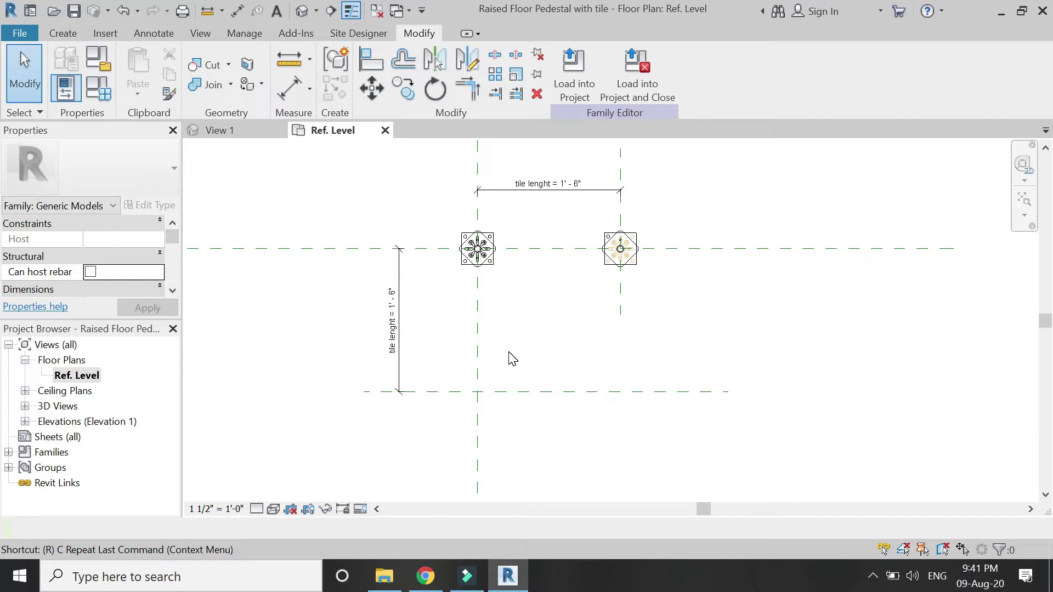
key(r)
key(p)
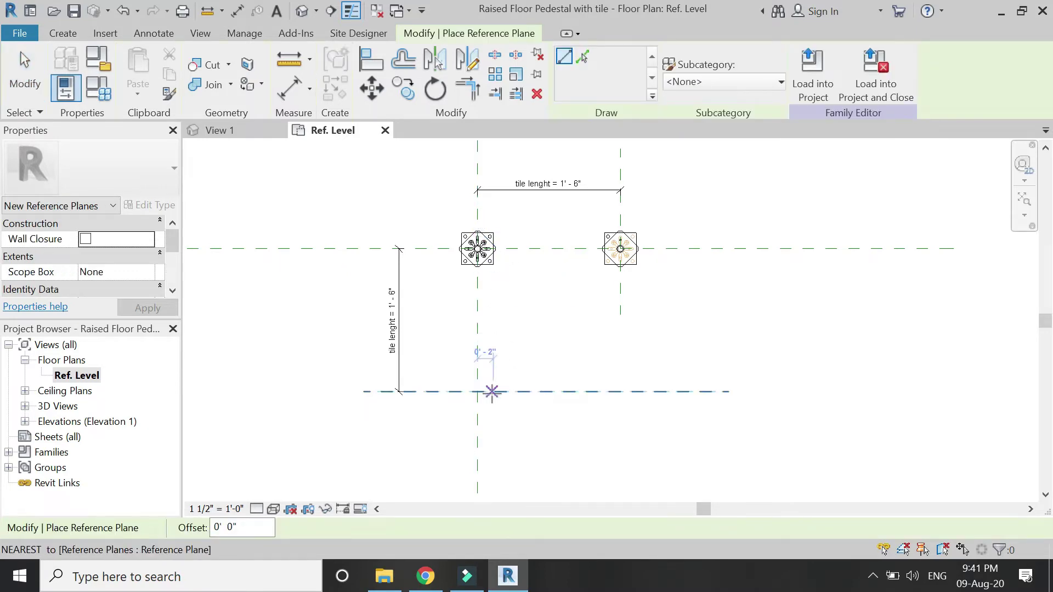
scroll(488, 409, down, 2)
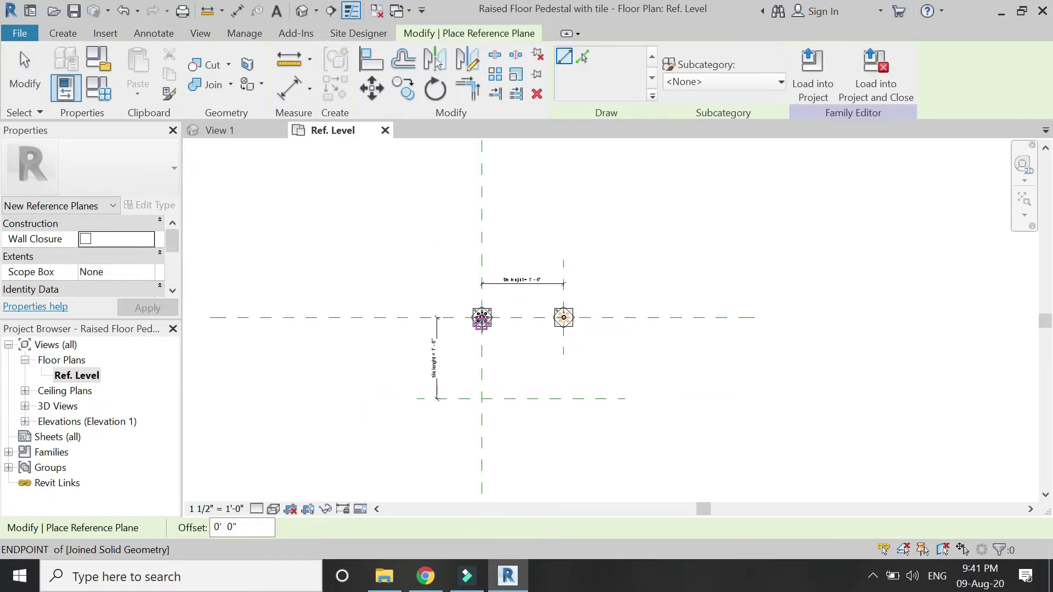
scroll(481, 322, up, 3)
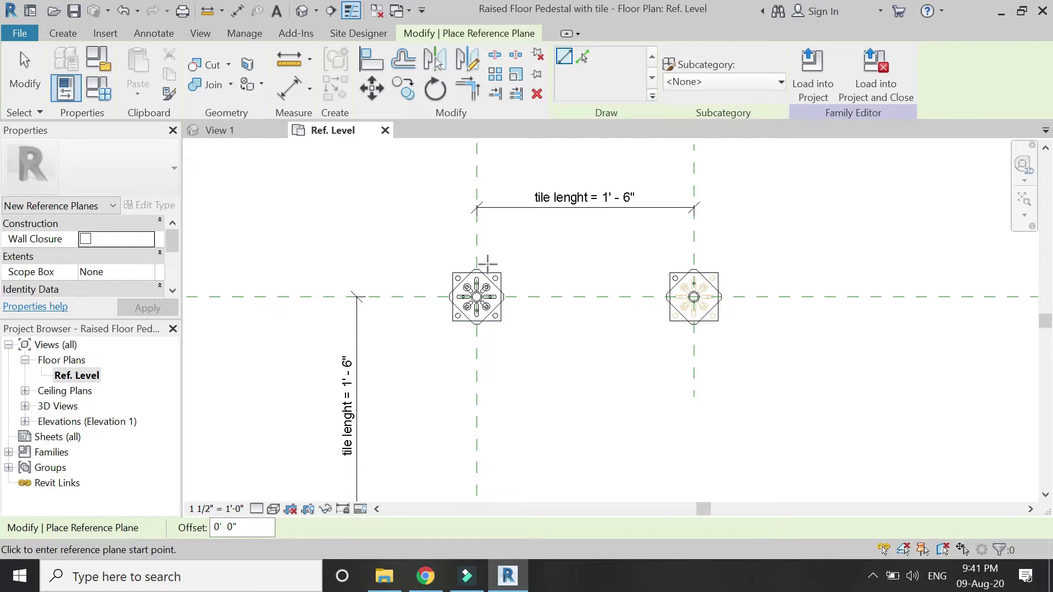
scroll(487, 264, down, 3)
click(580, 59)
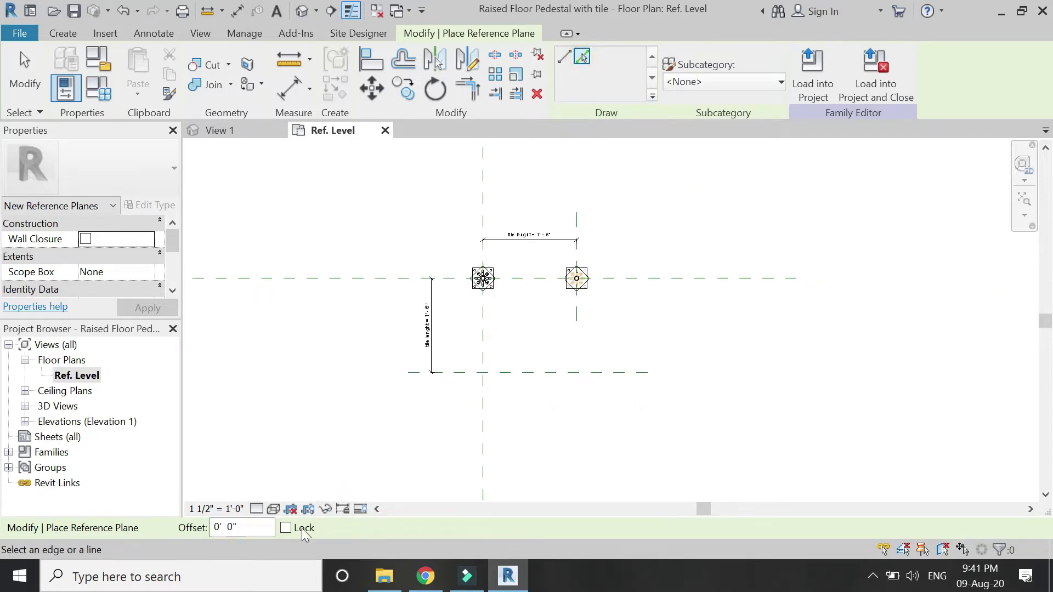
drag(265, 523, 161, 530)
text(1/4)
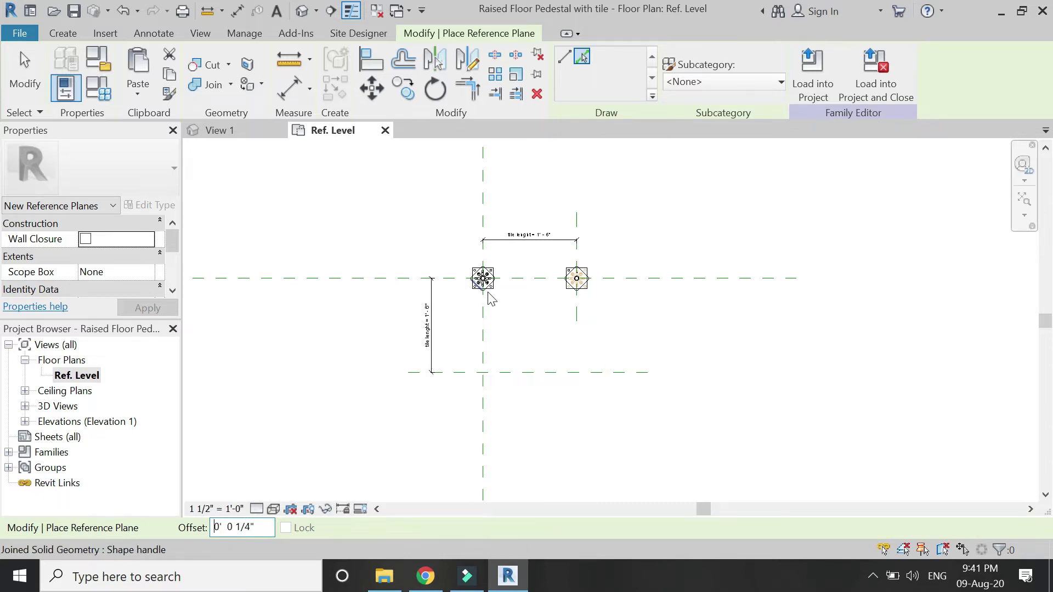
scroll(507, 293, up, 2)
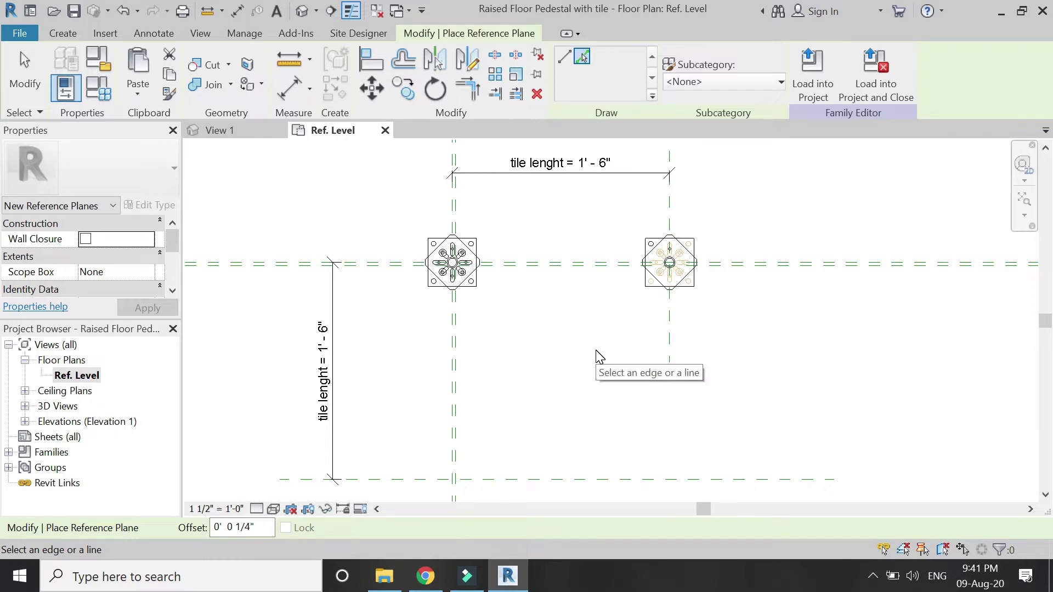
scroll(499, 227, up, 2)
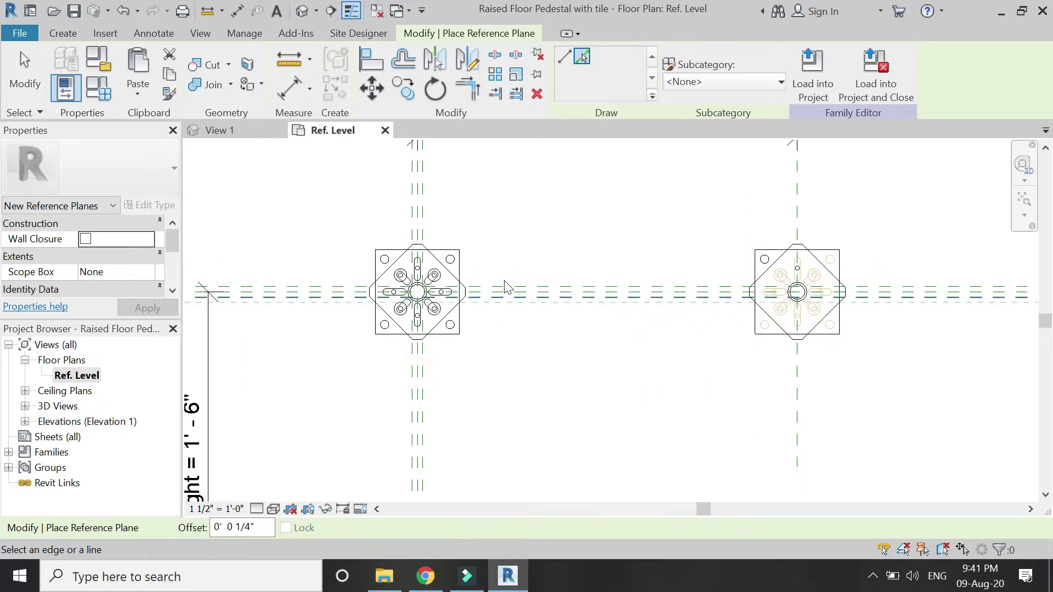
scroll(535, 238, down, 2)
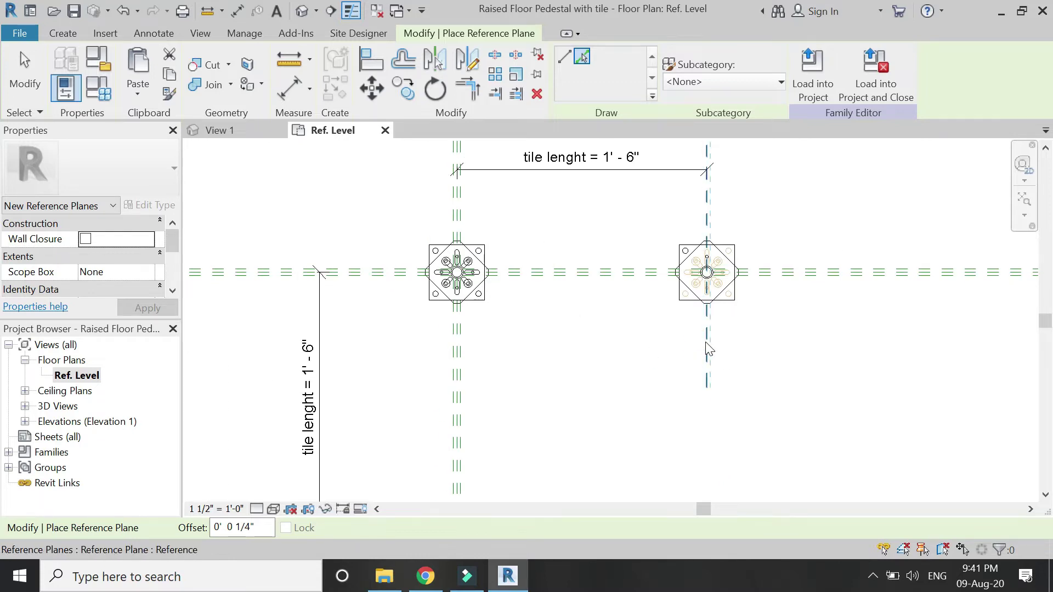
scroll(723, 344, up, 3)
scroll(630, 357, down, 3)
scroll(554, 364, up, 3)
click(551, 365)
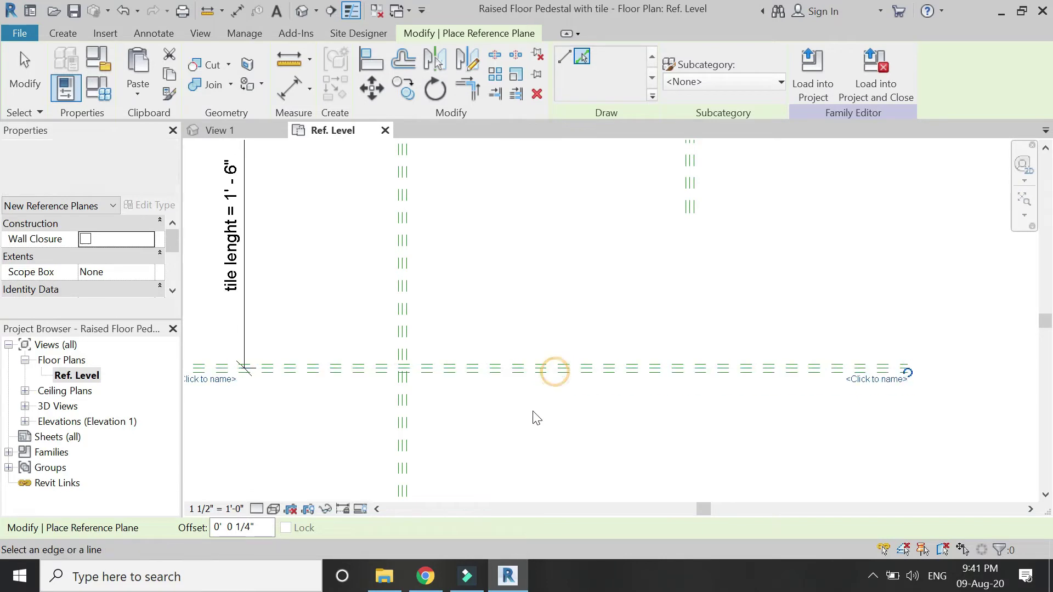
Step: Place aligned dimensions across the three closely spaced lower horizontal reference planes
click(293, 89)
scroll(351, 364, up, 2)
click(350, 366)
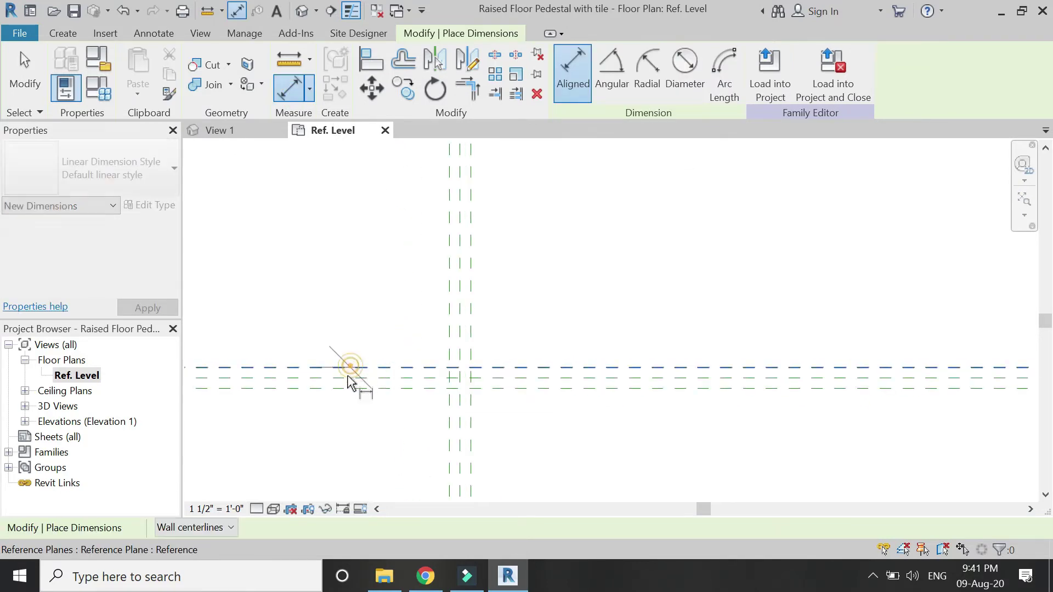
click(345, 377)
click(310, 434)
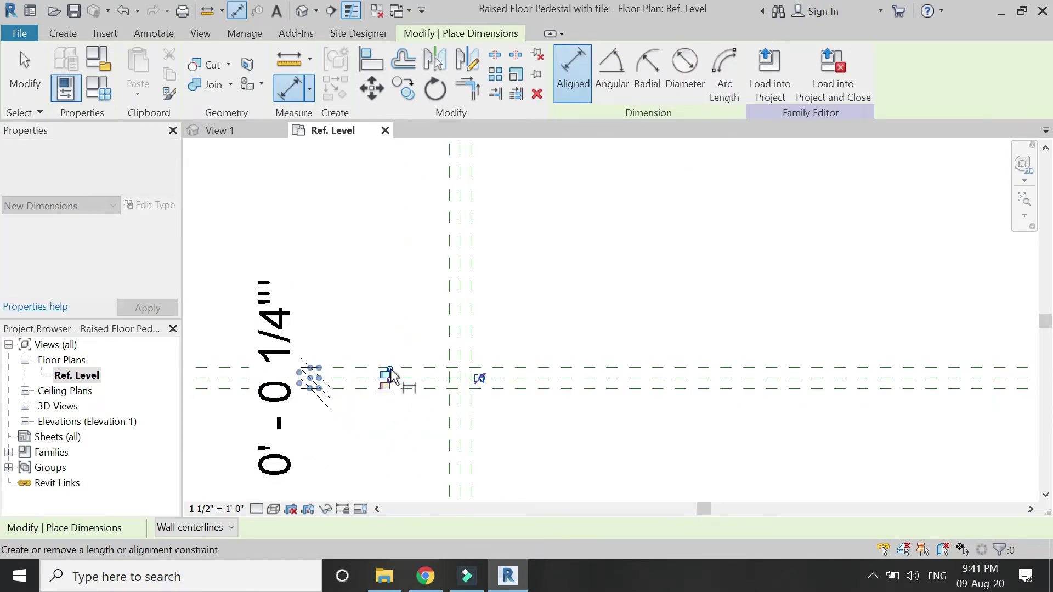
Step: Lock the lower horizontal planes' dimensions, and place and lock aligned dimensions across the three closely spaced vertical reference planes below the original pedestal
scroll(387, 376, up, 1)
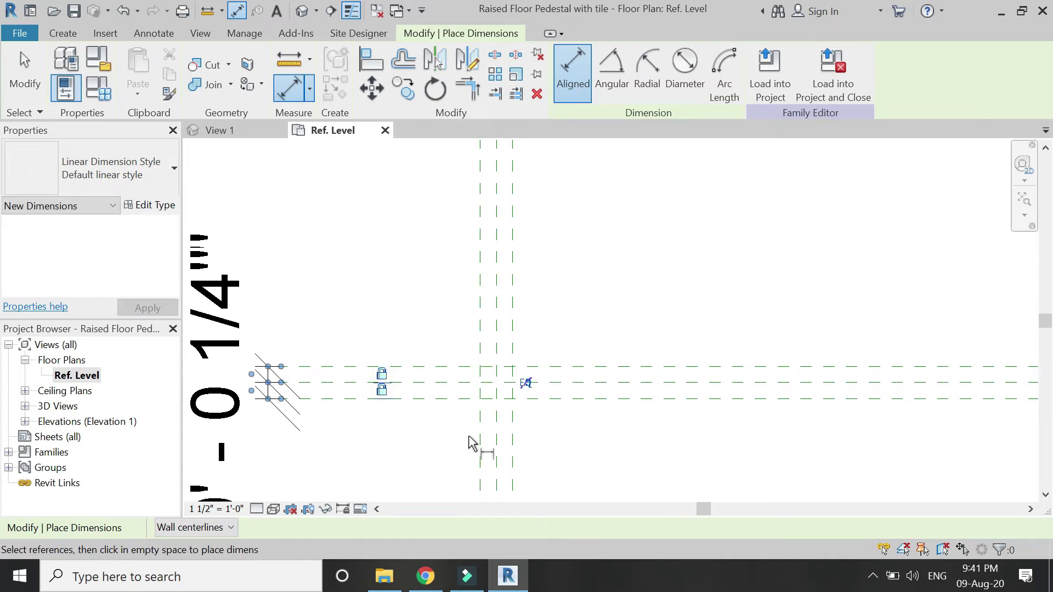
click(495, 442)
click(512, 445)
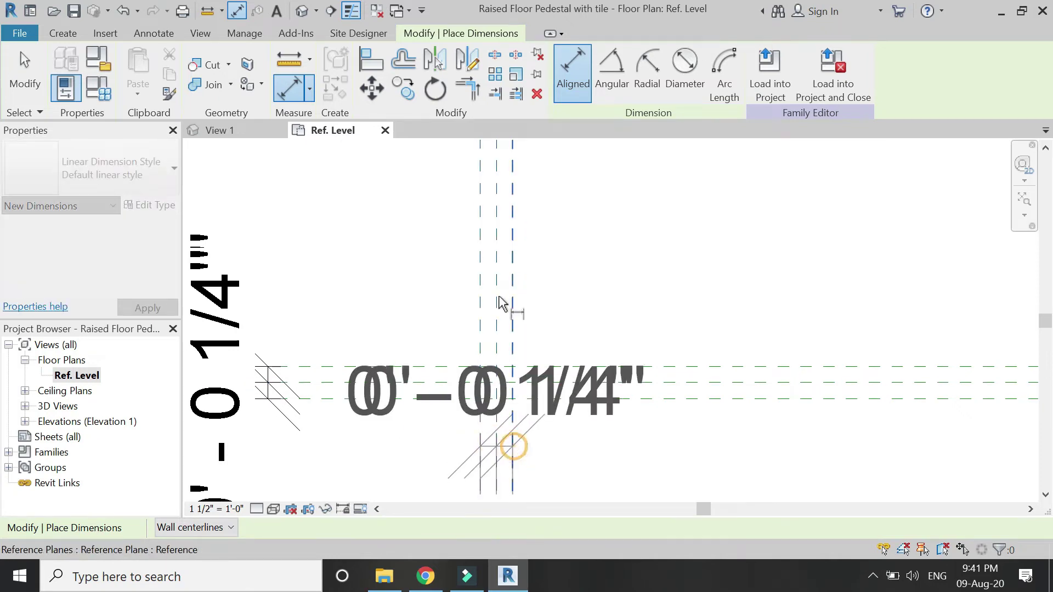
scroll(500, 306, down, 2)
click(559, 412)
scroll(499, 481, up, 4)
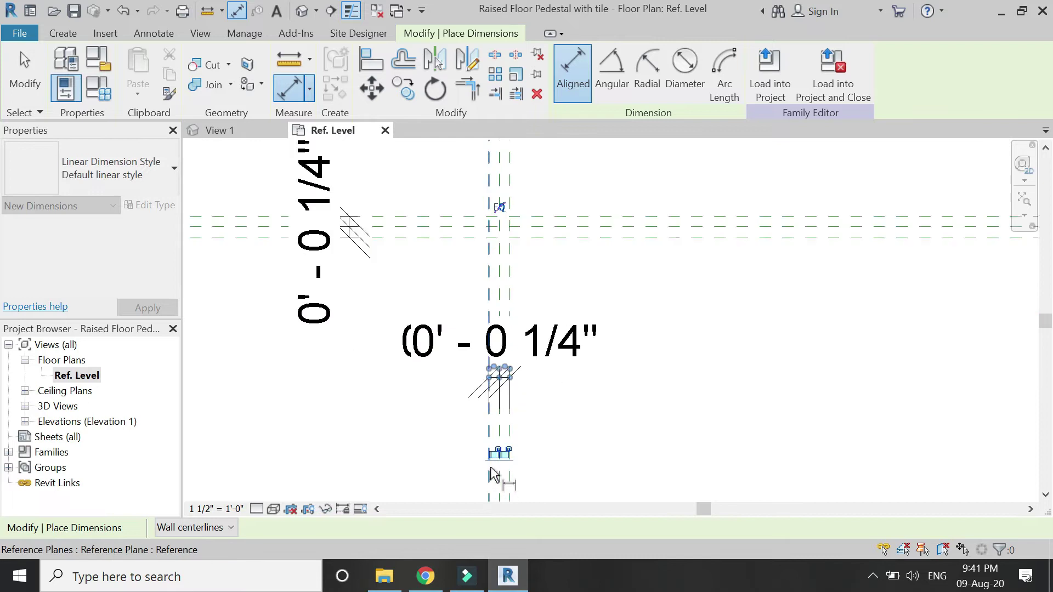
click(542, 421)
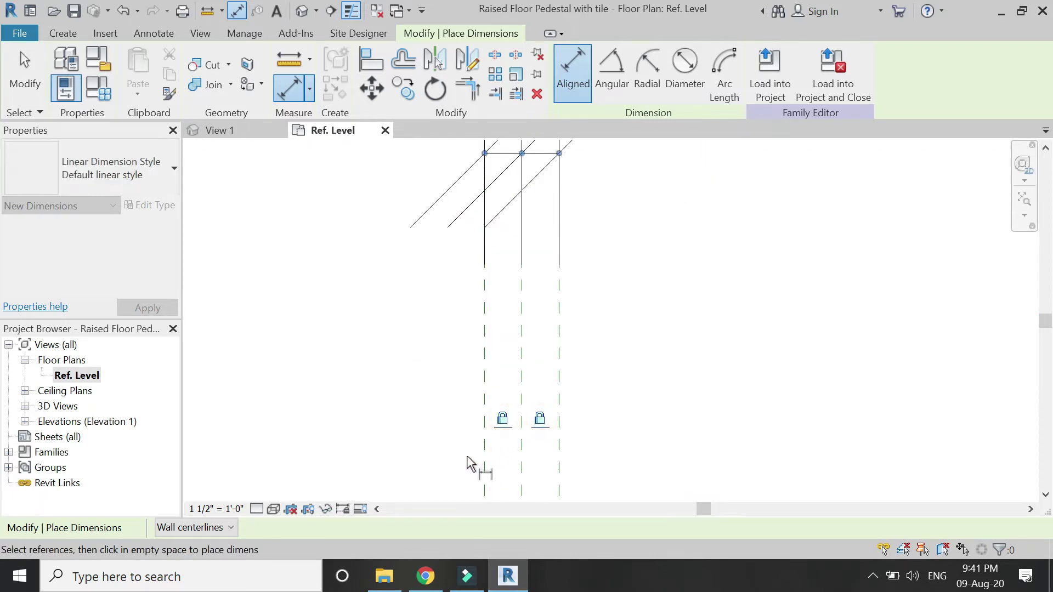
scroll(454, 453, down, 5)
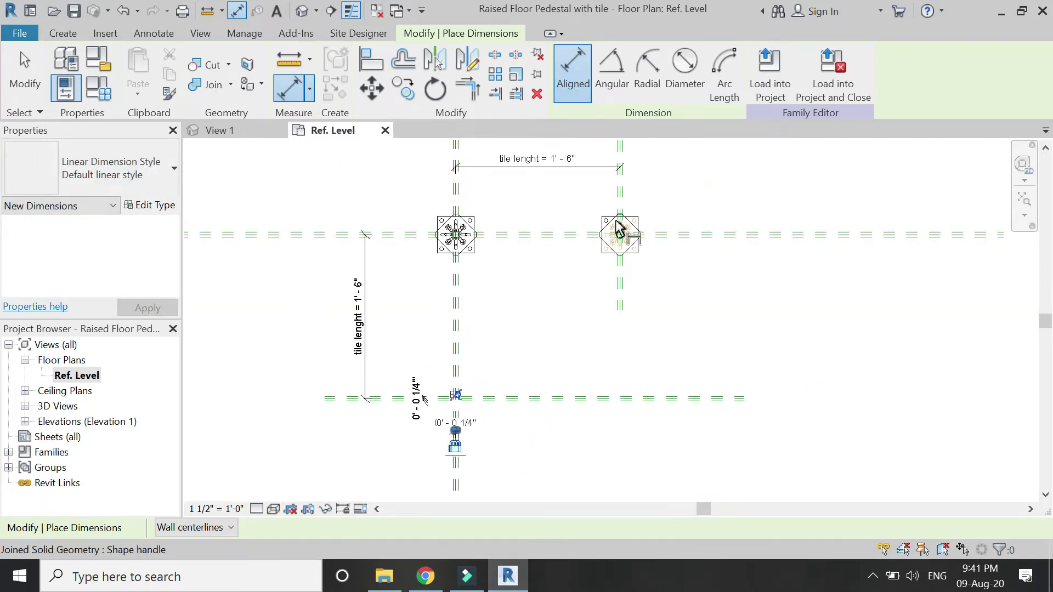
Step: Place aligned dimensions across the three closely spaced vertical reference planes above the second pedestal and lock both
scroll(621, 190, up, 3)
scroll(620, 200, up, 5)
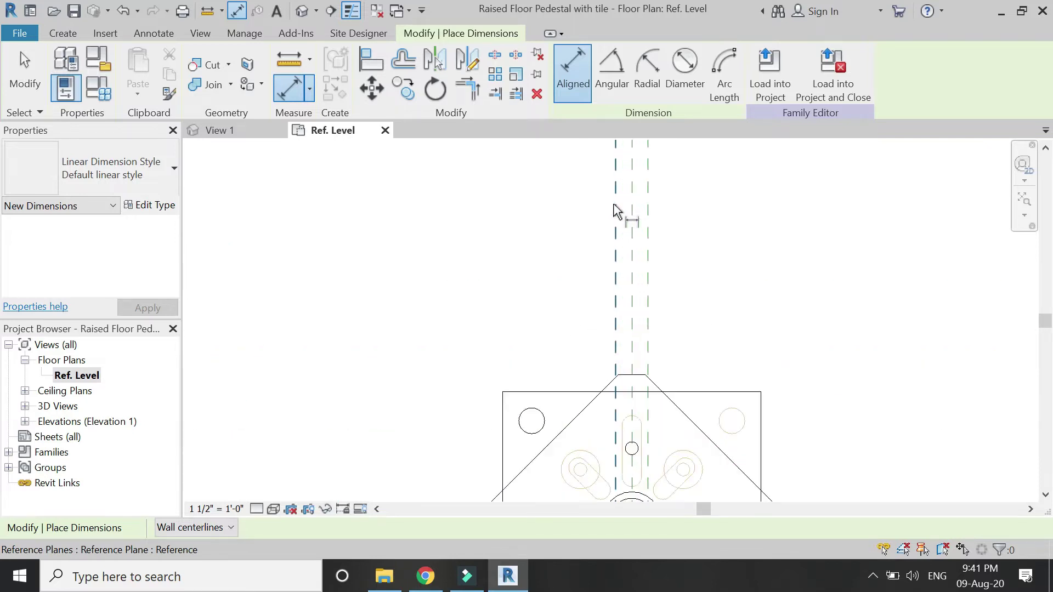
click(618, 237)
click(653, 260)
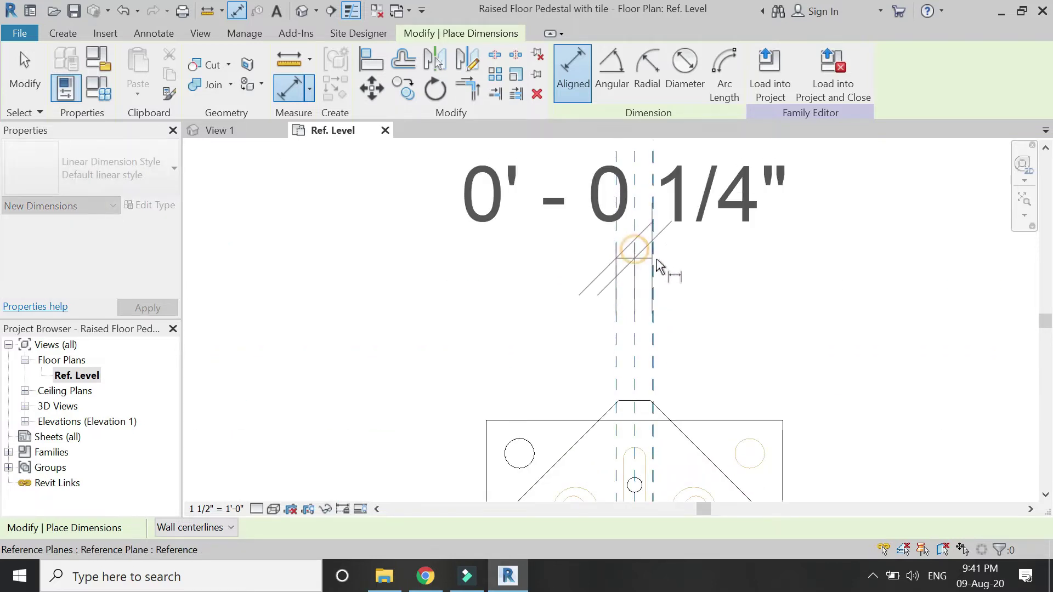
scroll(501, 315, down, 1)
scroll(506, 317, down, 2)
click(715, 277)
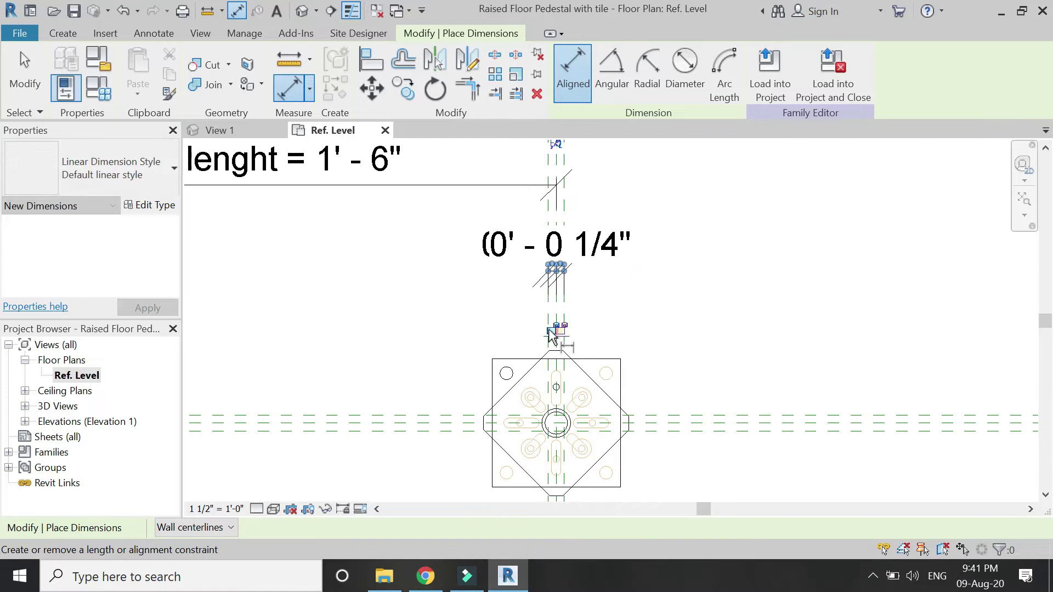
scroll(552, 325, up, 5)
scroll(482, 242, down, 3)
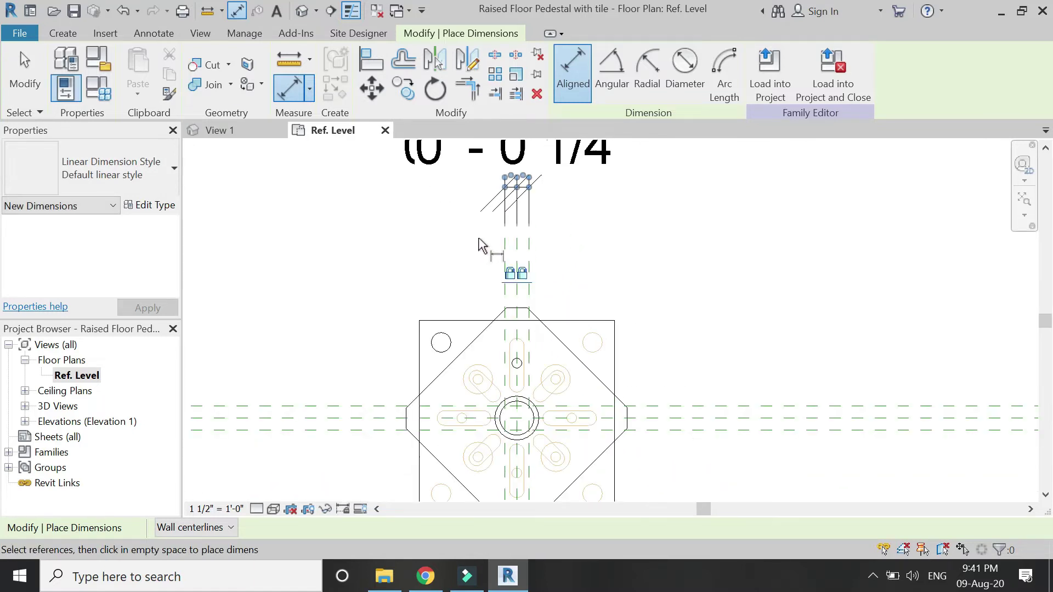
Step: Place aligned dimensions across the three closely spaced horizontal reference planes beyond the second pedestal and lock both
scroll(763, 383, up, 4)
click(759, 407)
scroll(437, 265, down, 5)
click(708, 206)
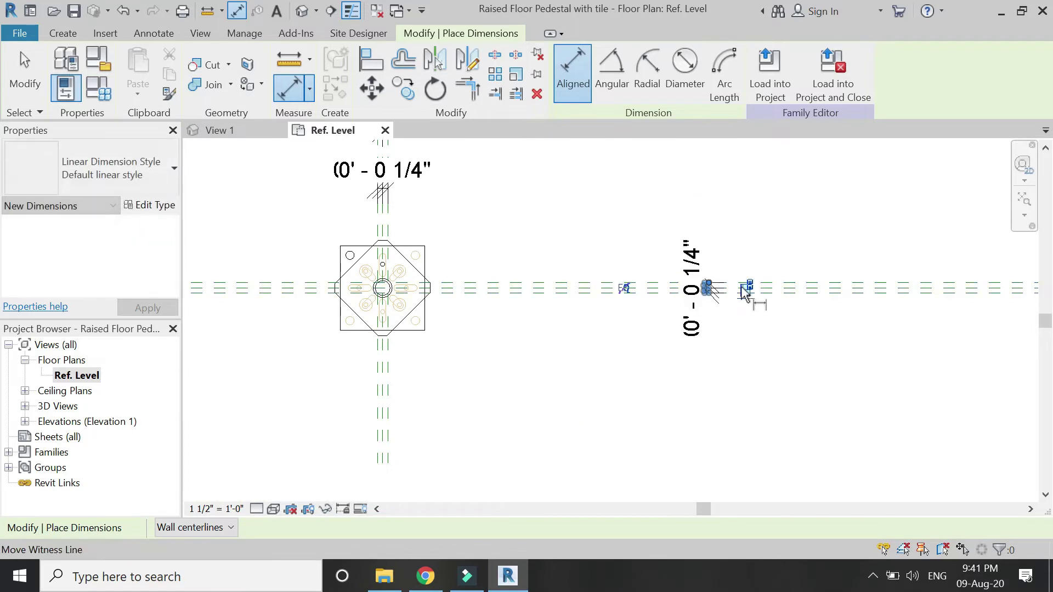
scroll(728, 290, up, 5)
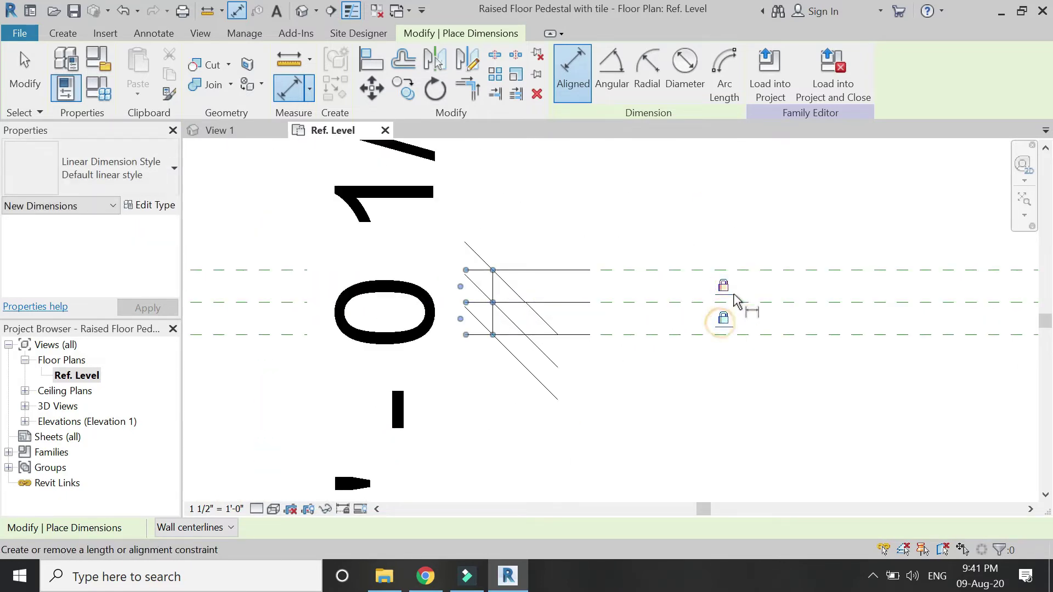
scroll(735, 291, down, 5)
key(Escape)
key(Escape)
scroll(491, 250, down, 4)
scroll(491, 250, up, 3)
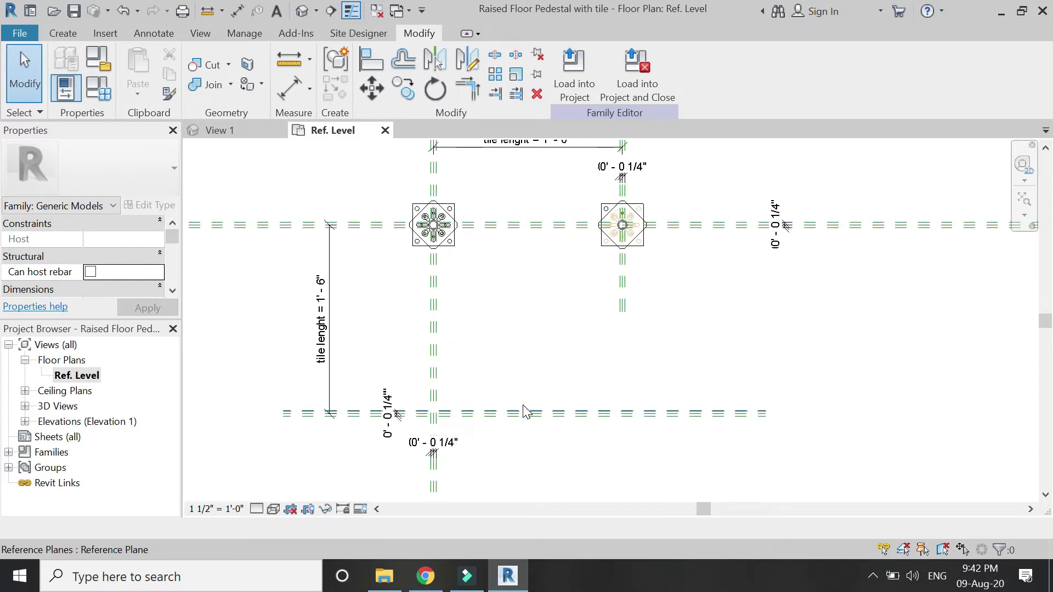
click(70, 35)
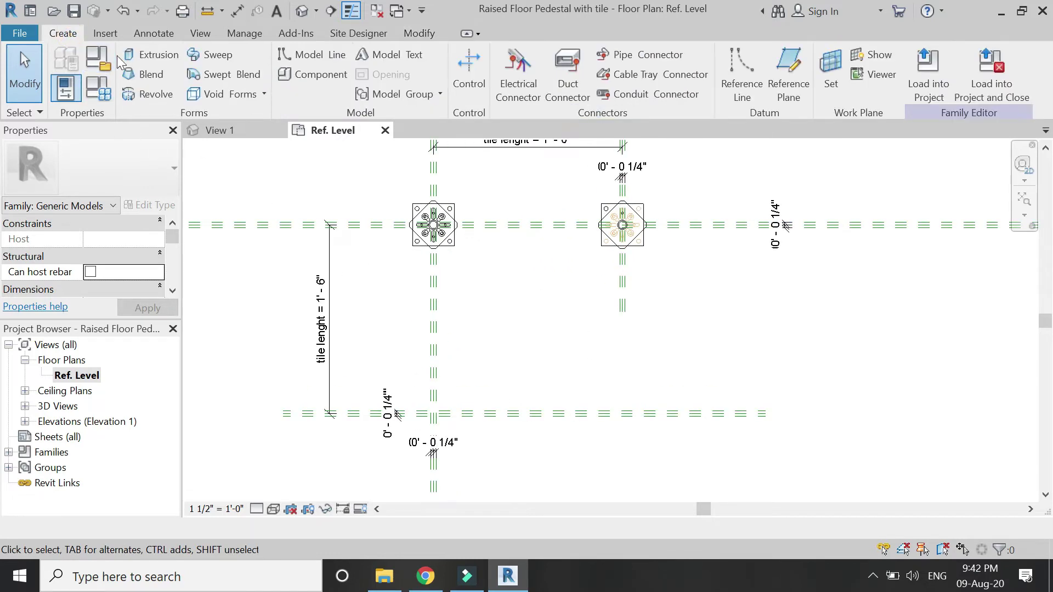
click(129, 52)
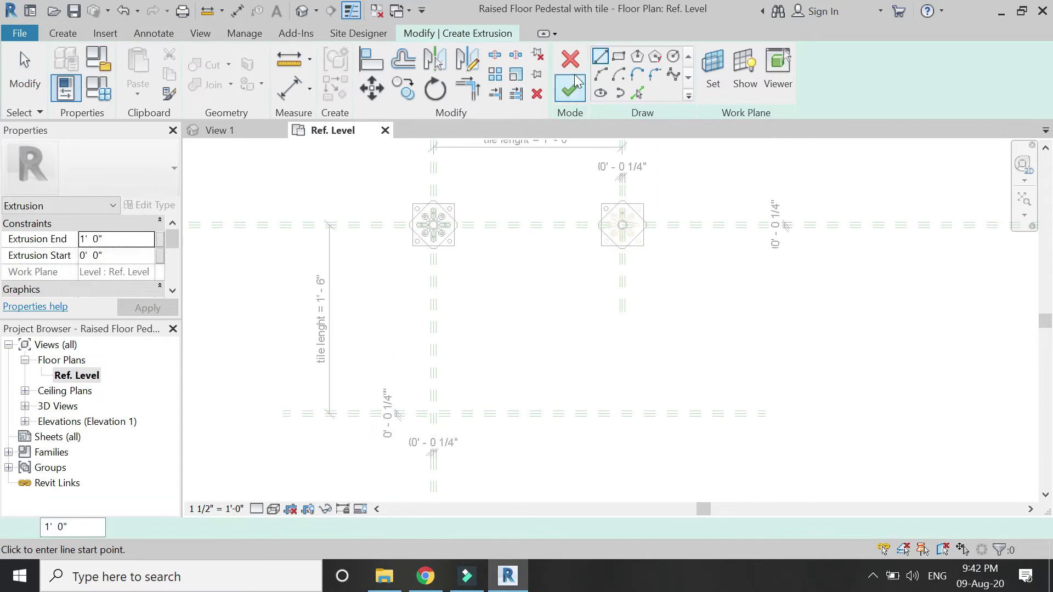
click(570, 59)
Step: Change the plan view's display to hide the pedestals' slots, and begin an extrusion with the original pedestal's head plate picked as work plane
click(256, 508)
click(299, 426)
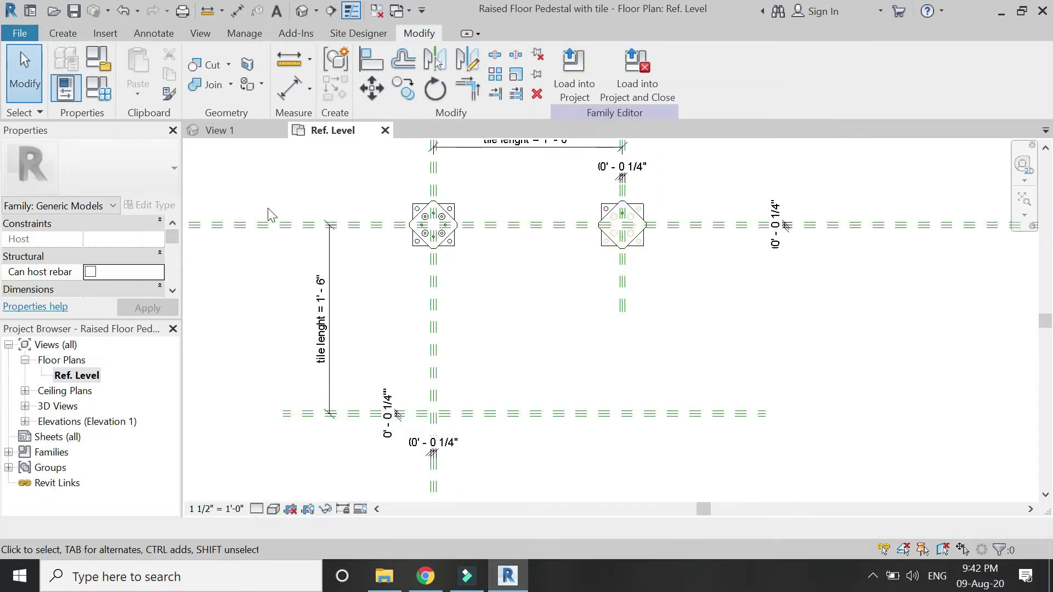
click(62, 33)
click(129, 52)
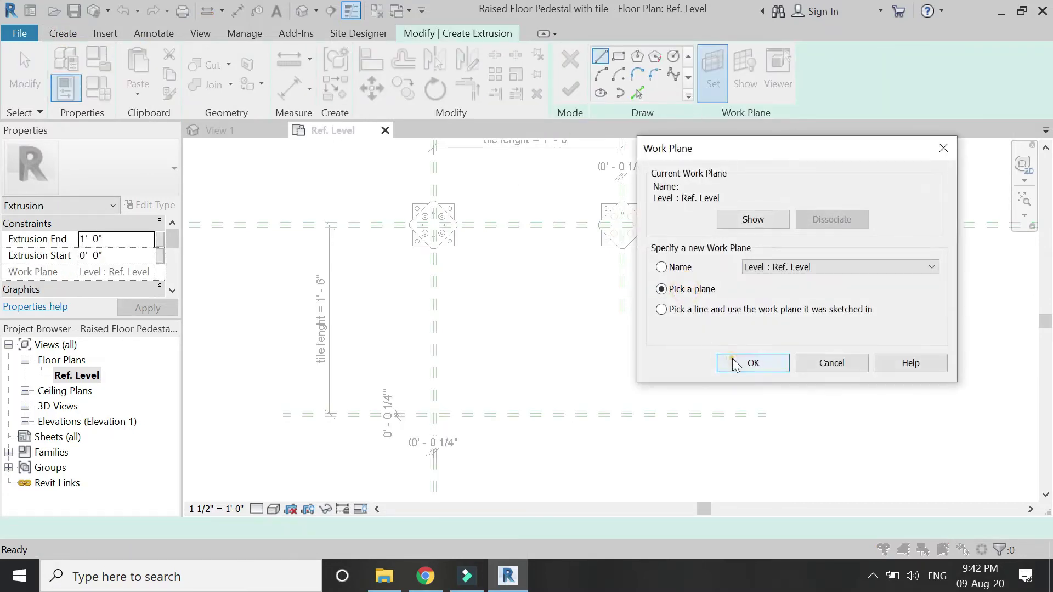
click(735, 364)
scroll(438, 208, up, 5)
click(472, 218)
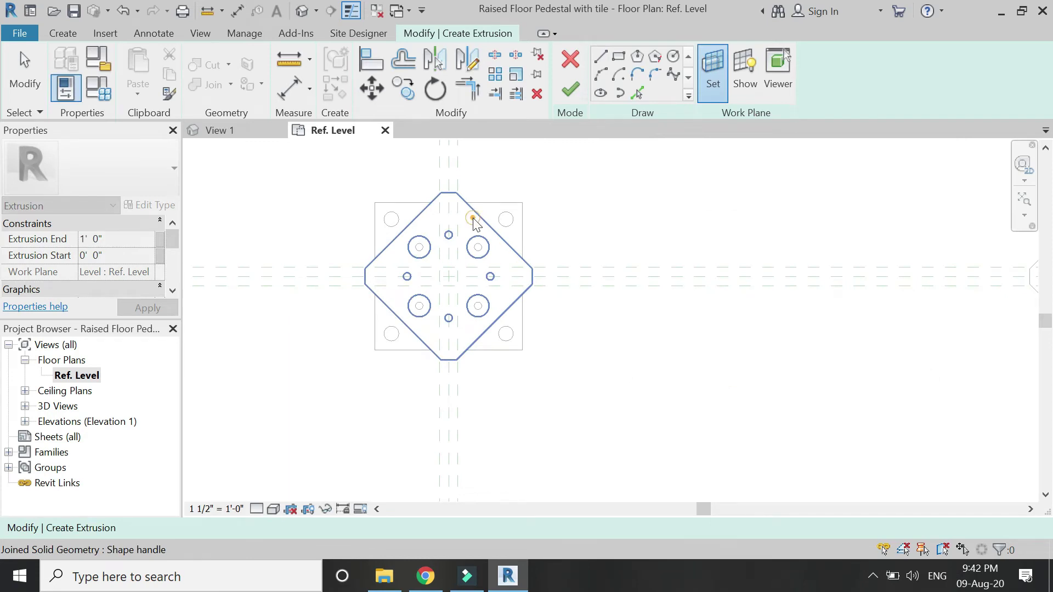
Step: Sketch a 1/2" wide rectangle between the outer horizontal reference planes, spanning the facing outer vertical planes of the two pedestals
click(618, 56)
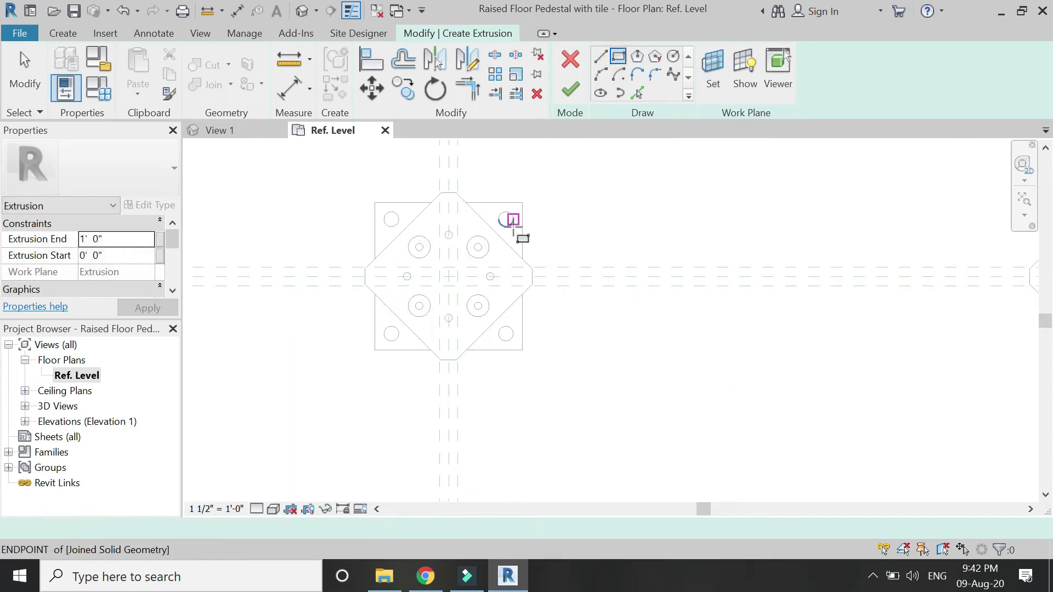
click(457, 266)
scroll(457, 271, down, 4)
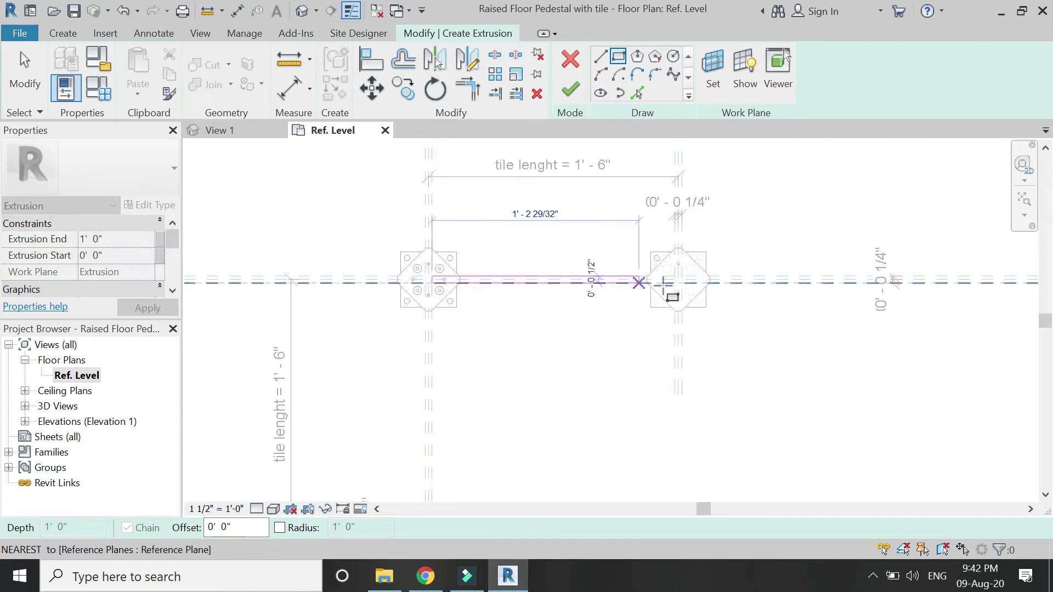
scroll(663, 282, up, 4)
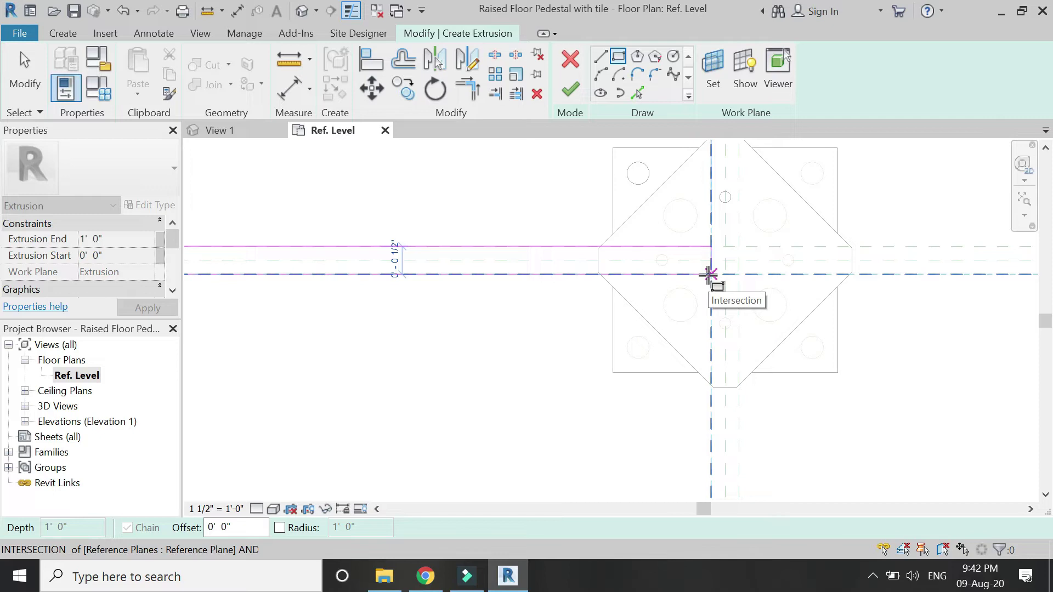
click(709, 274)
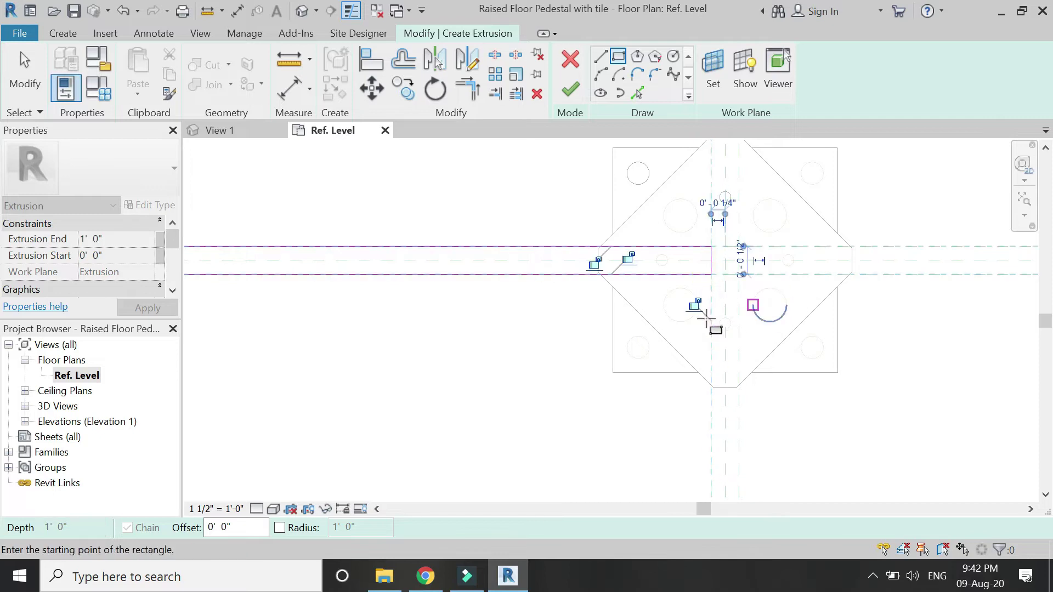
Step: Lock the edges of the horizontal rectangle to their reference planes at both pedestals
scroll(625, 283, up, 4)
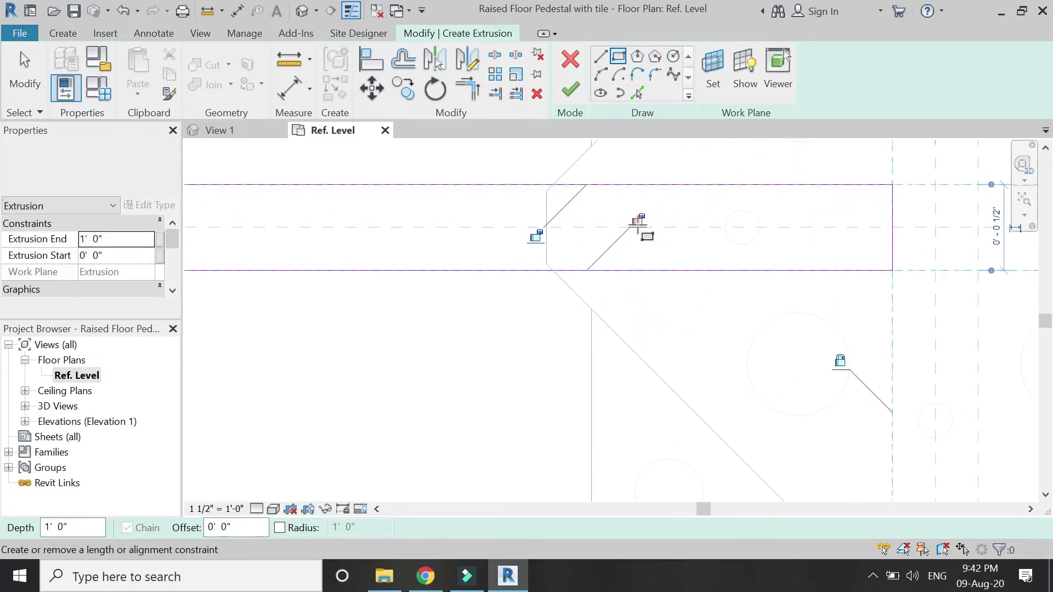
scroll(775, 258, down, 6)
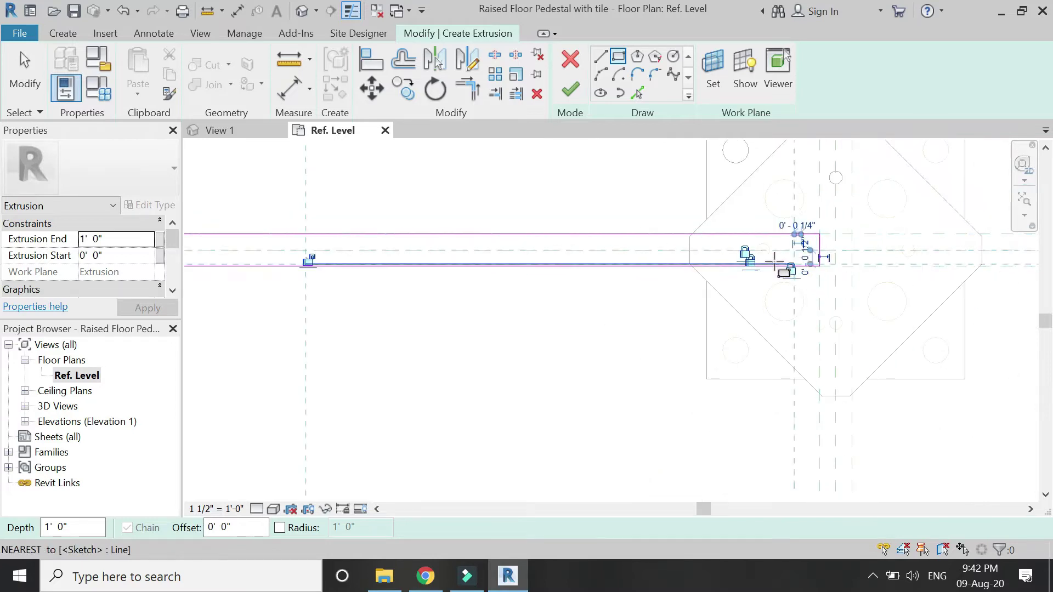
scroll(576, 269, up, 3)
scroll(574, 267, up, 4)
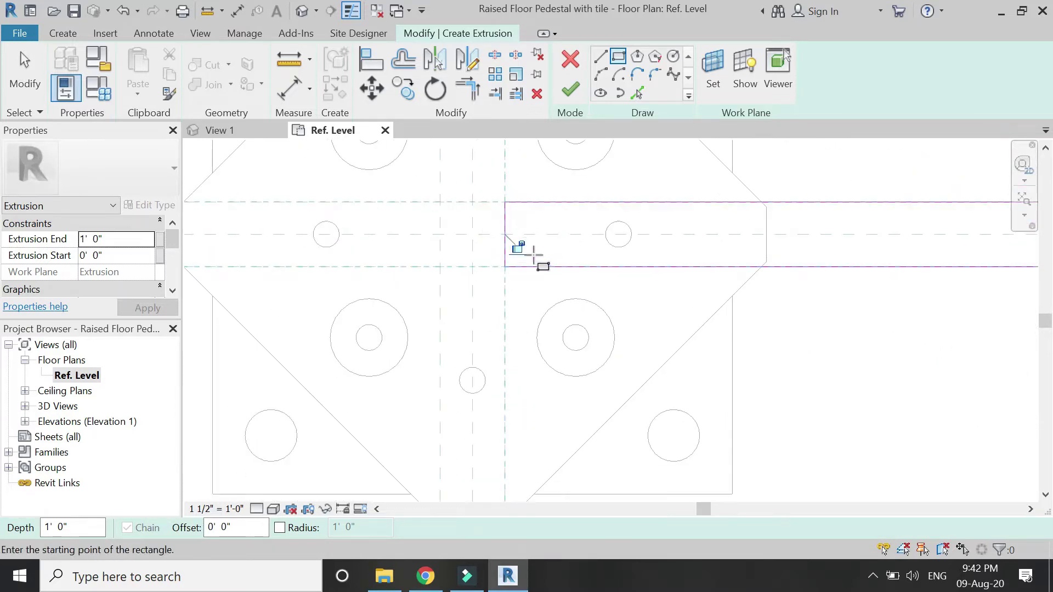
Step: Set the extrusion end to 0' 0 1/2" and finish the horizontal beam between the two pedestals
click(121, 238)
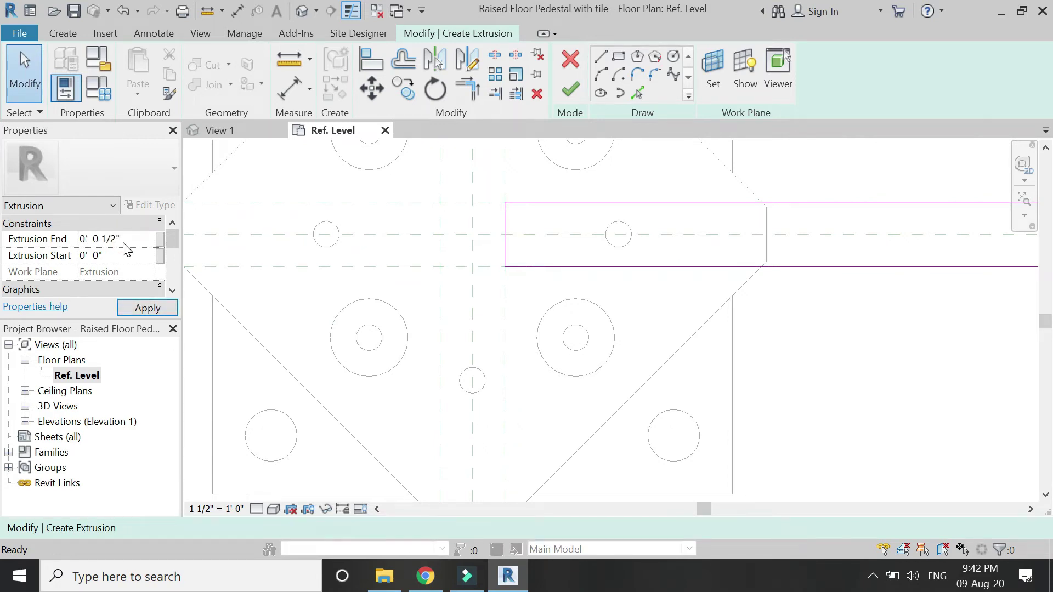
click(570, 89)
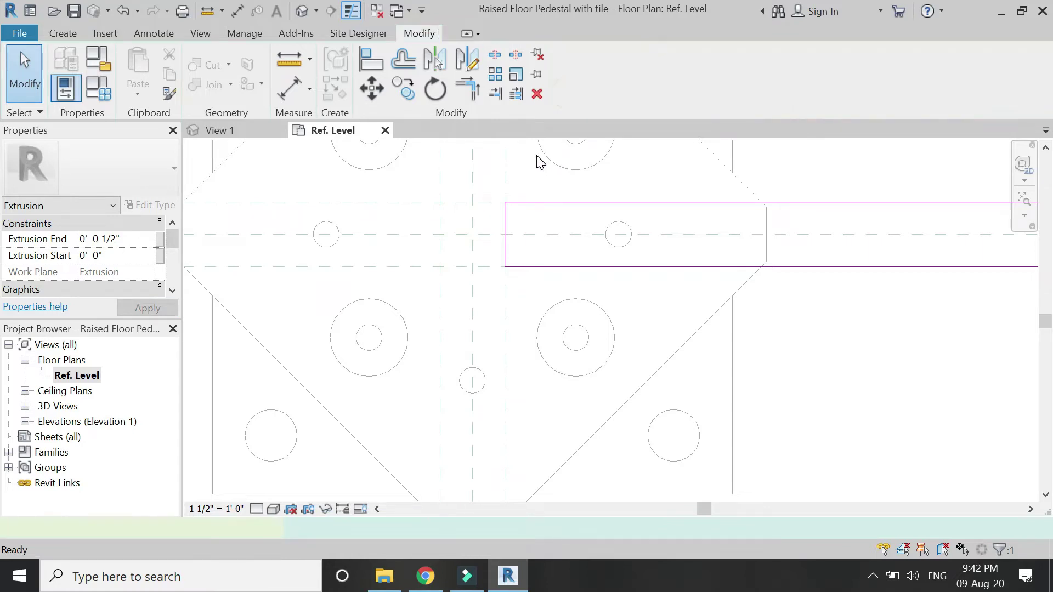
scroll(458, 183, down, 2)
scroll(458, 182, down, 2)
key(Escape)
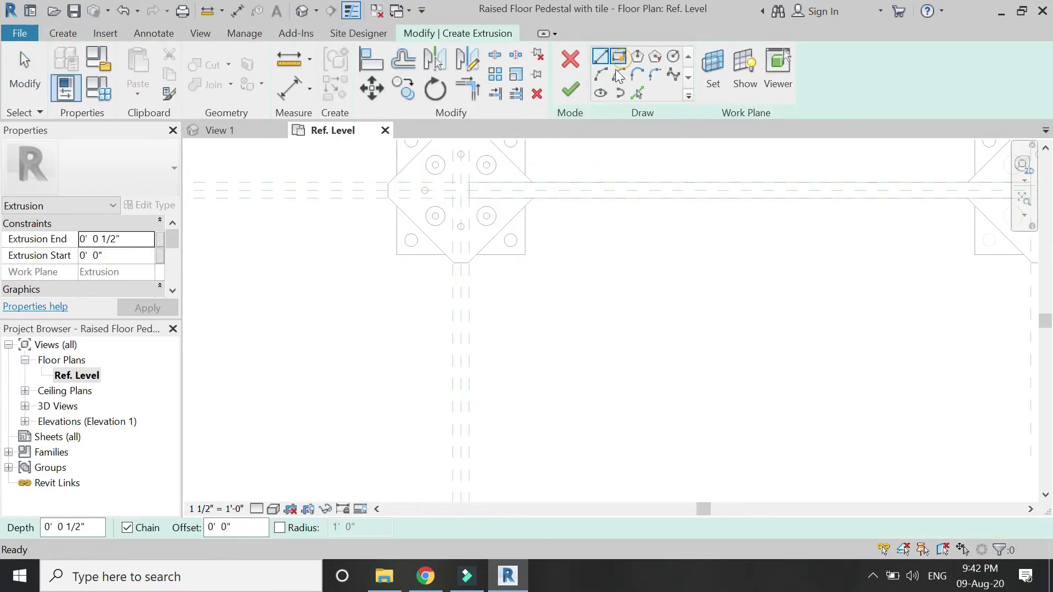
Step: In a new extrusion, sketch a vertical rectangle about 1/2" by 1' 5 1/2" from the original pedestal to the lower horizontal reference planes
click(617, 56)
scroll(458, 203, up, 4)
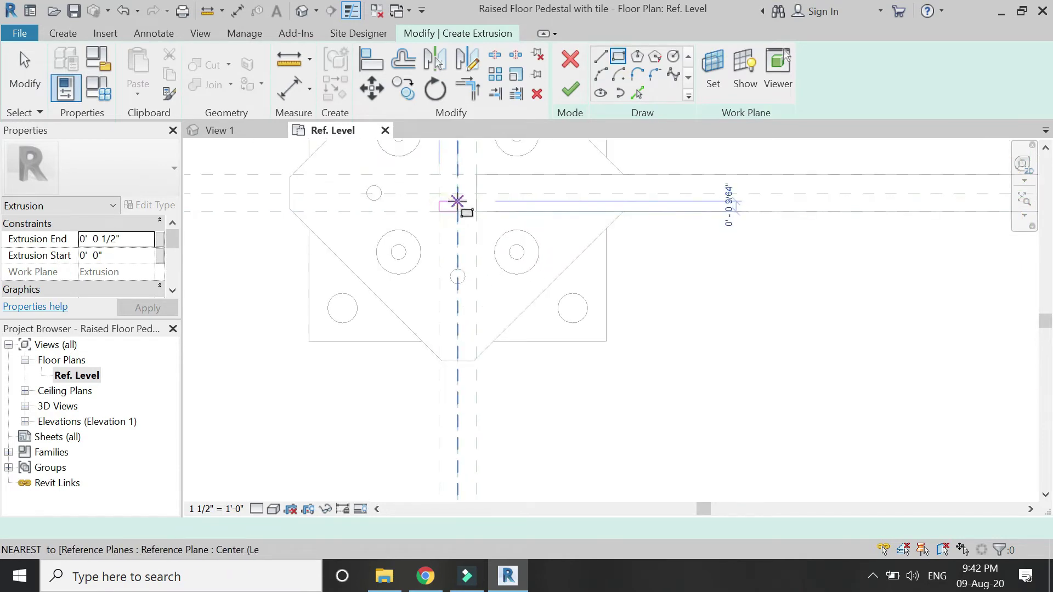
scroll(458, 200, down, 3)
scroll(458, 281, up, 7)
scroll(454, 314, down, 5)
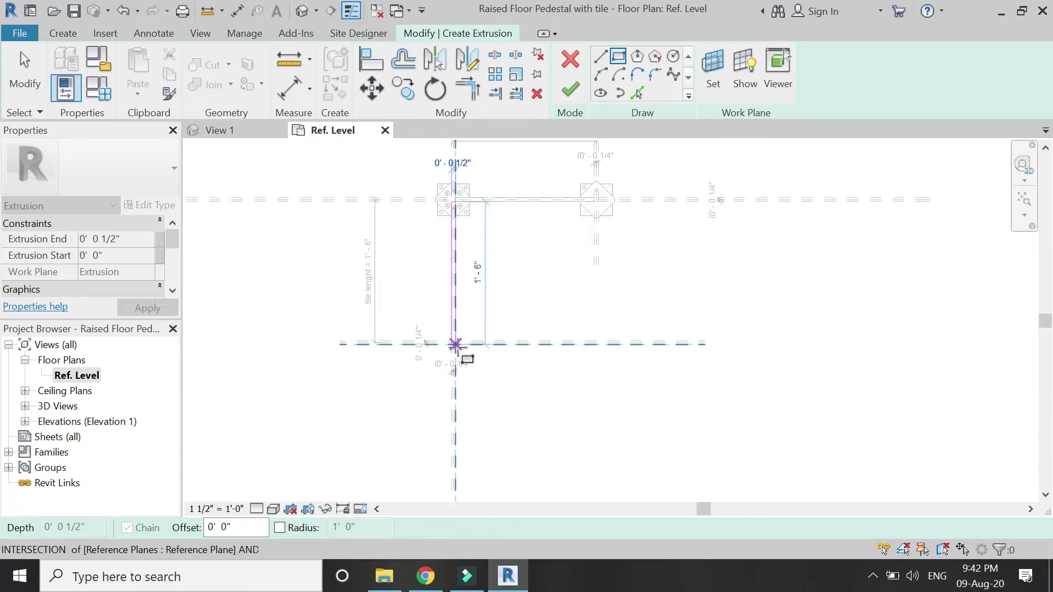
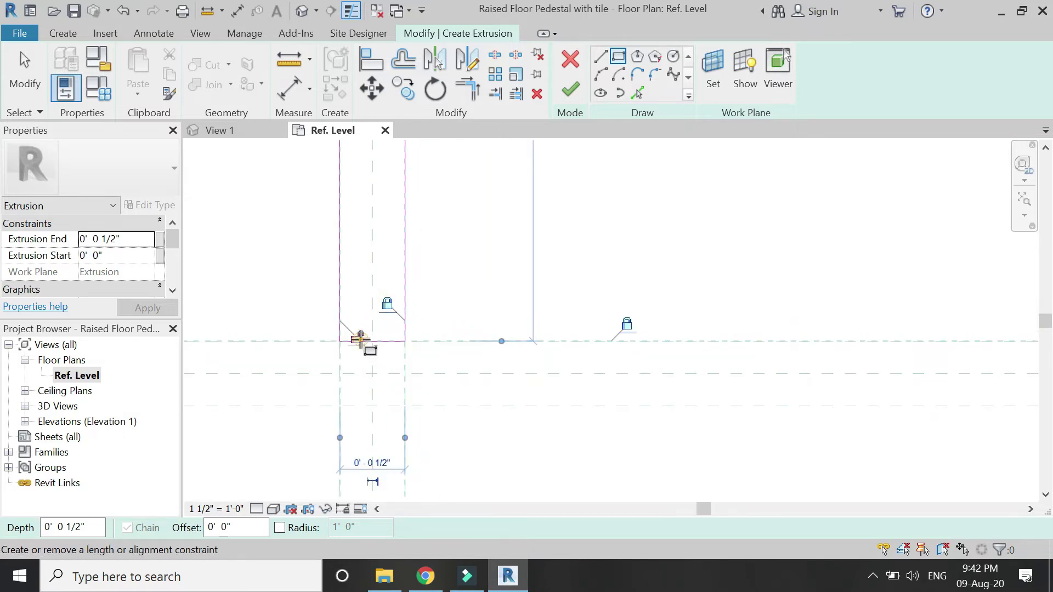
Step: Lock the vertical rectangle's edges to their reference planes and finish the extrusion with a 1/2" depth
scroll(438, 410, down, 3)
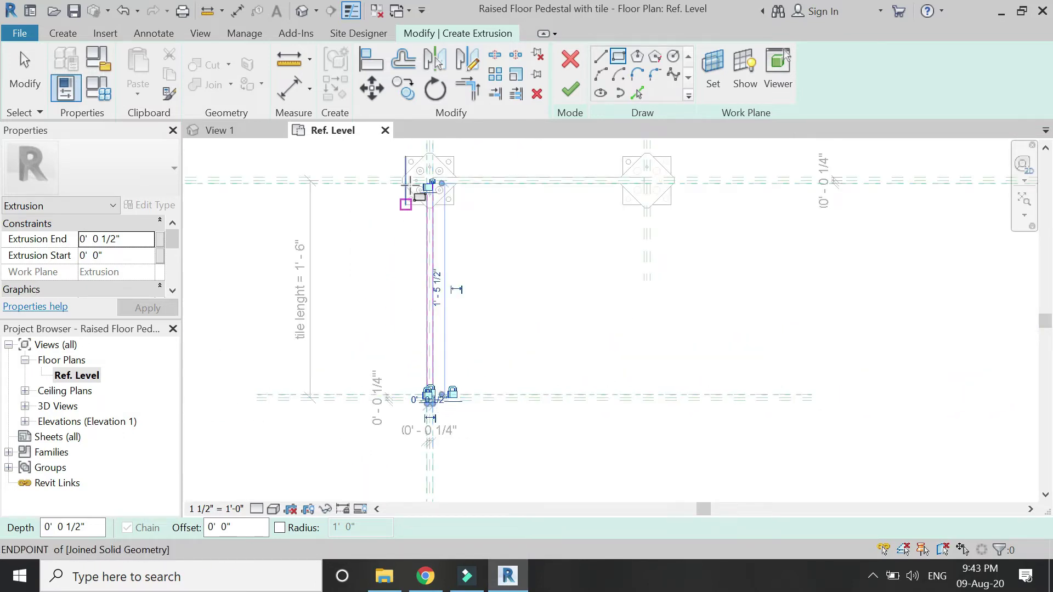
scroll(427, 187, up, 5)
scroll(457, 245, down, 3)
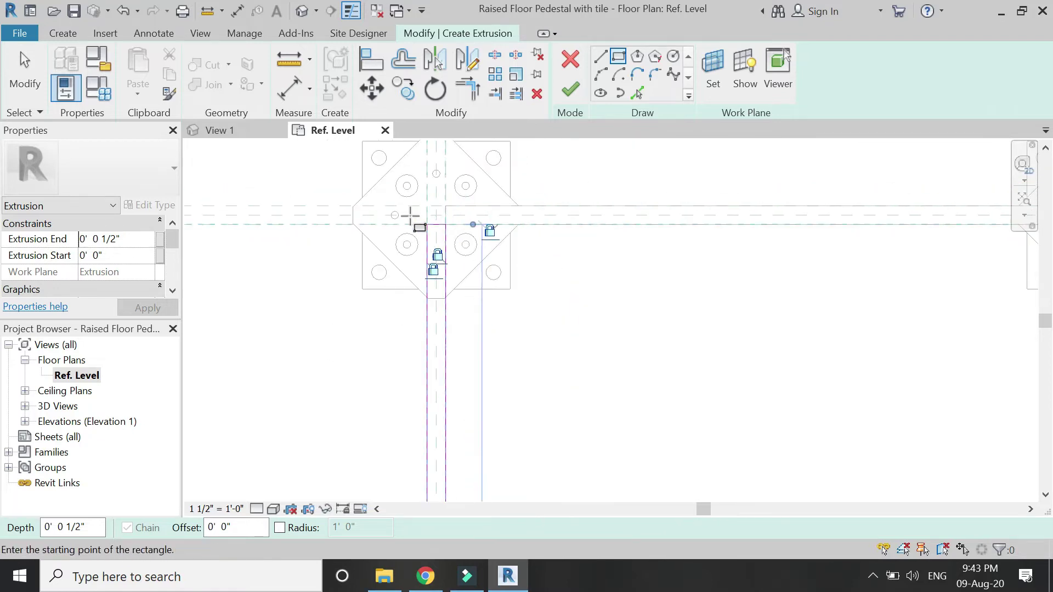
key(Escape)
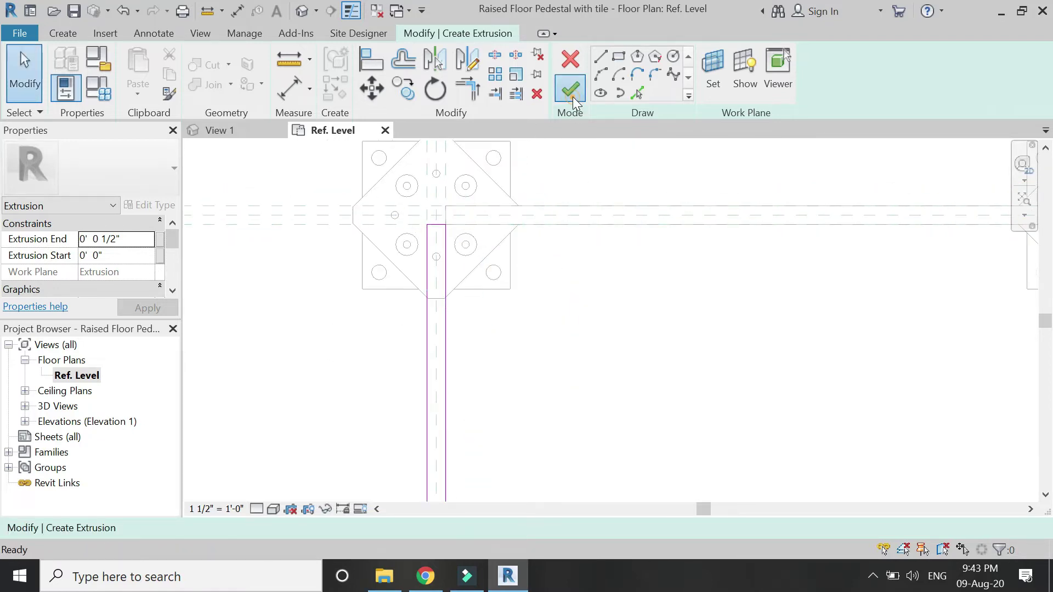
click(570, 90)
click(412, 336)
scroll(450, 347, down, 3)
scroll(530, 200, down, 1)
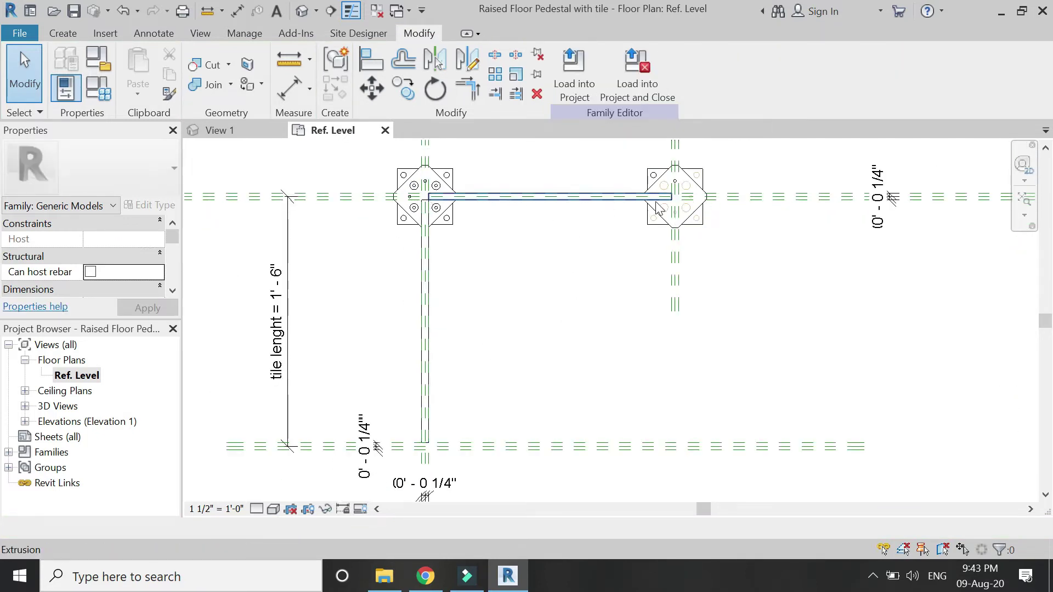
Step: Start a new extrusion on a work plane picked from the top face of the horizontal beam
click(62, 33)
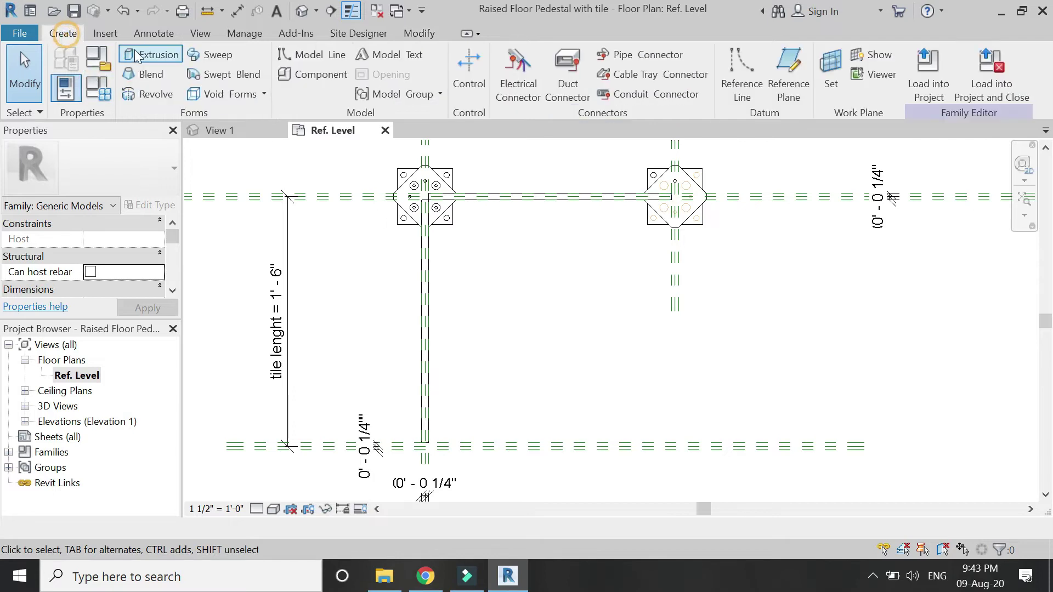
click(137, 55)
click(714, 93)
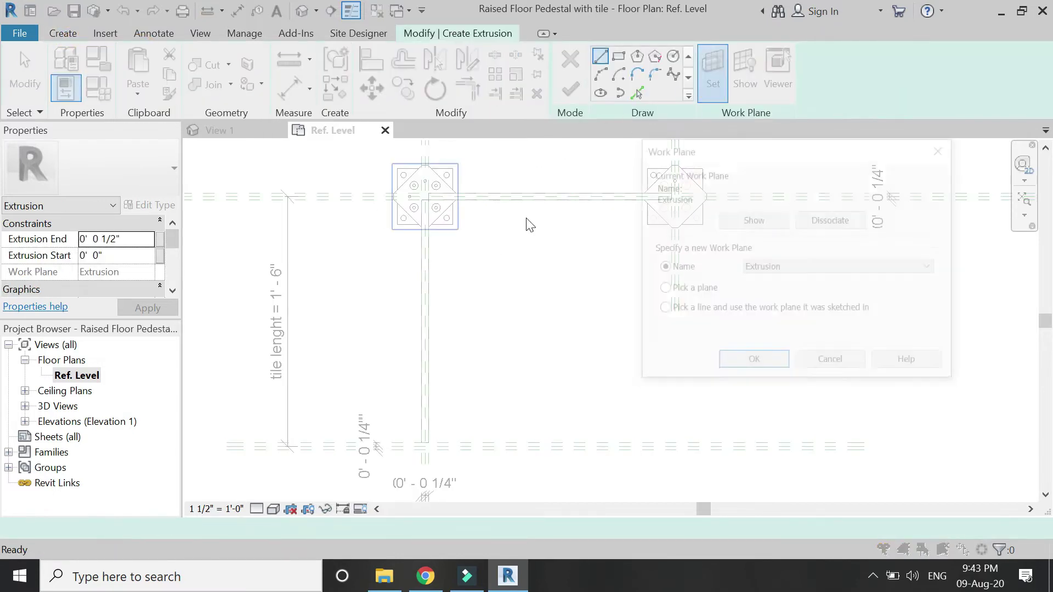
click(753, 363)
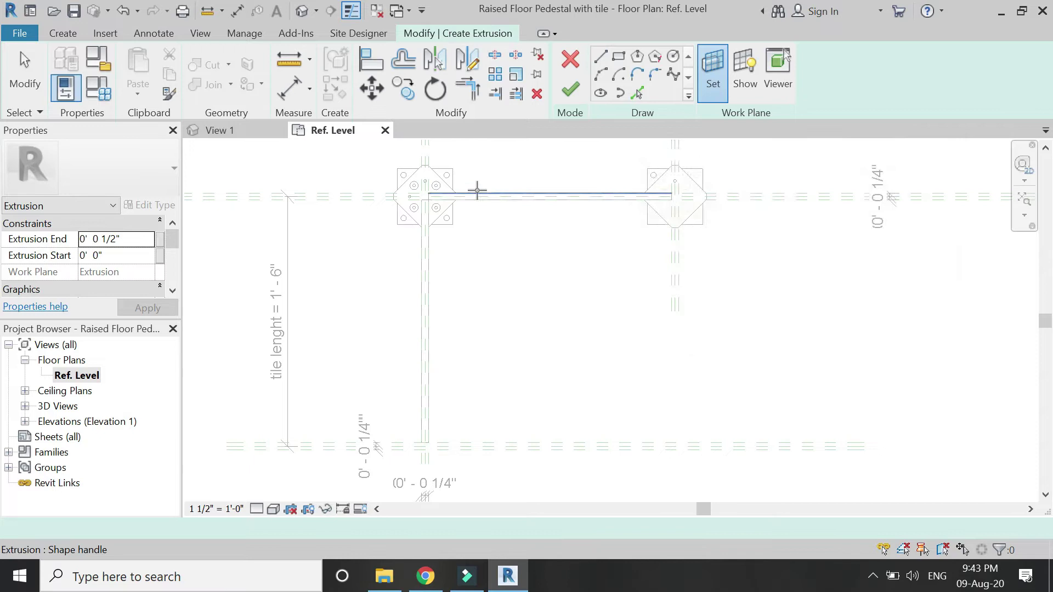
scroll(488, 189, up, 5)
click(507, 192)
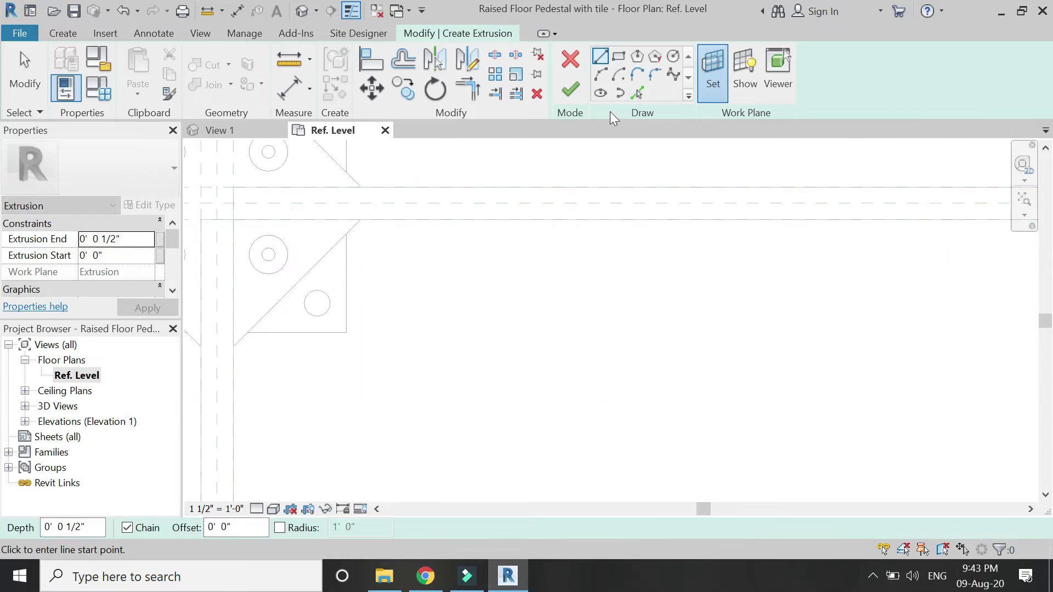
Step: Sketch the square tile outline, about 1' 5 3/4" per side, between the central reference planes using a -0' 0 1/8" offset
click(618, 56)
scroll(613, 233, down, 1)
scroll(390, 217, up, 1)
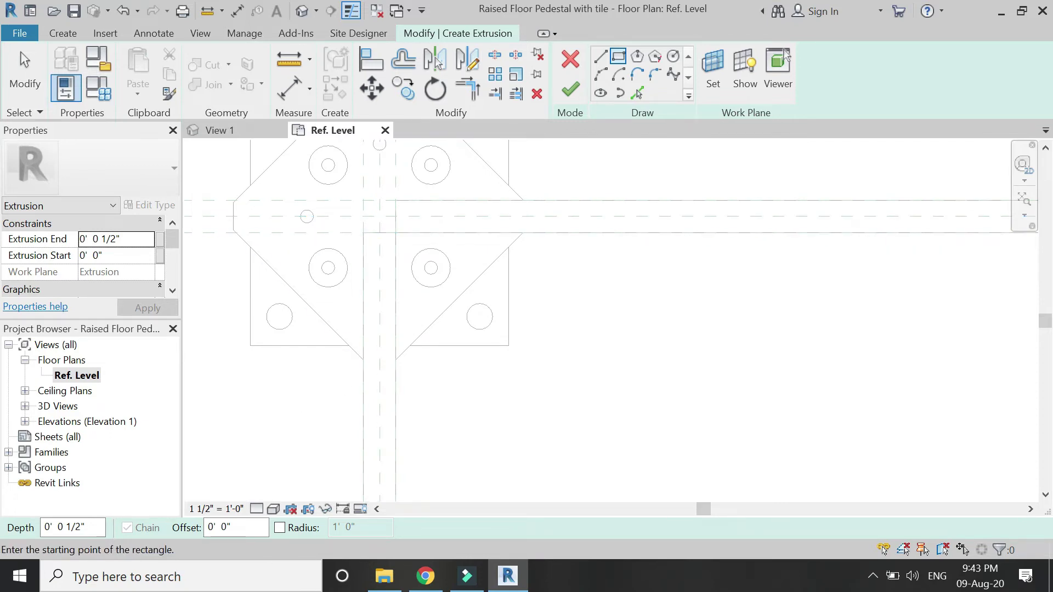
click(241, 528)
click(387, 224)
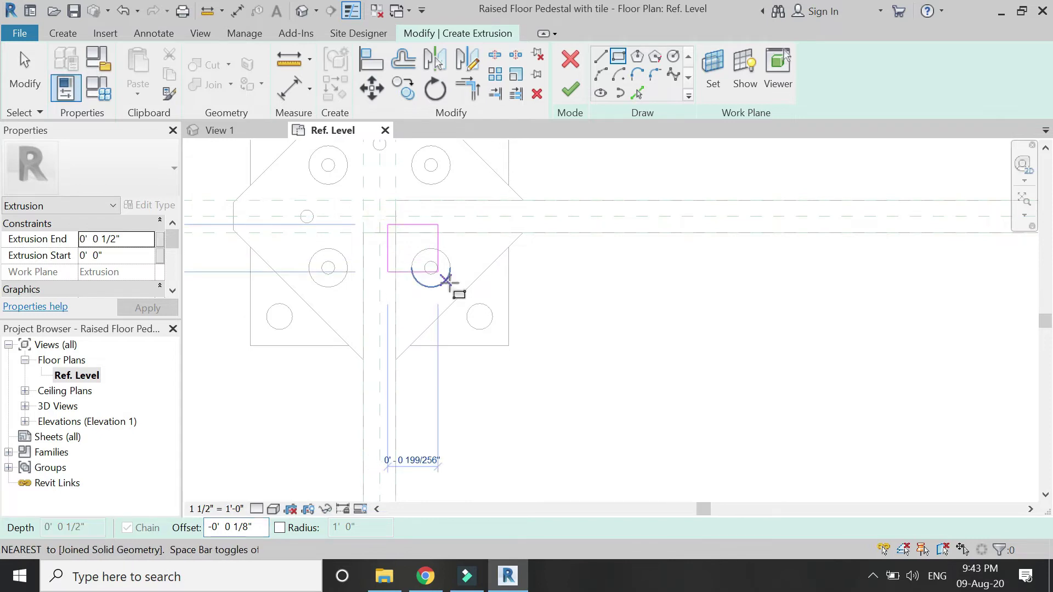
scroll(447, 282, down, 5)
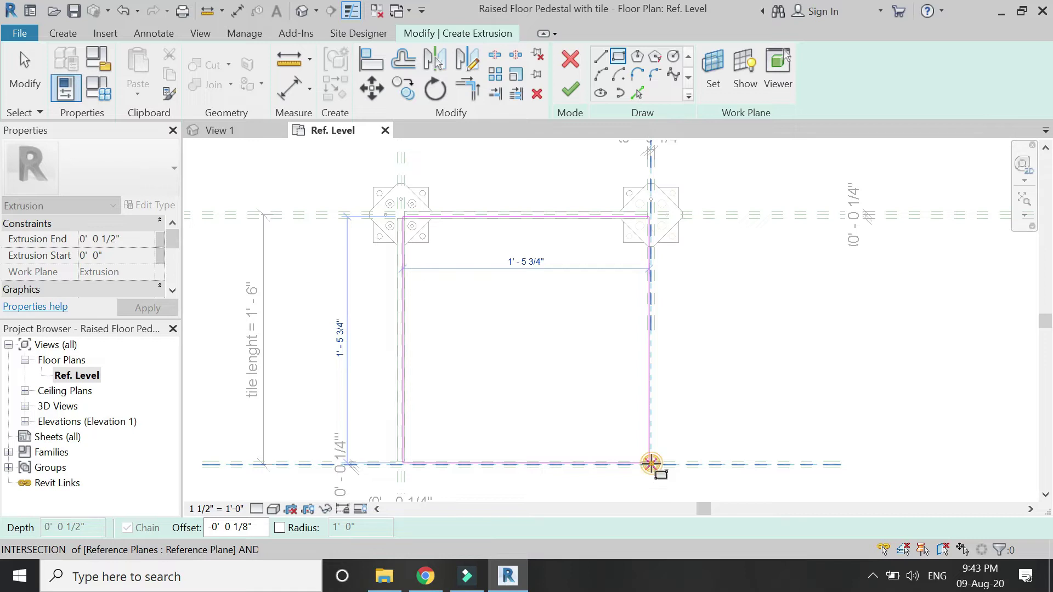
click(650, 463)
key(Escape)
key(Escape)
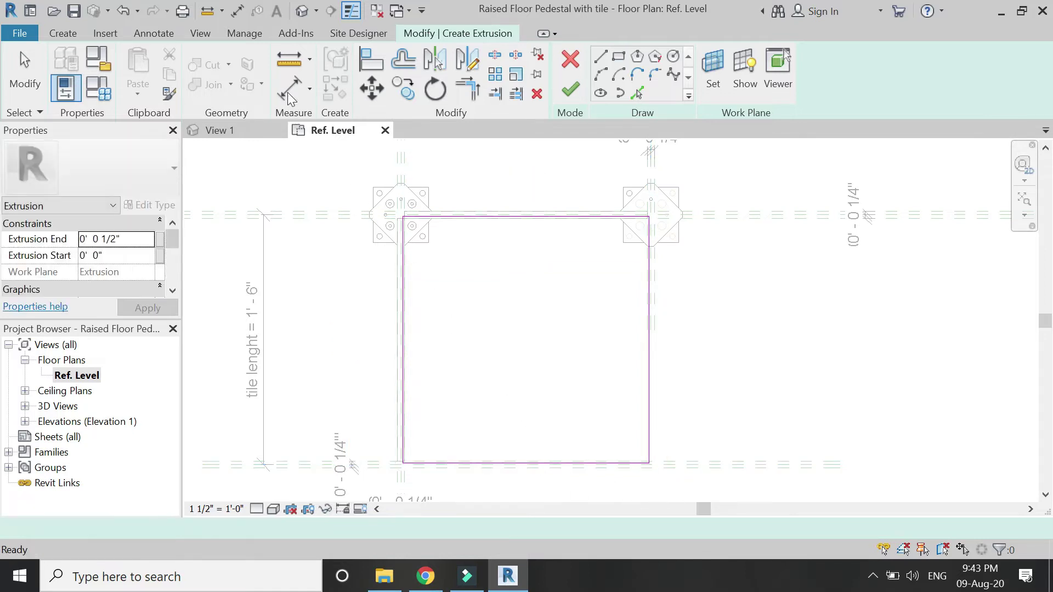
Step: Dimension the tile outline's upper edge to the central horizontal reference plane of the pedestals and lock the dimension
key(d)
key(i)
scroll(415, 224, up, 5)
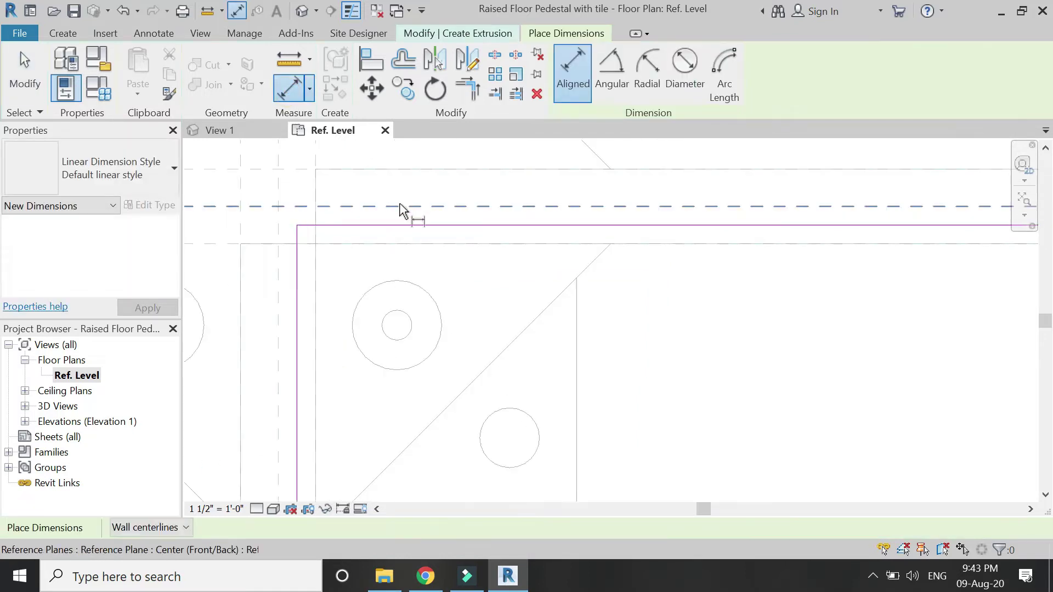
scroll(519, 301, down, 4)
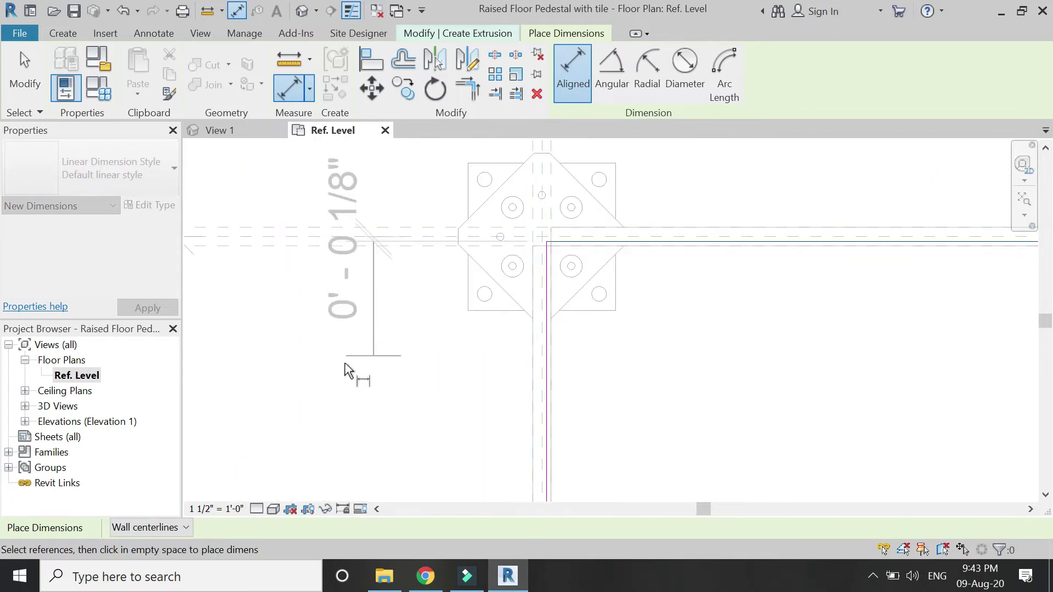
scroll(418, 278, down, 4)
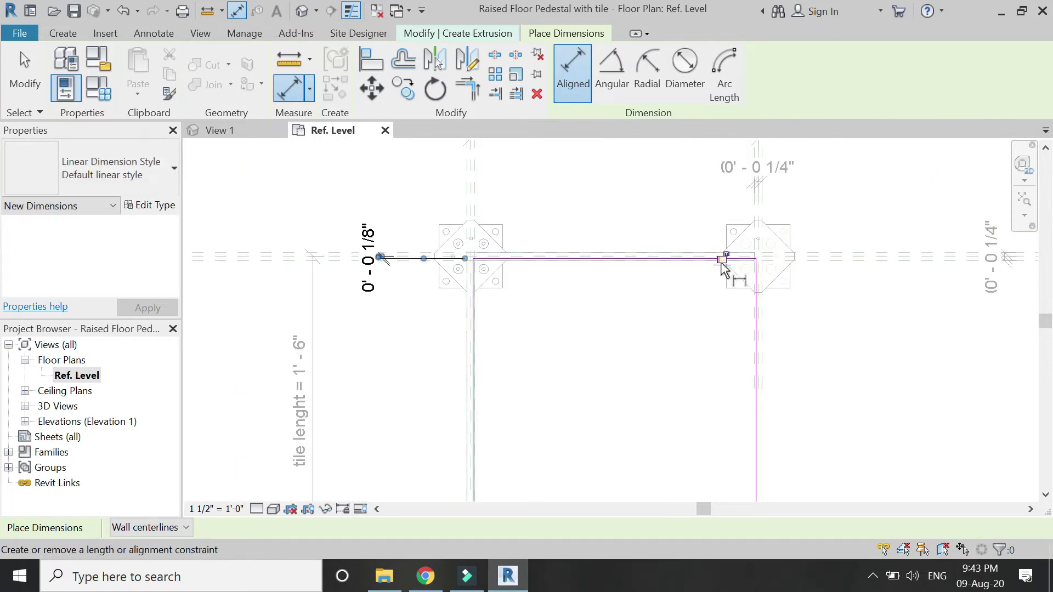
scroll(536, 241, down, 3)
scroll(471, 230, up, 3)
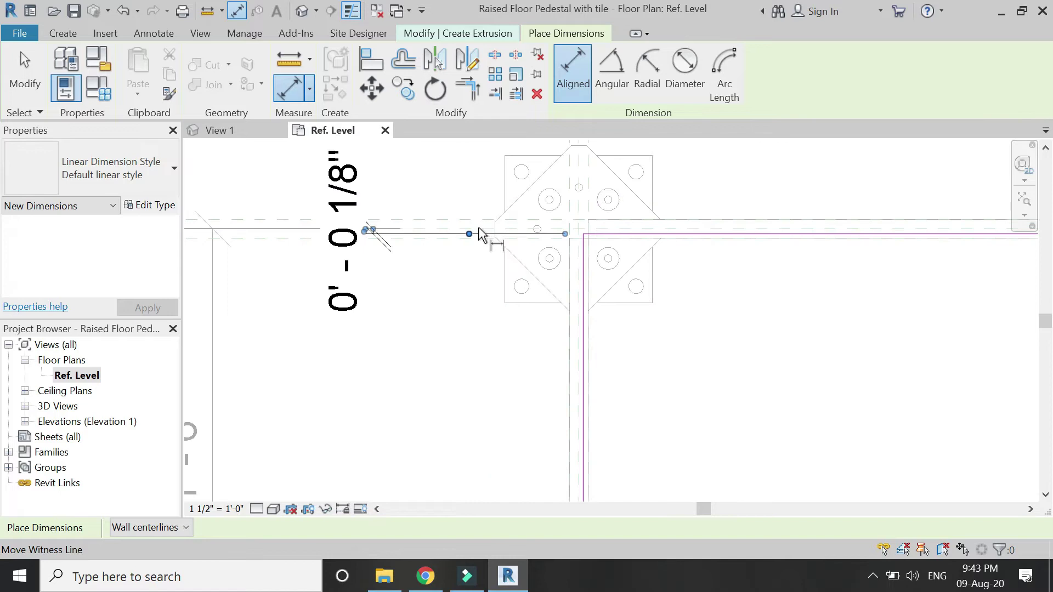
scroll(471, 165, down, 2)
Step: Dimension and lock the tile outline's left and lower edges to their adjacent central reference planes
scroll(500, 462, up, 5)
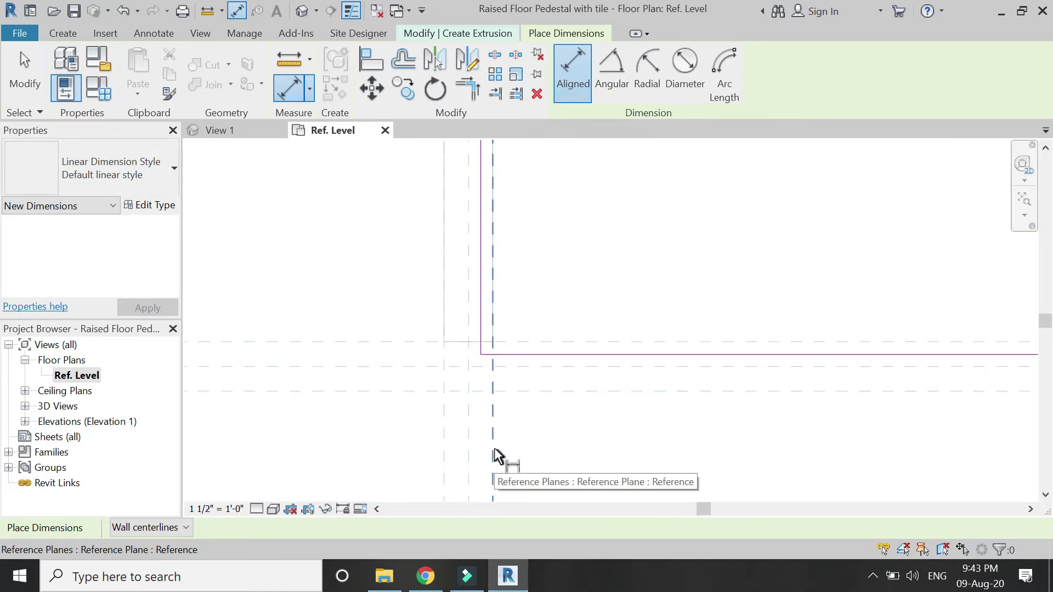
click(481, 300)
scroll(369, 274, down, 5)
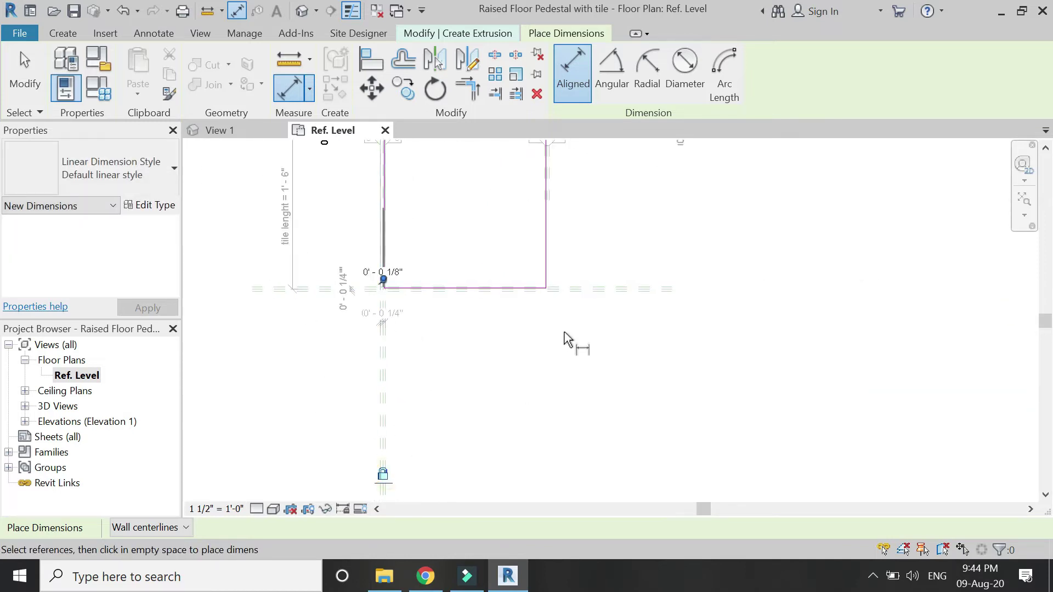
scroll(556, 335, down, 1)
scroll(553, 323, up, 5)
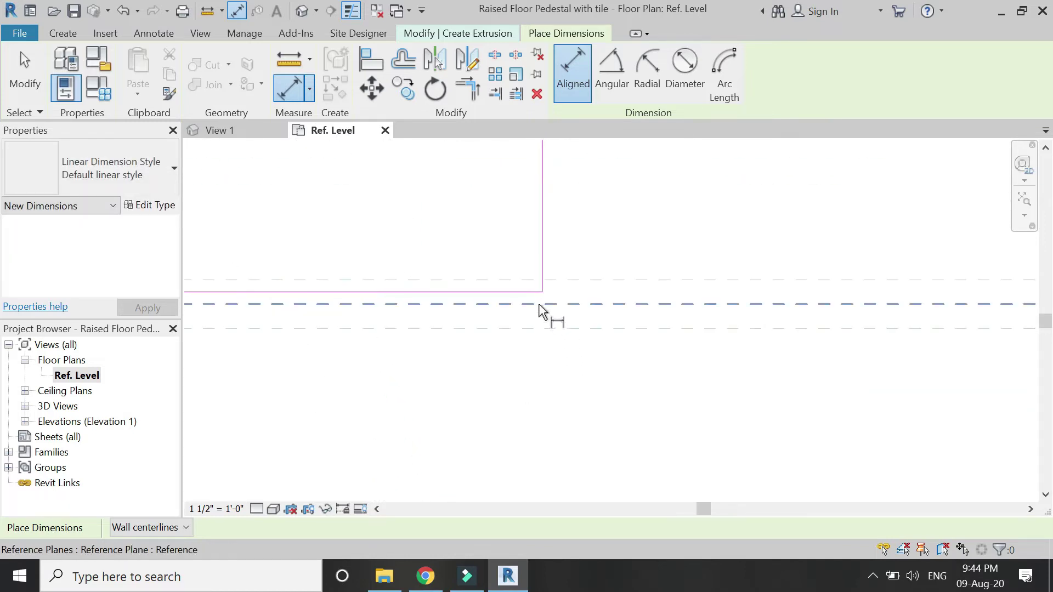
scroll(510, 322, down, 5)
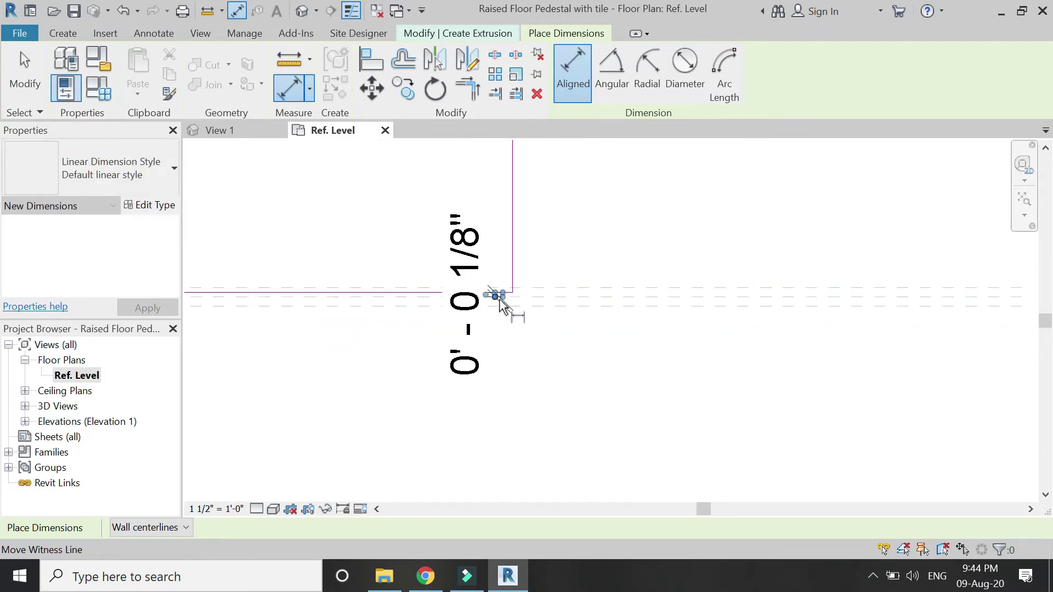
scroll(508, 422, down, 4)
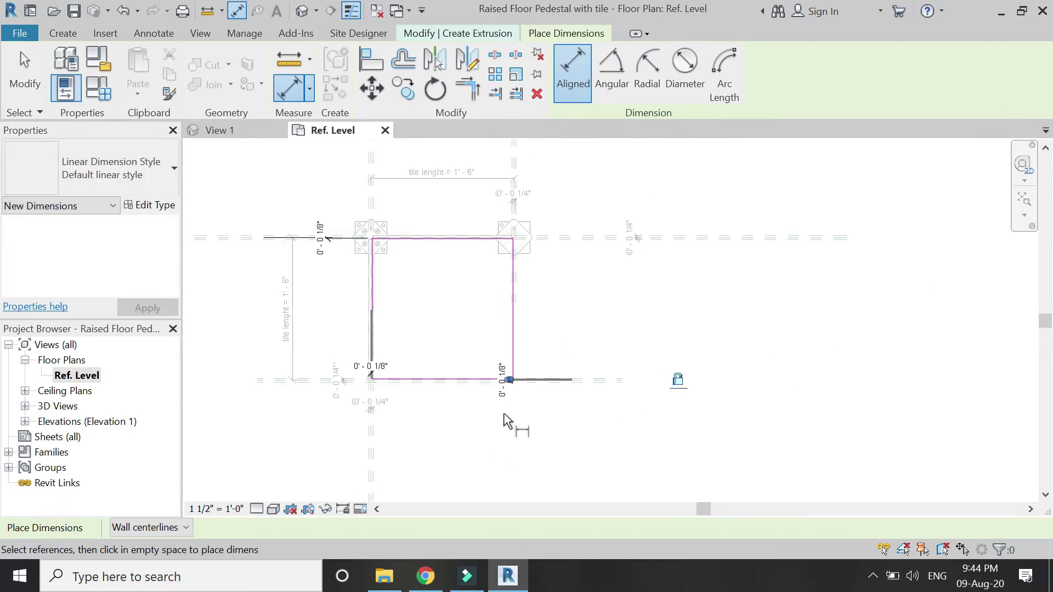
Step: Dimension and lock the tile outline's right edge to the second pedestal's central vertical reference plane
scroll(615, 406, up, 4)
scroll(518, 339, down, 3)
scroll(515, 339, up, 5)
scroll(510, 340, up, 3)
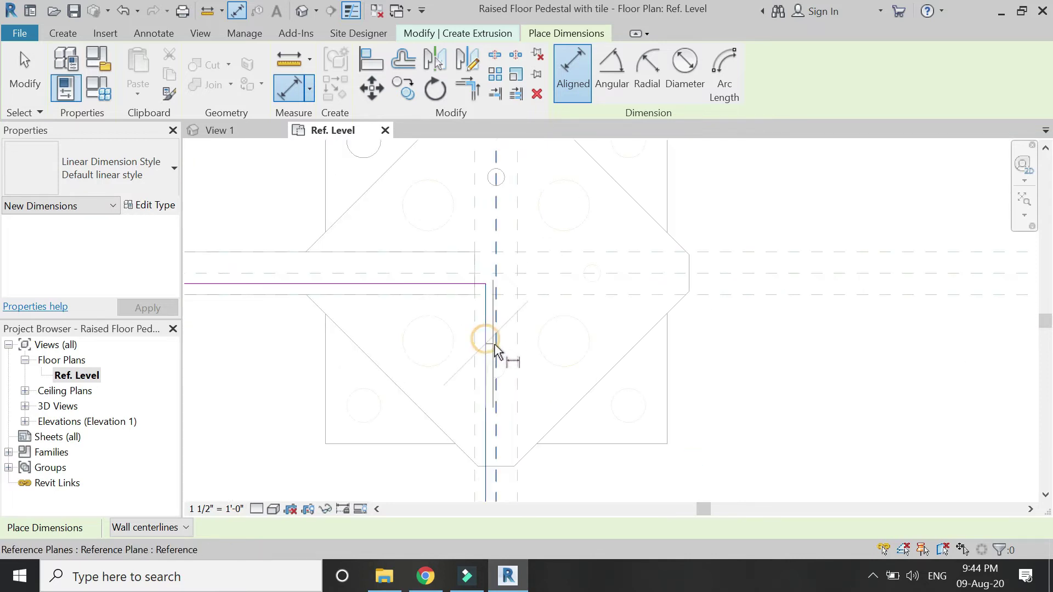
click(496, 349)
scroll(496, 351, down, 5)
click(624, 175)
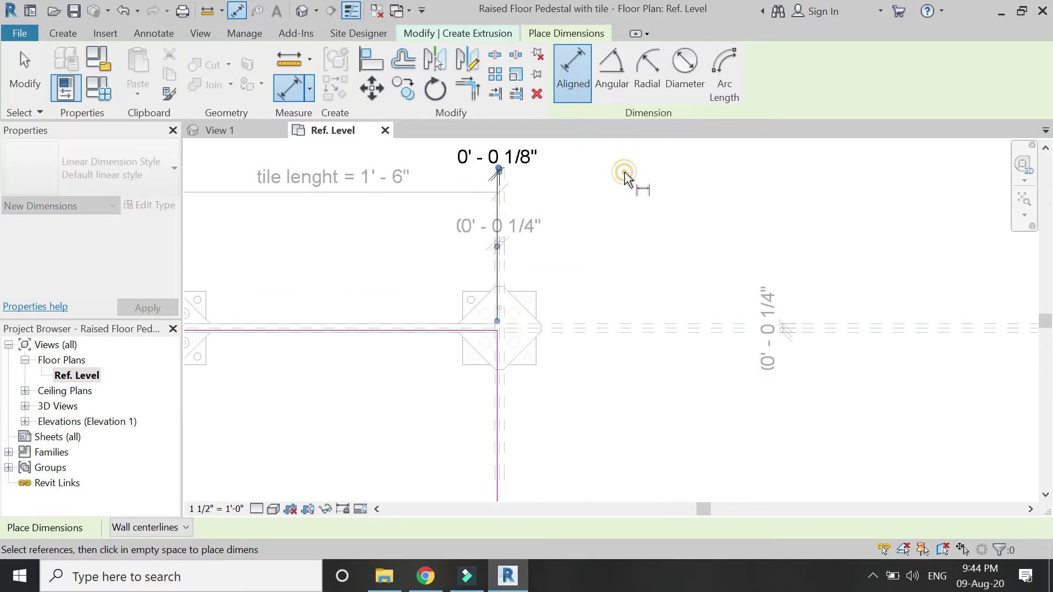
scroll(536, 286, down, 5)
key(Escape)
key(Escape)
Step: Set the tile's extrusion end to 0' 0 1/4" and finish the extrusion
click(132, 239)
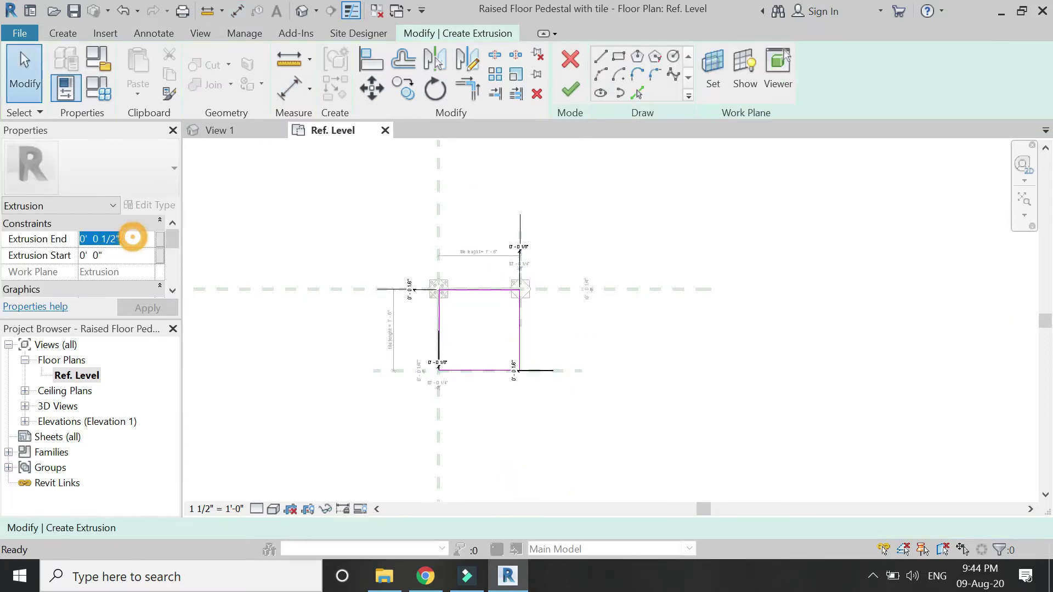
text(1/)
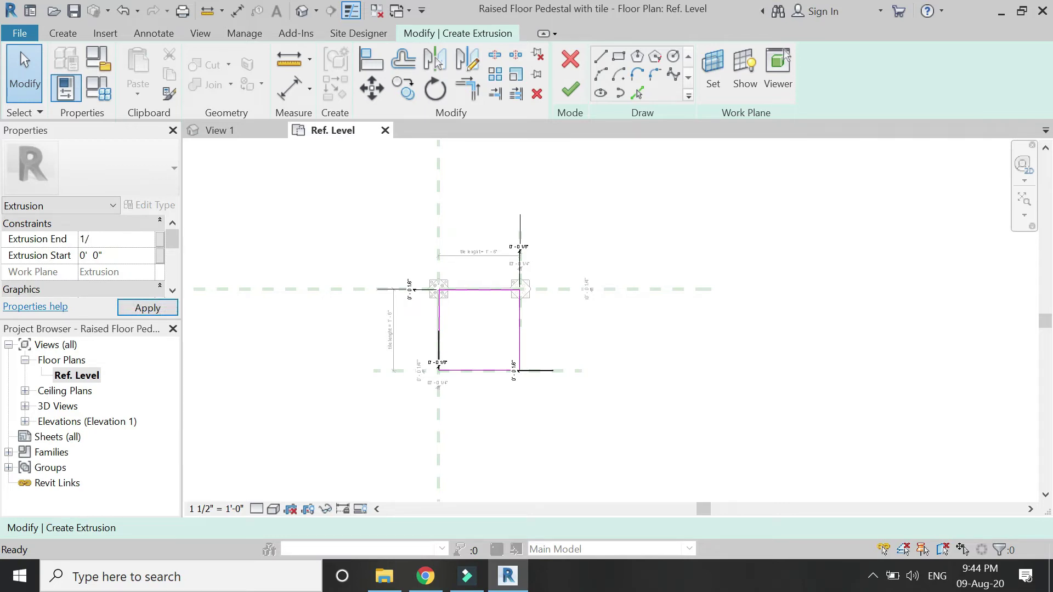
key(Return)
key(Return)
click(570, 89)
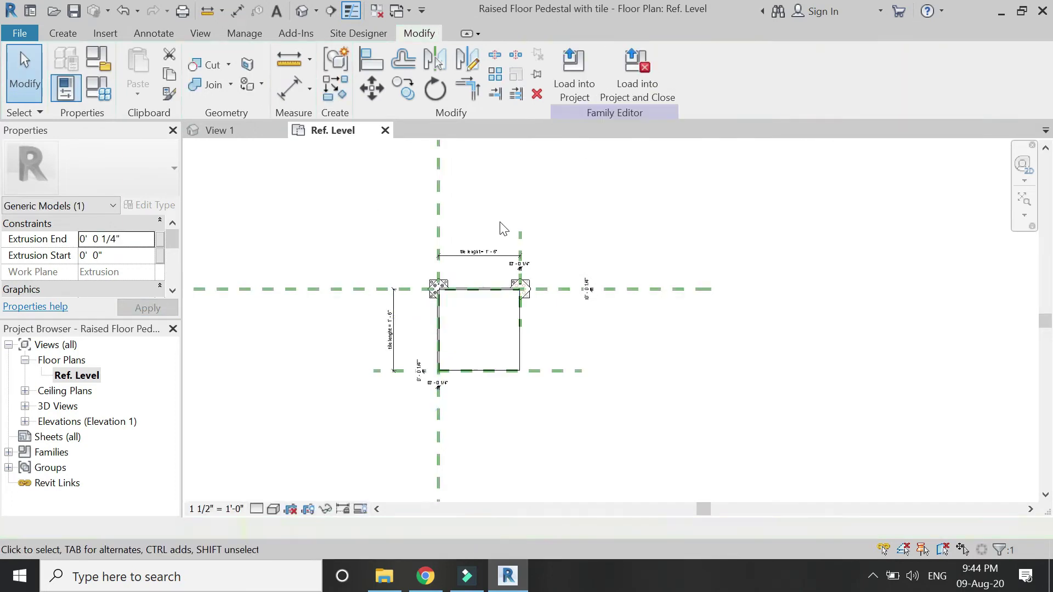
click(504, 228)
Step: In the 3D view, delete the copied second pedestal at the far end of the horizontal beam
scroll(470, 313, up, 5)
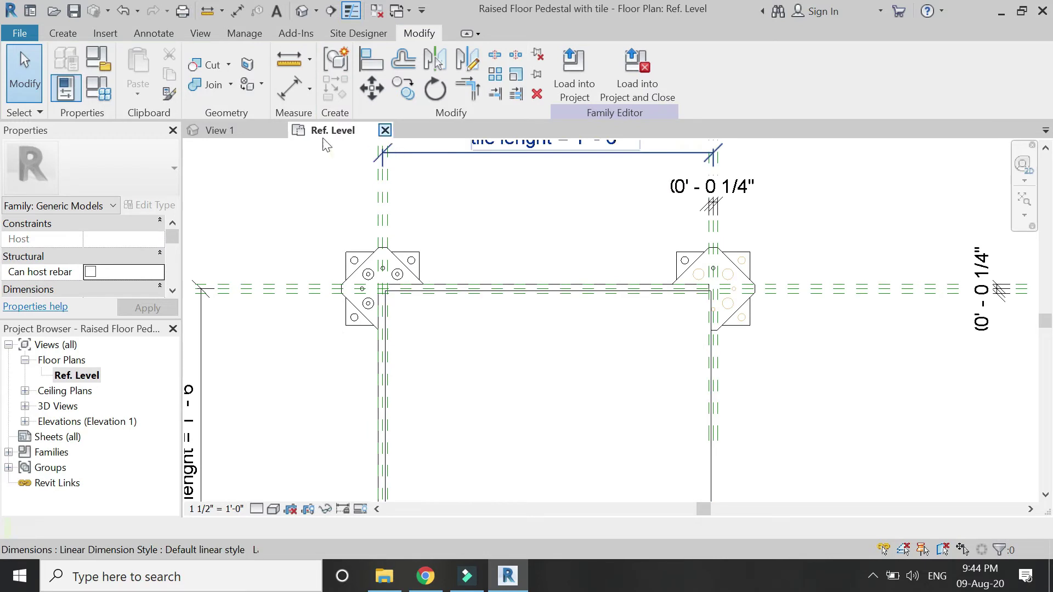
click(301, 10)
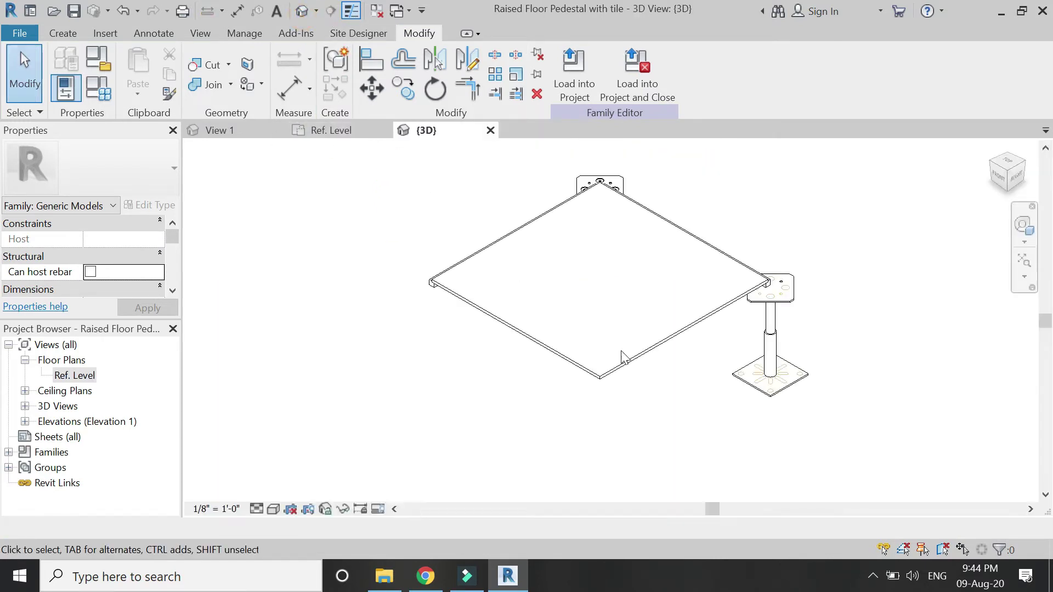
scroll(839, 373, up, 2)
drag(817, 430, 747, 280)
key(Delete)
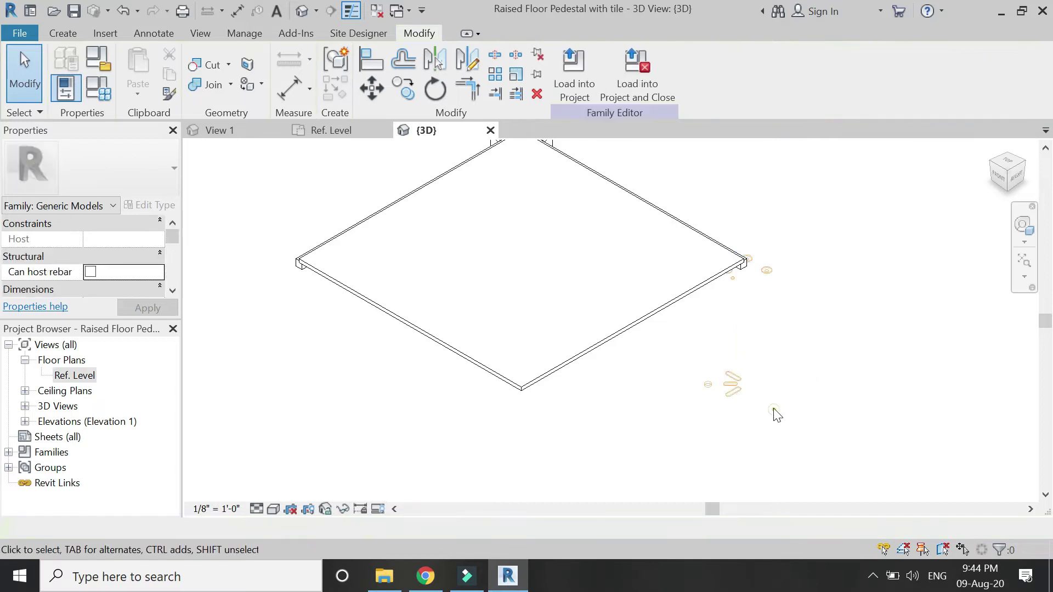
Step: Delete the leftover void extrusions of the removed pedestal, keeping the tile and the beam
scroll(775, 288, up, 3)
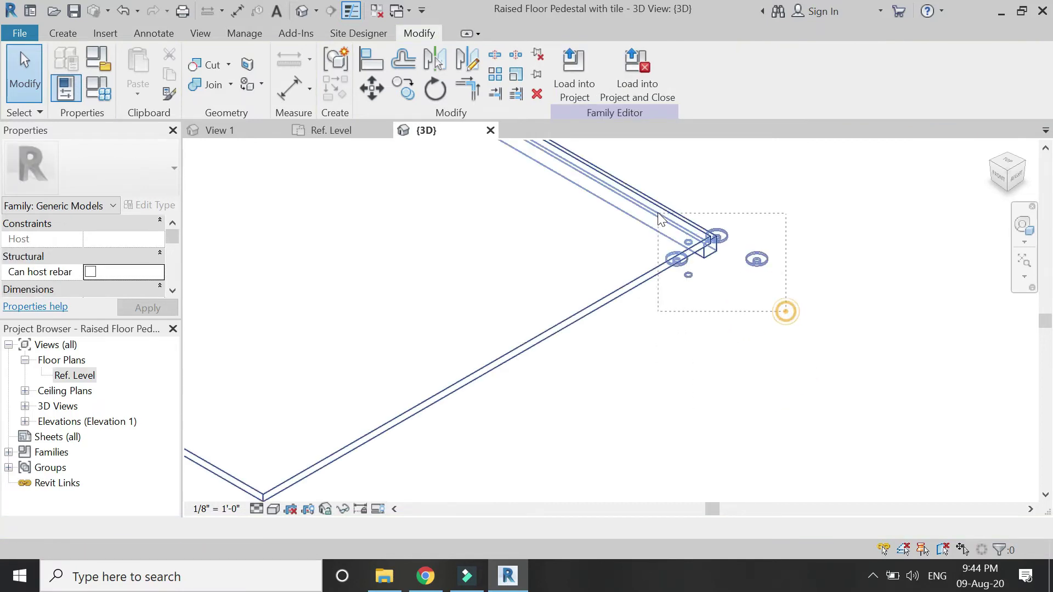
drag(659, 218, 658, 217)
scroll(658, 217, down, 3)
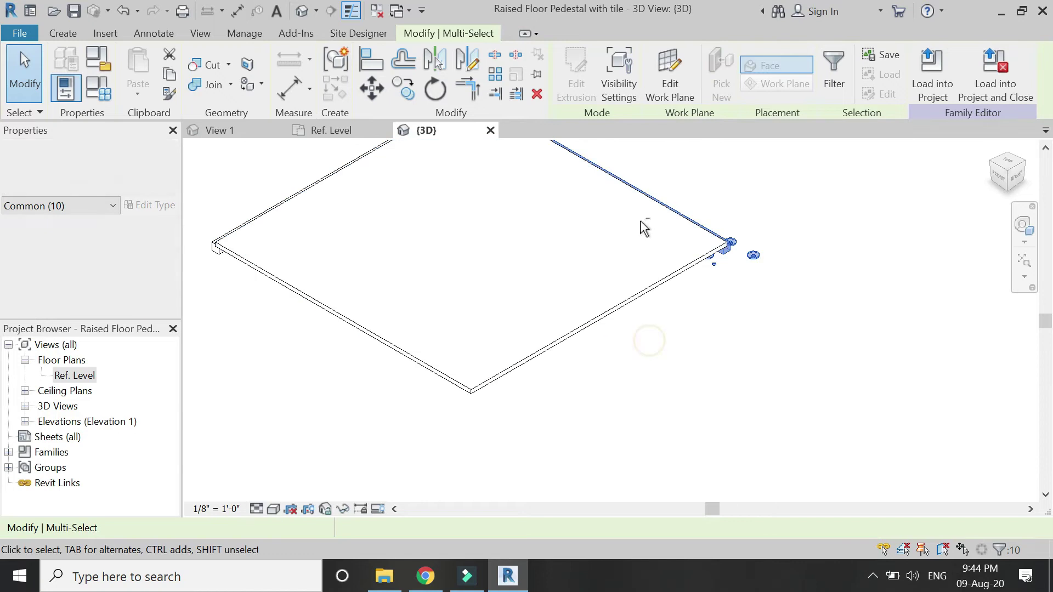
click(606, 223)
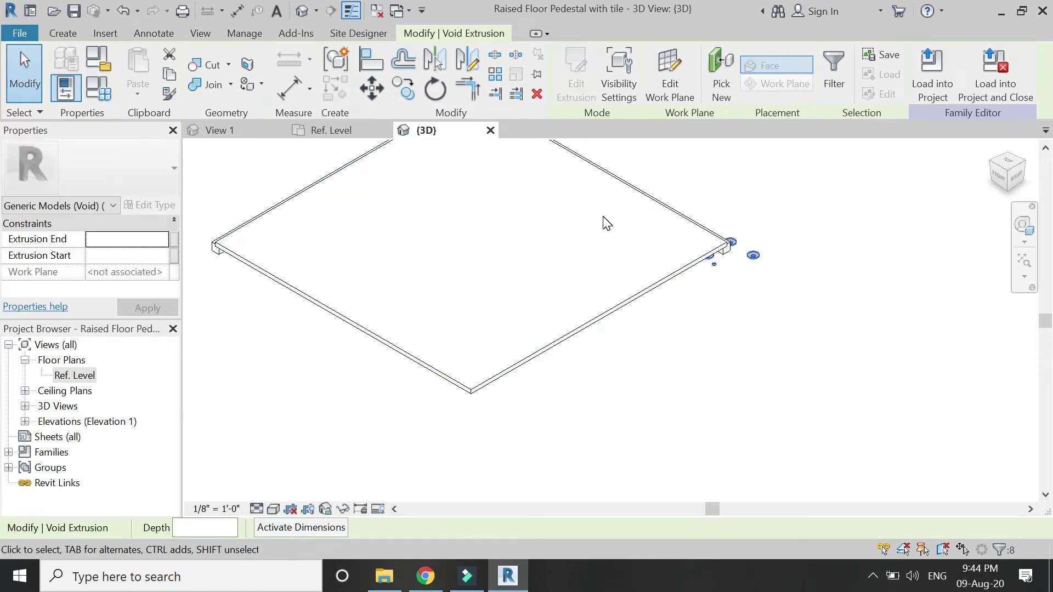
click(675, 348)
scroll(674, 379, down, 2)
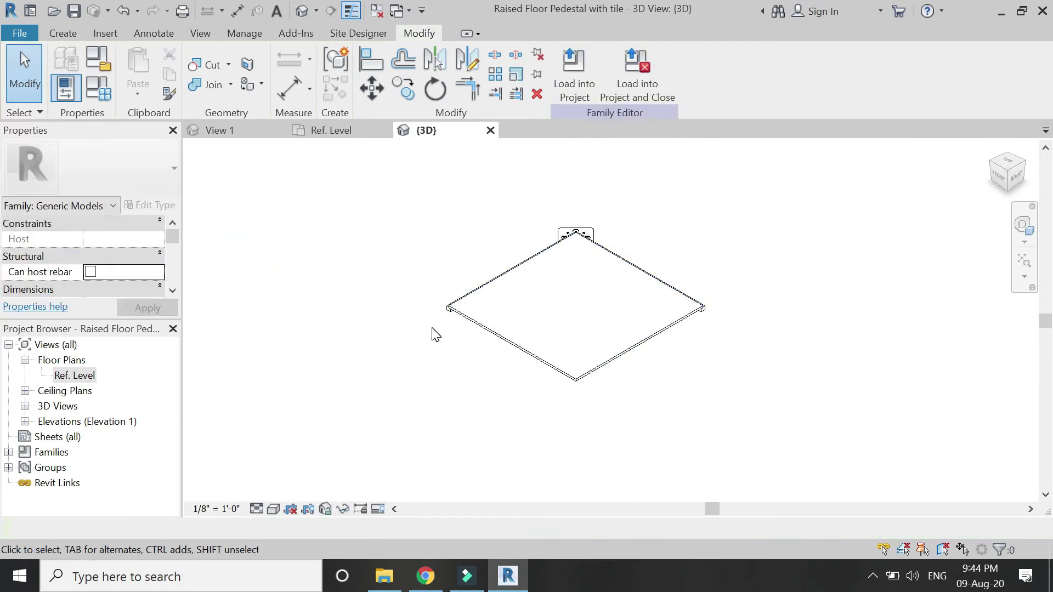
Step: Set the family's tile lenght parameter to 2' 0" and apply it to the 3D model
scroll(433, 337, up, 4)
scroll(417, 345, down, 2)
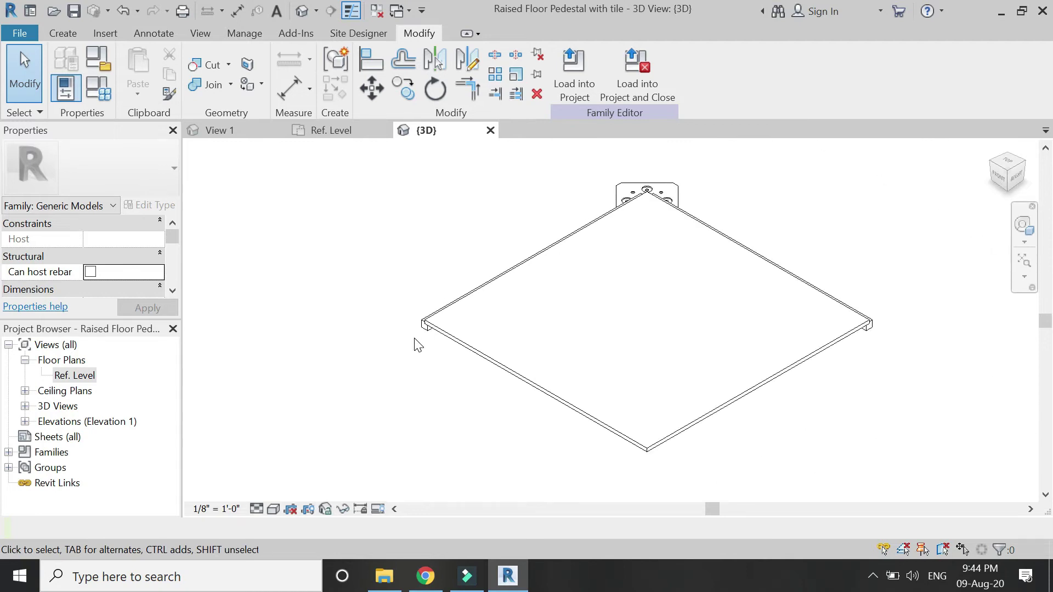
click(1023, 225)
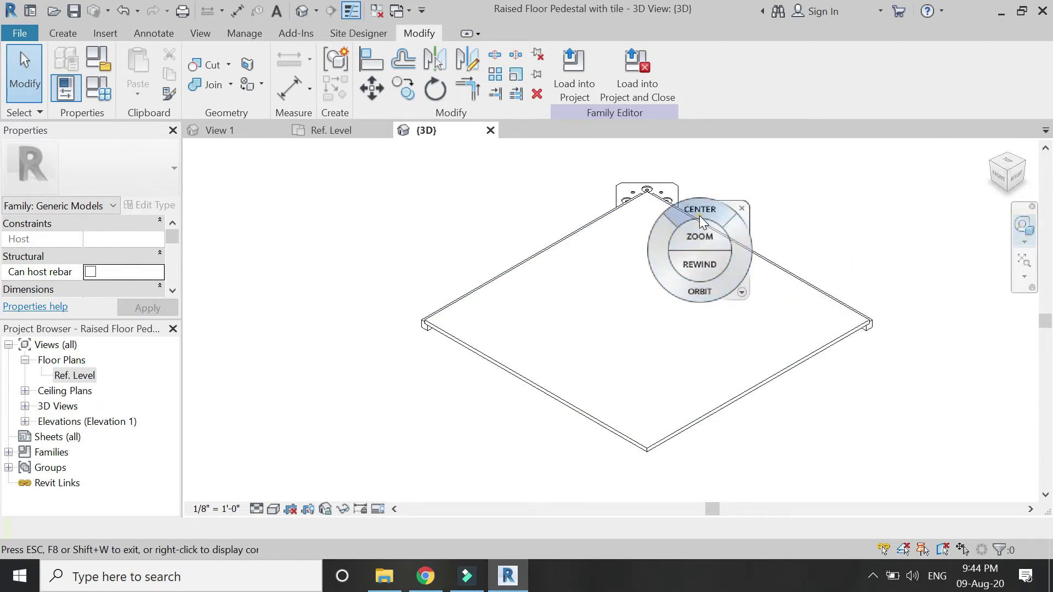
drag(566, 263, 647, 253)
drag(566, 341, 799, 329)
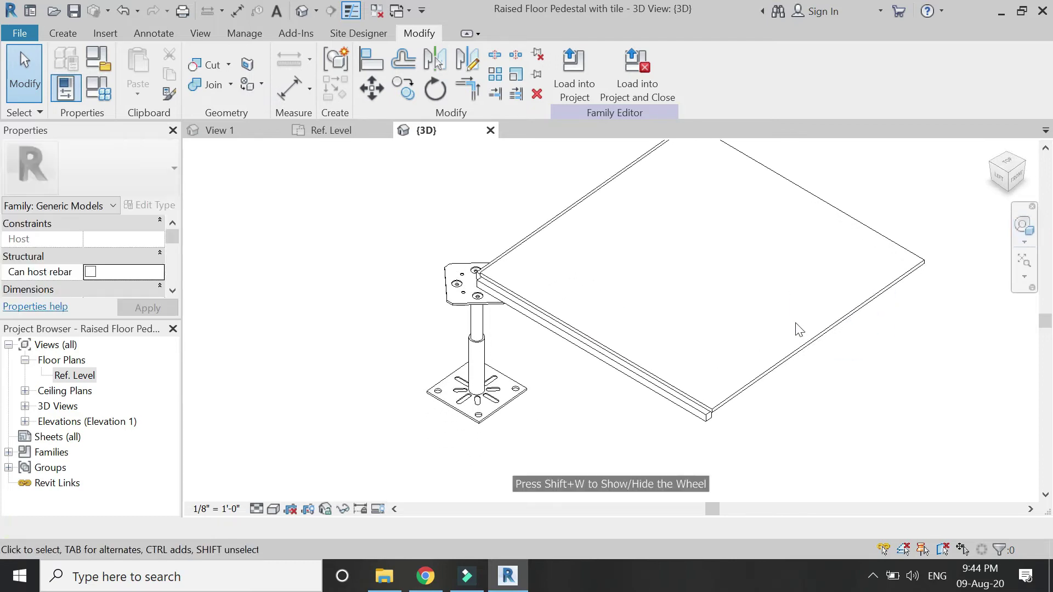
scroll(799, 329, down, 3)
click(98, 88)
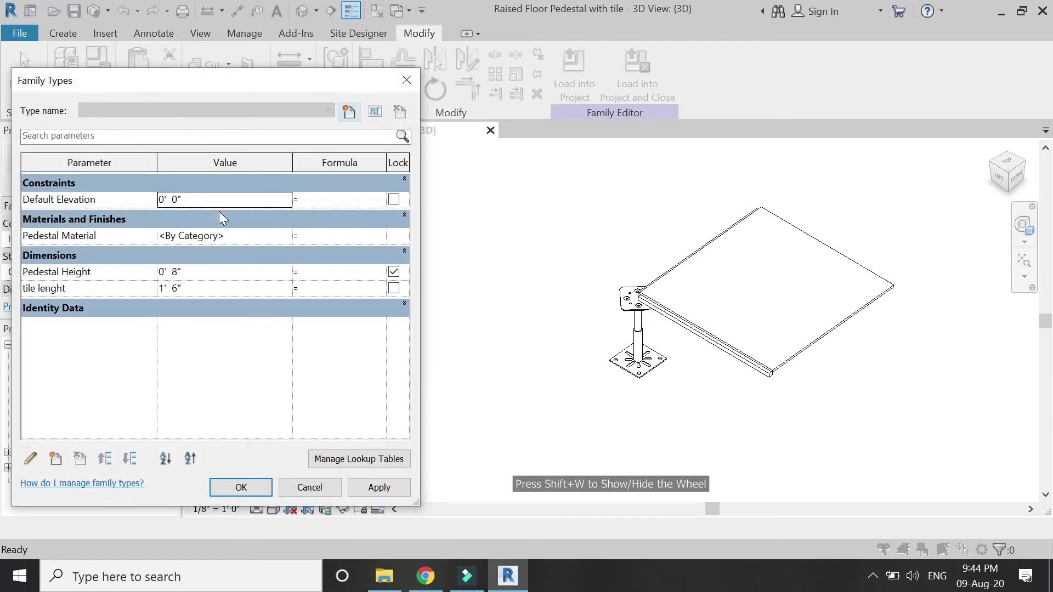
click(218, 294)
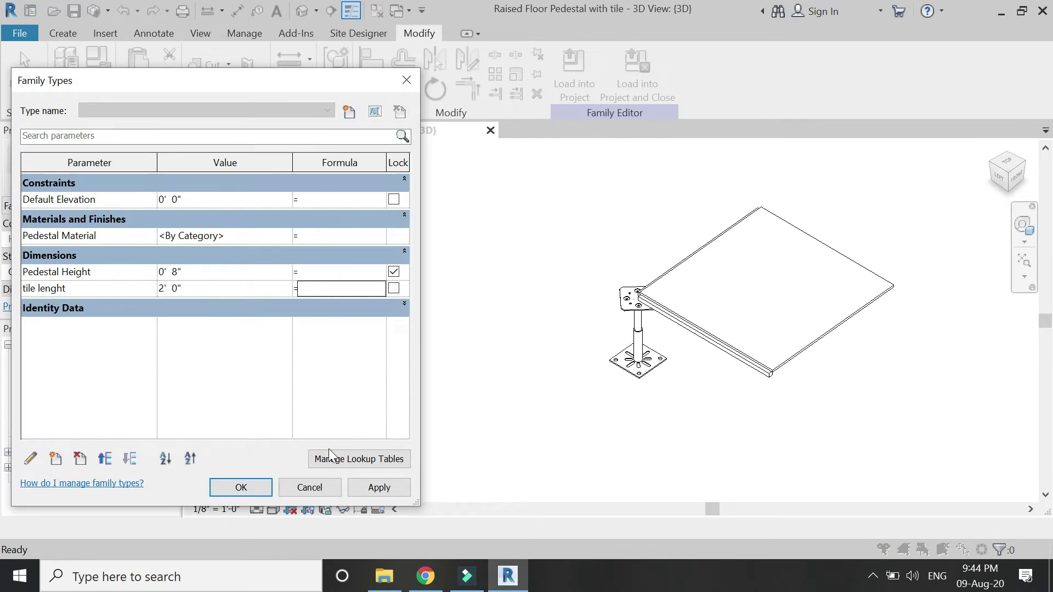
click(363, 484)
Step: Set the Pedestal Height parameter to 1' 0", apply it, and accept the family types
click(191, 271)
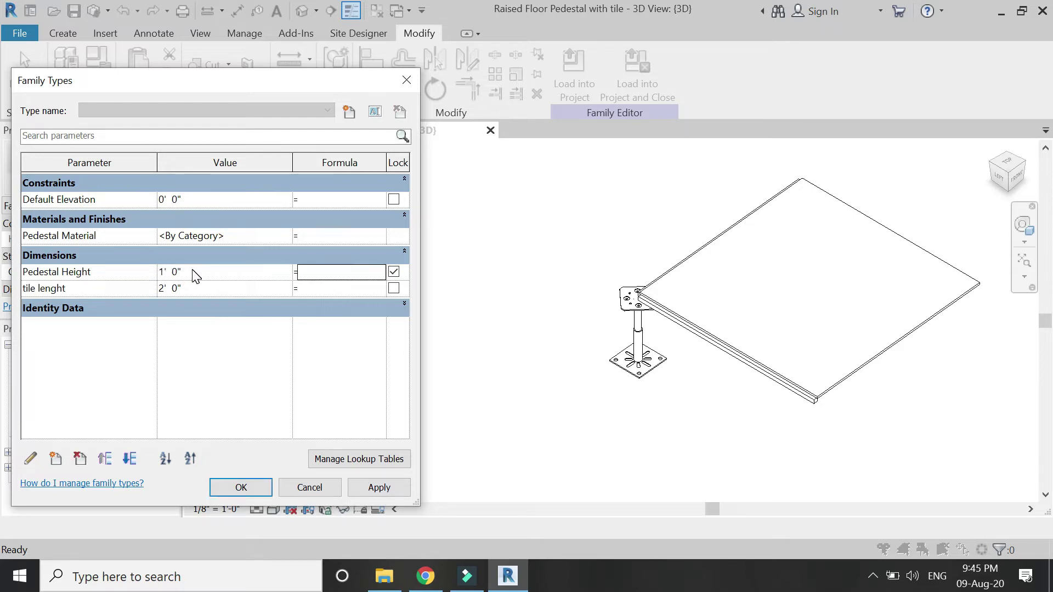
click(383, 489)
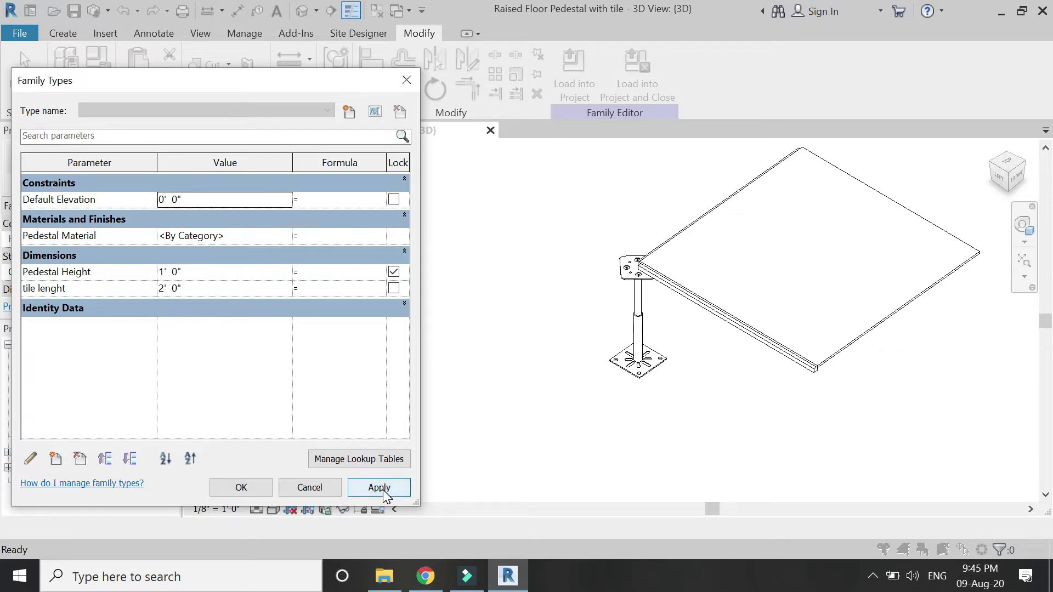
click(241, 487)
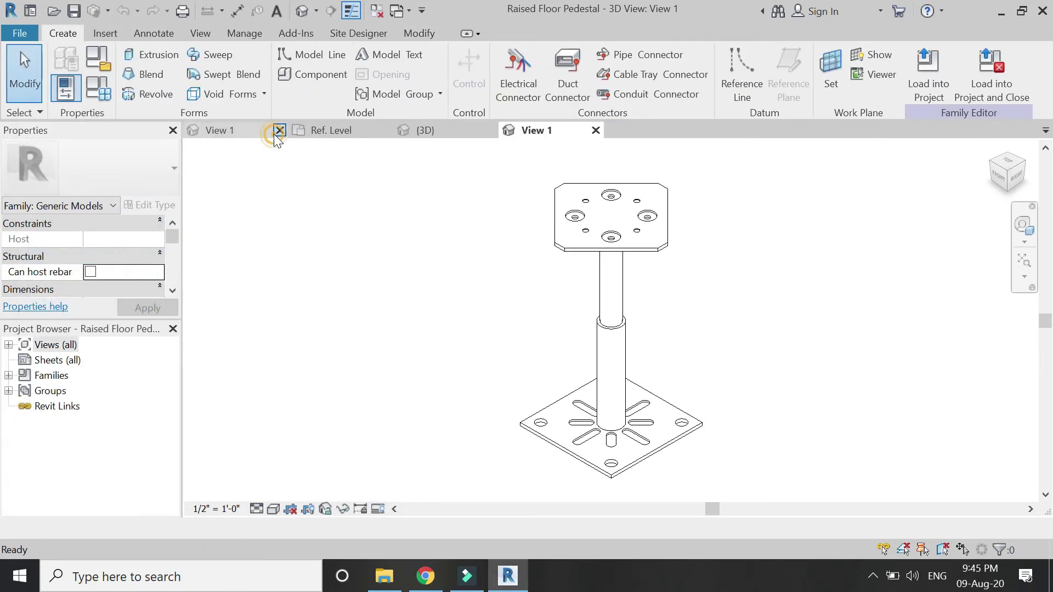
Step: Close the tile family's View 1 and Ref. Level views and create a new project from the Architectural Template
click(276, 130)
click(276, 130)
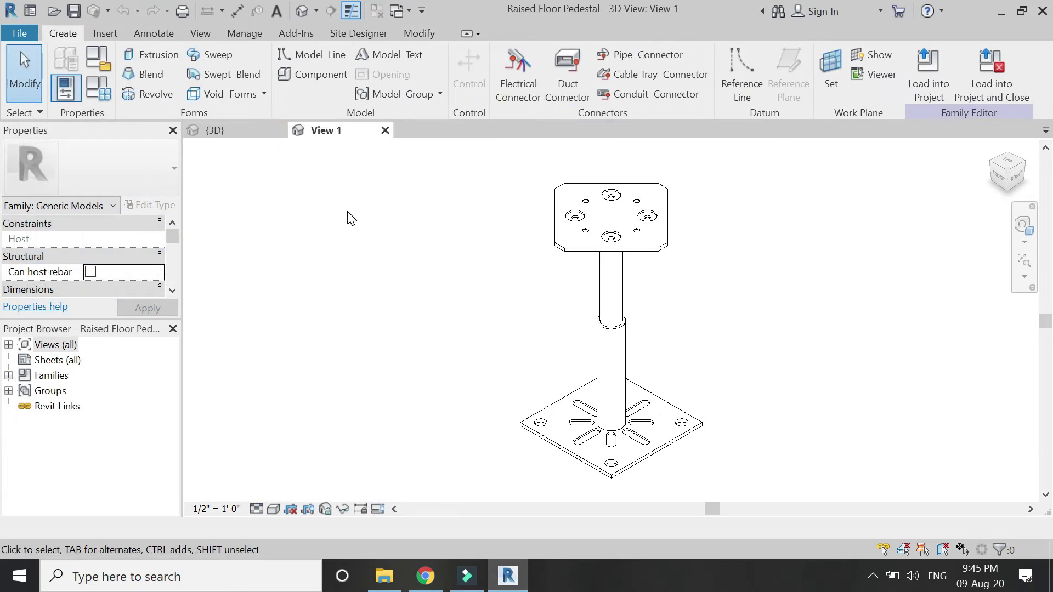
click(20, 34)
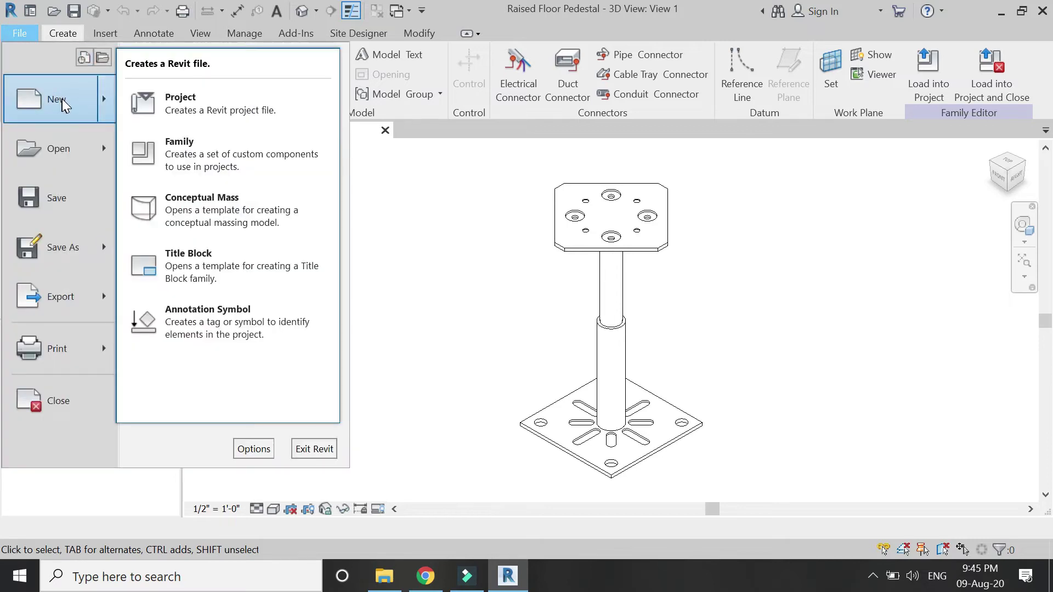
click(65, 105)
click(468, 253)
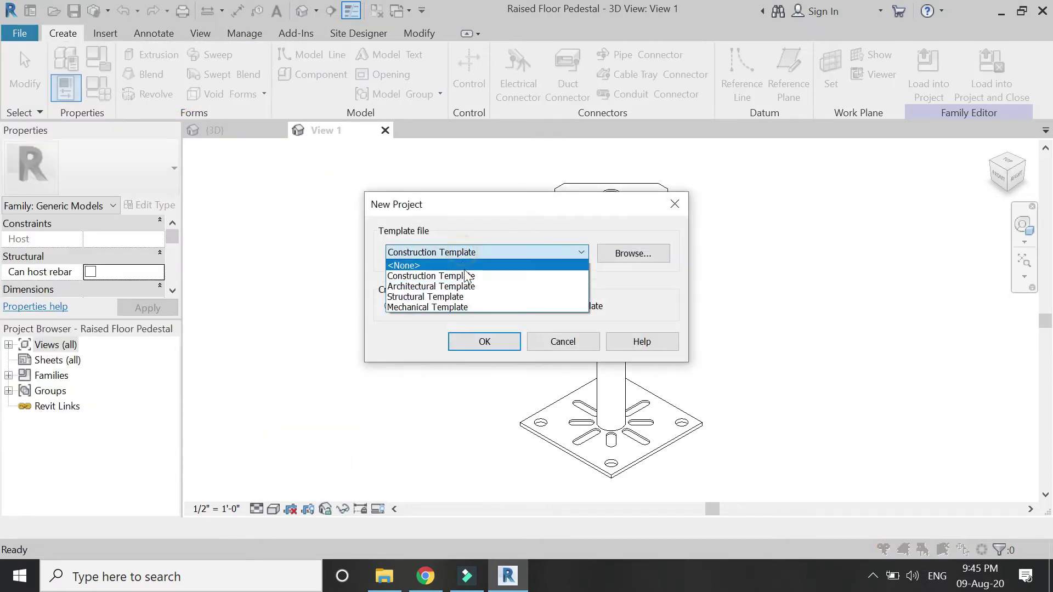
click(462, 287)
click(482, 343)
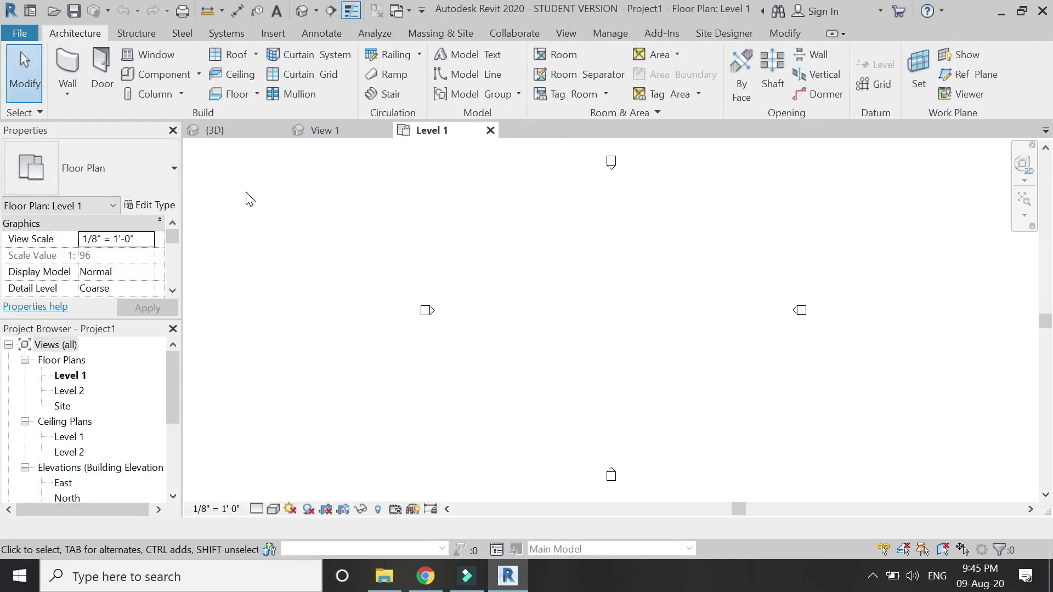
Step: Create a rectangular Generic - 12" floor about 28' wide between the elevation markers on Level 1
click(234, 94)
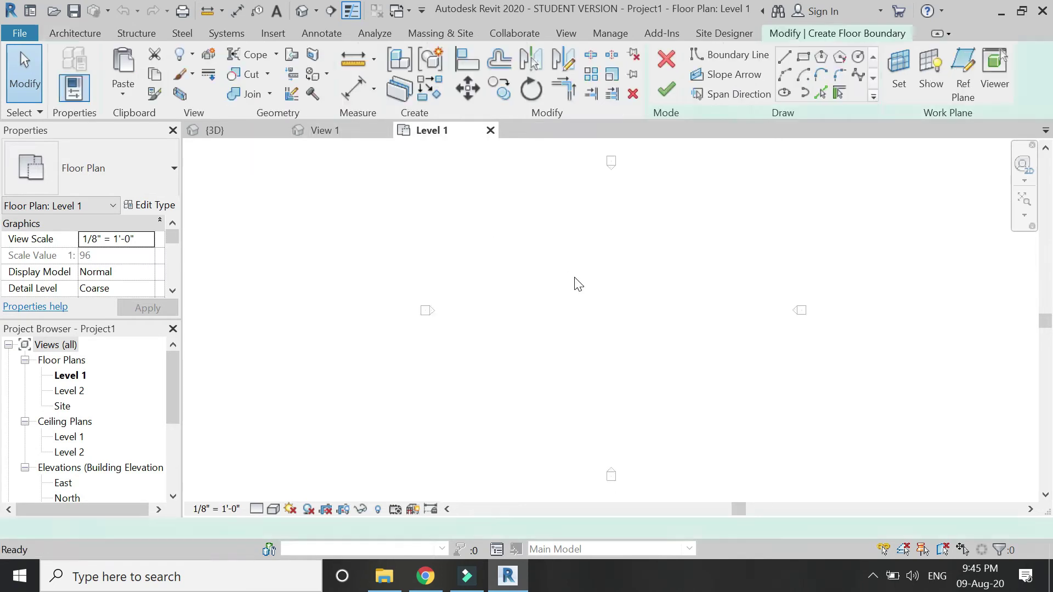
click(558, 293)
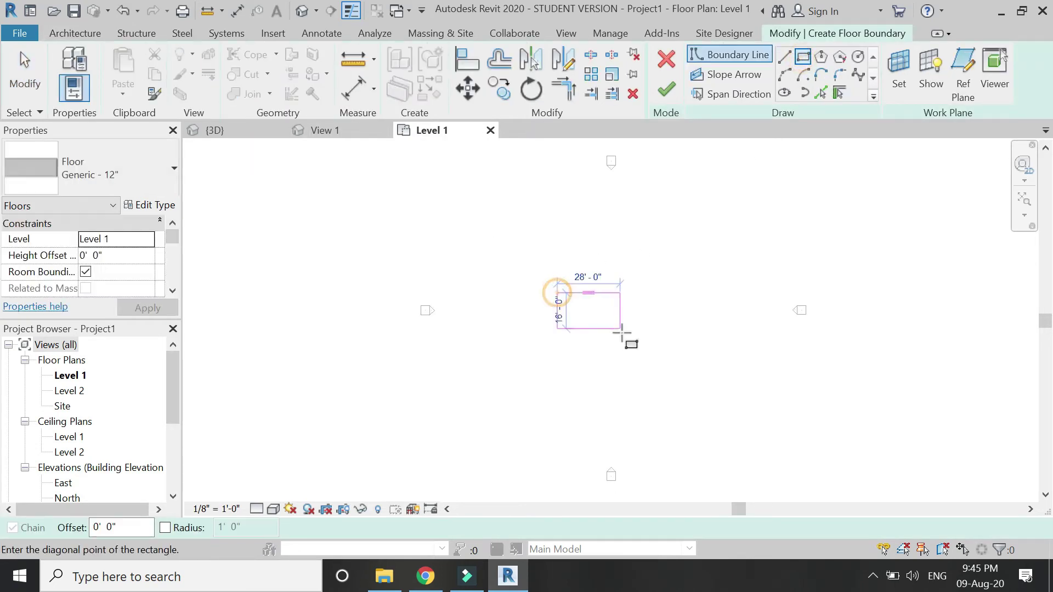
click(620, 337)
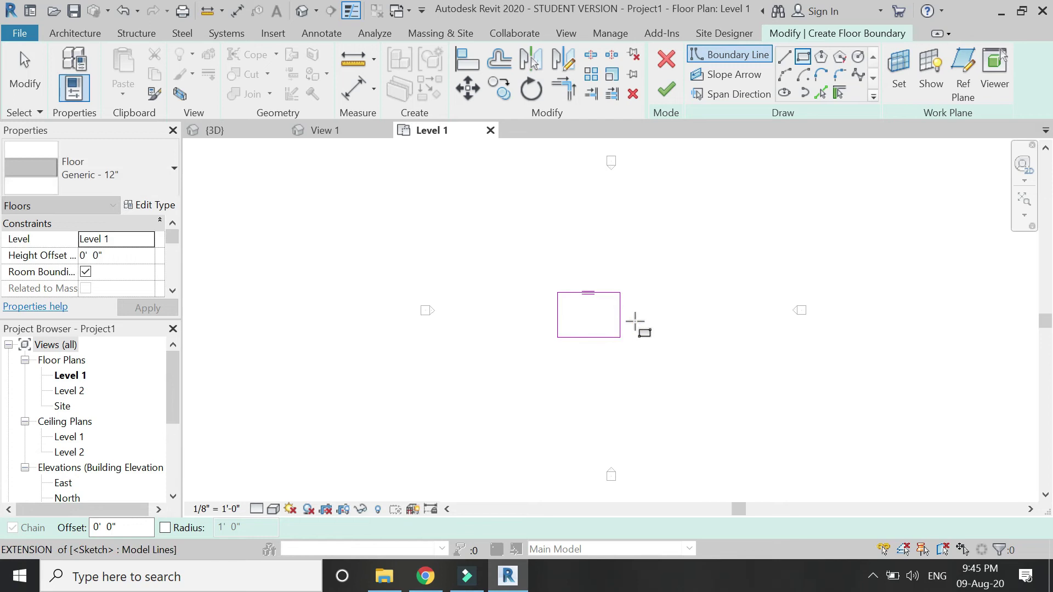
key(Escape)
scroll(627, 313, up, 3)
click(666, 89)
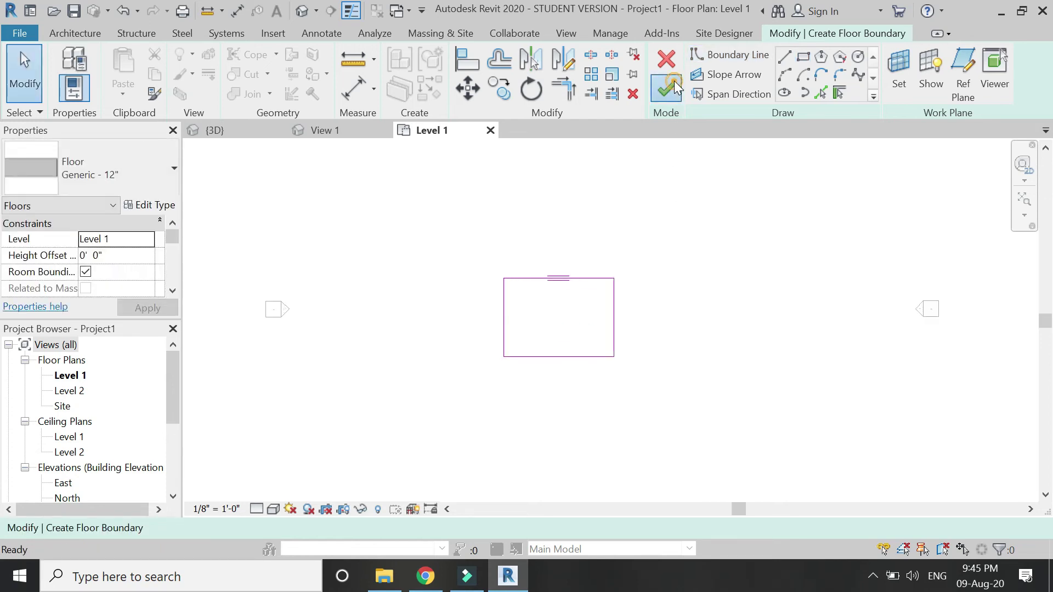
click(611, 246)
Step: Examine the new floor in the default 3D view and in the North elevation
click(329, 11)
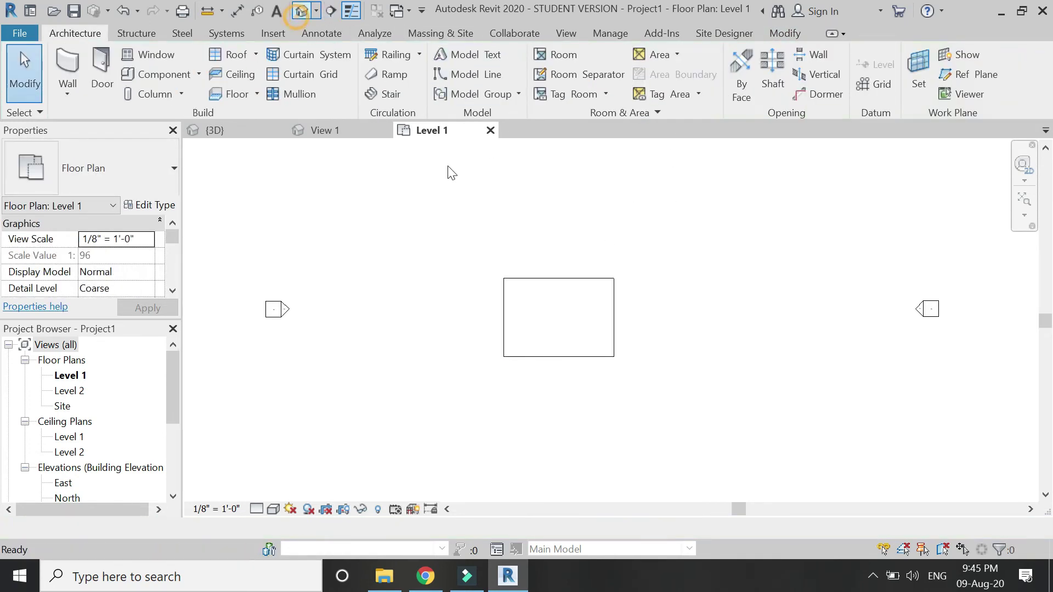
scroll(88, 427, down, 2)
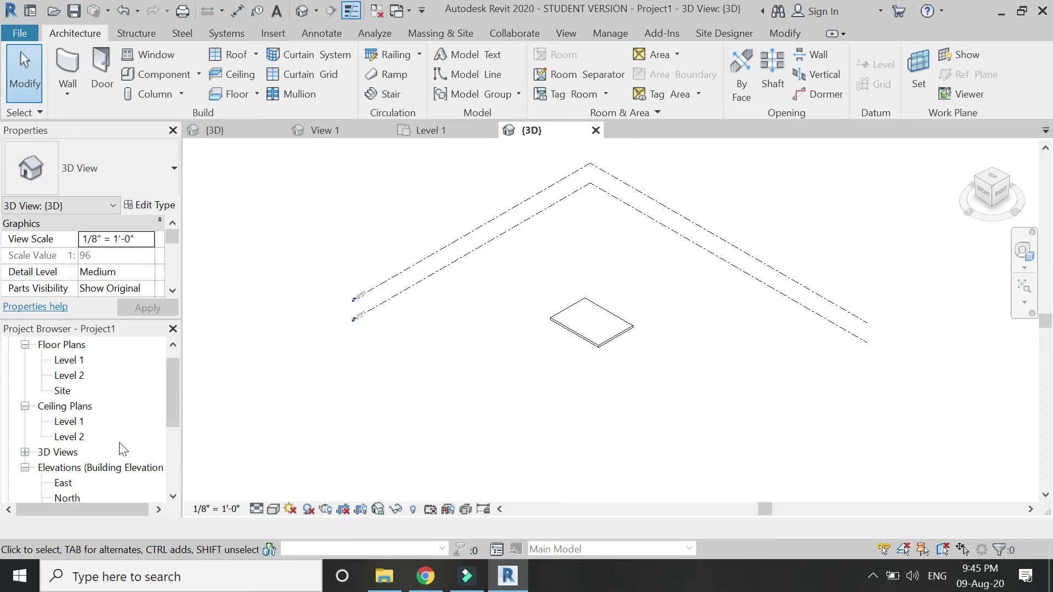
double_click(68, 452)
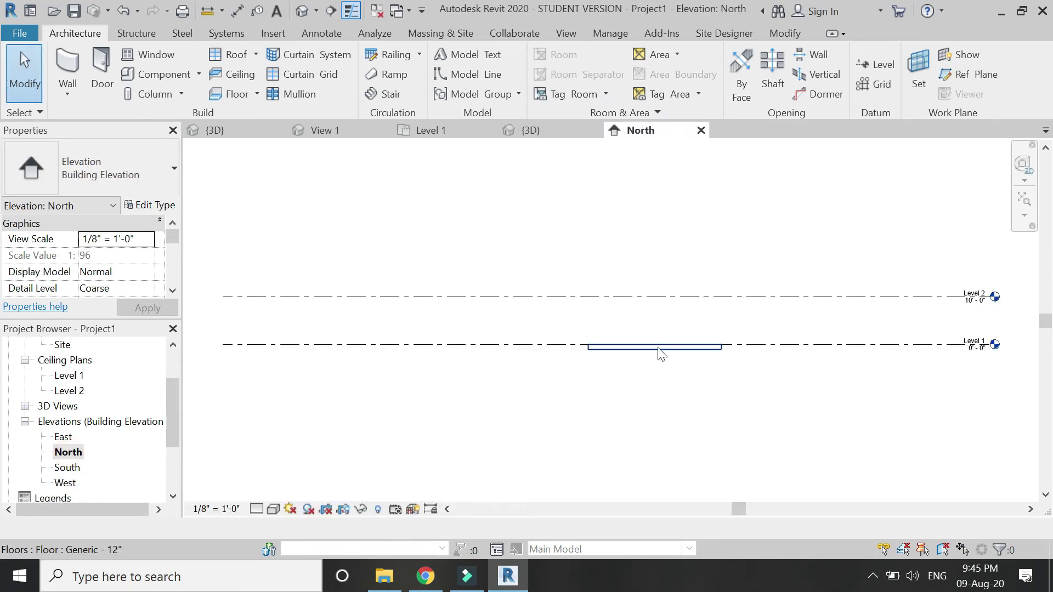
Step: Place a Raised Floor Pedestal with tile instance at the floor's upper-left corner in the Level 1 plan
click(439, 135)
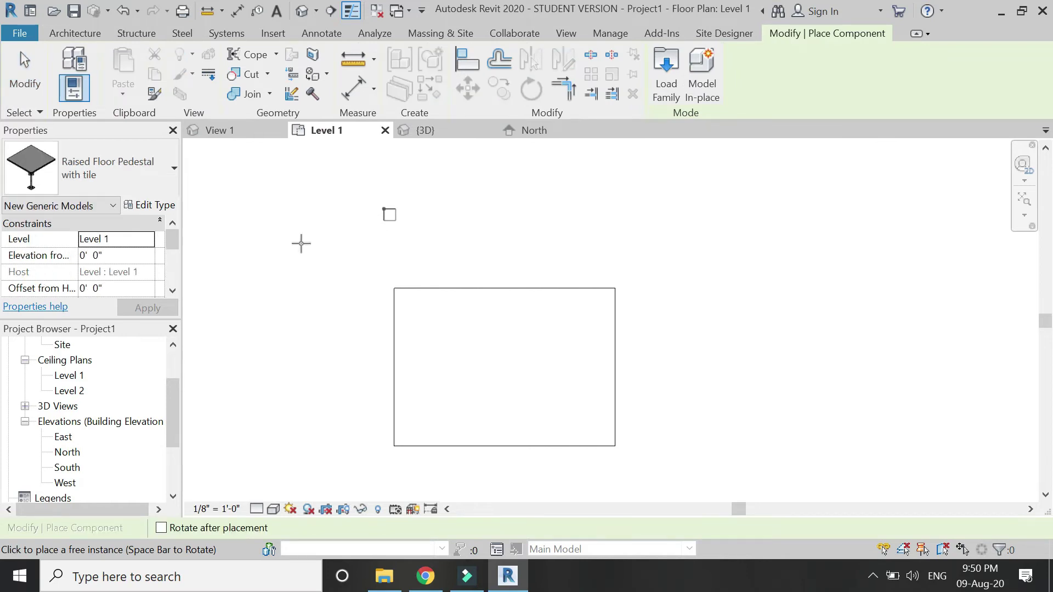
scroll(393, 296, down, 2)
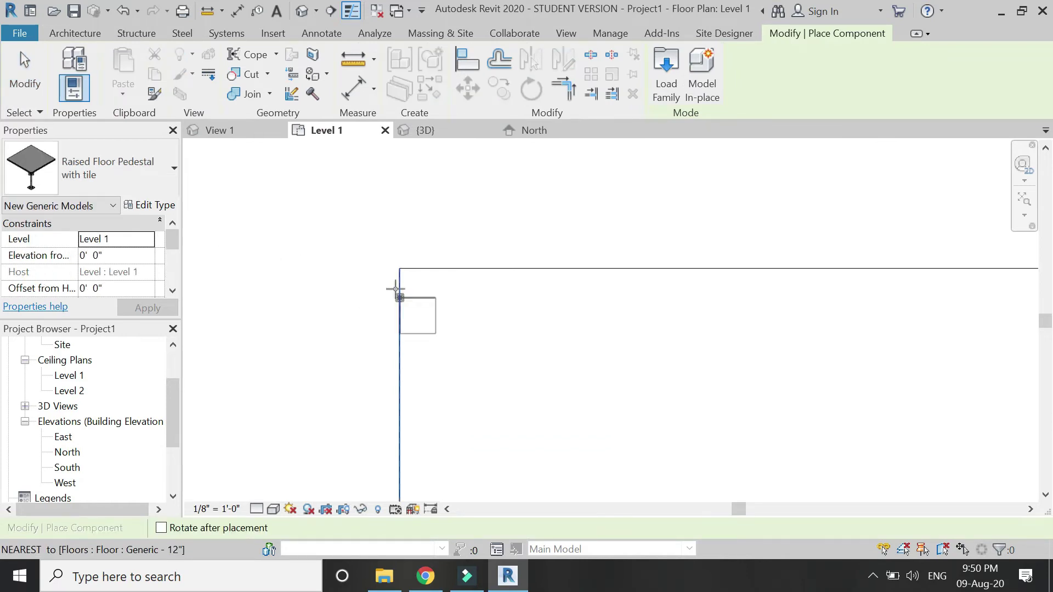
click(404, 205)
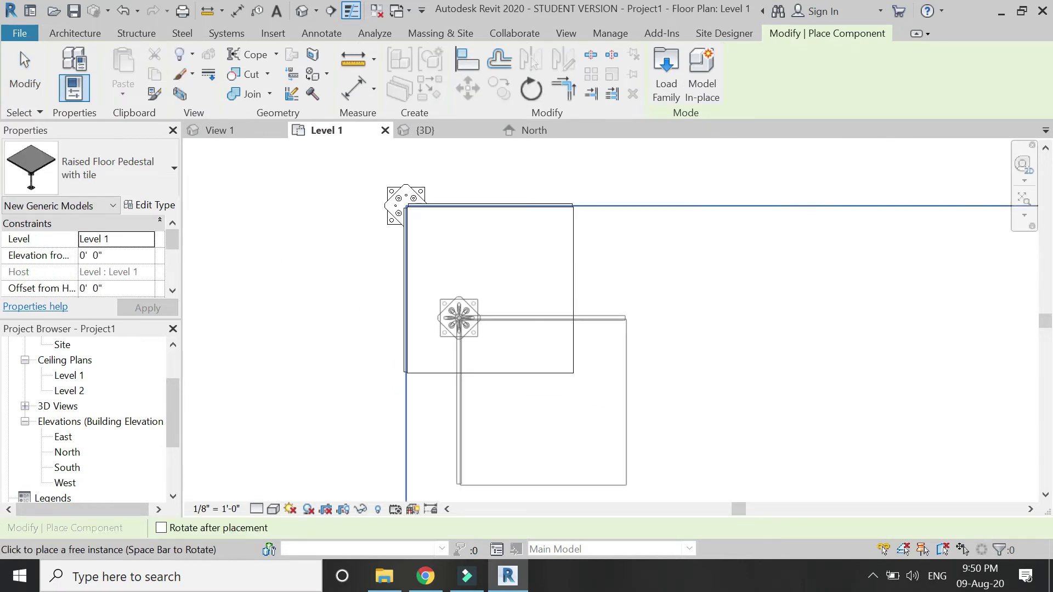
key(Escape)
Step: Set the placed pedestal type's Pedestal Height to 0' 8" and accept the type properties
click(393, 205)
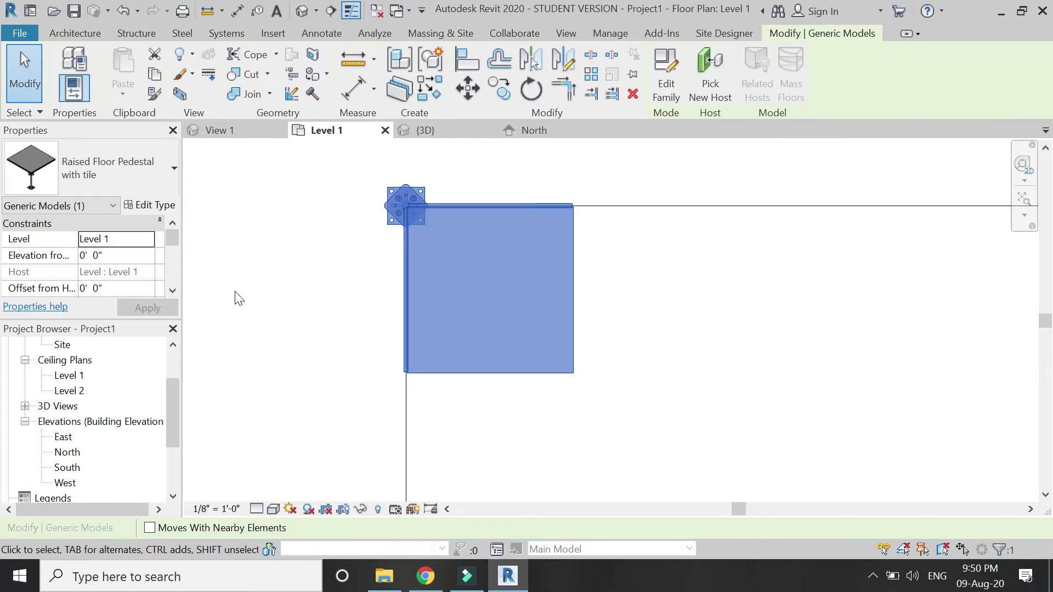
click(153, 205)
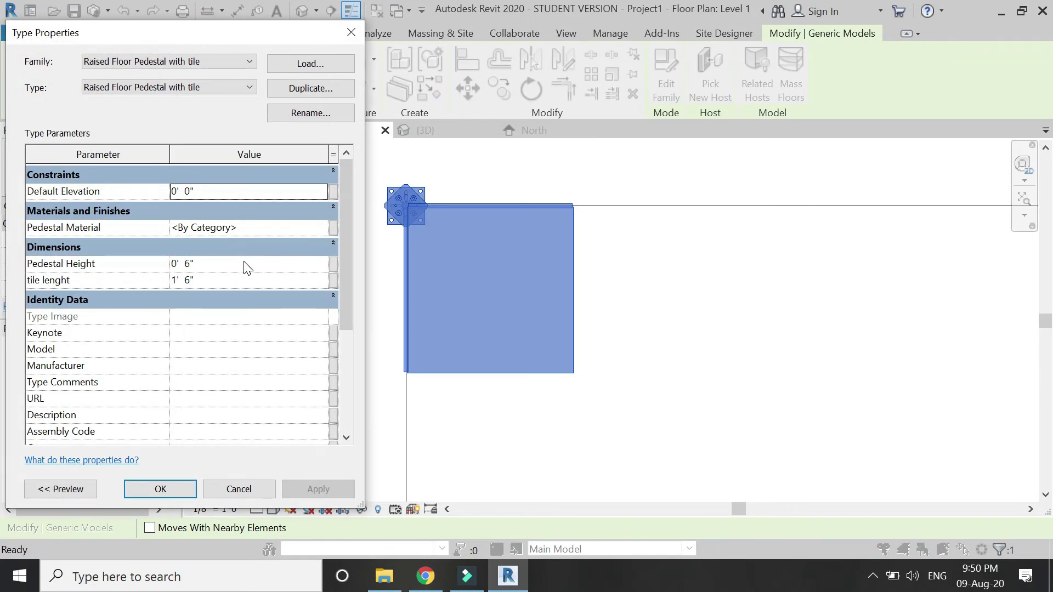
click(206, 265)
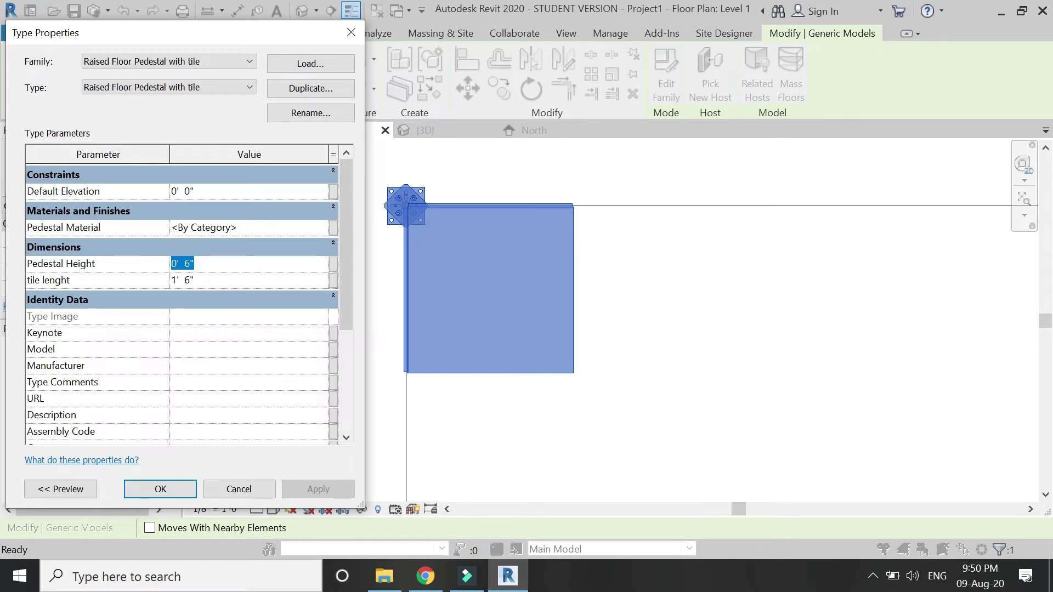
text(8")
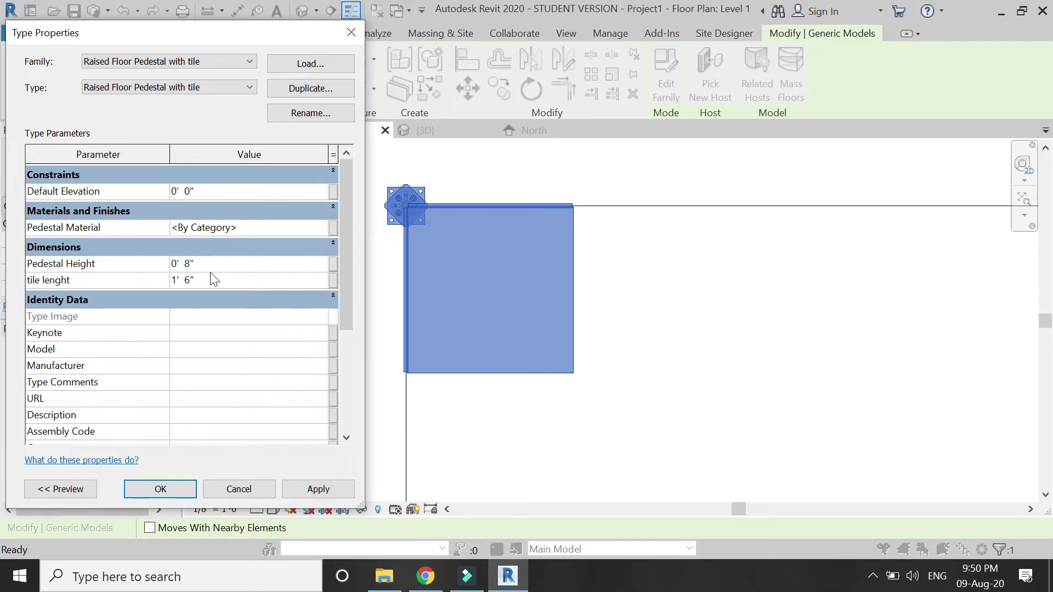
click(164, 489)
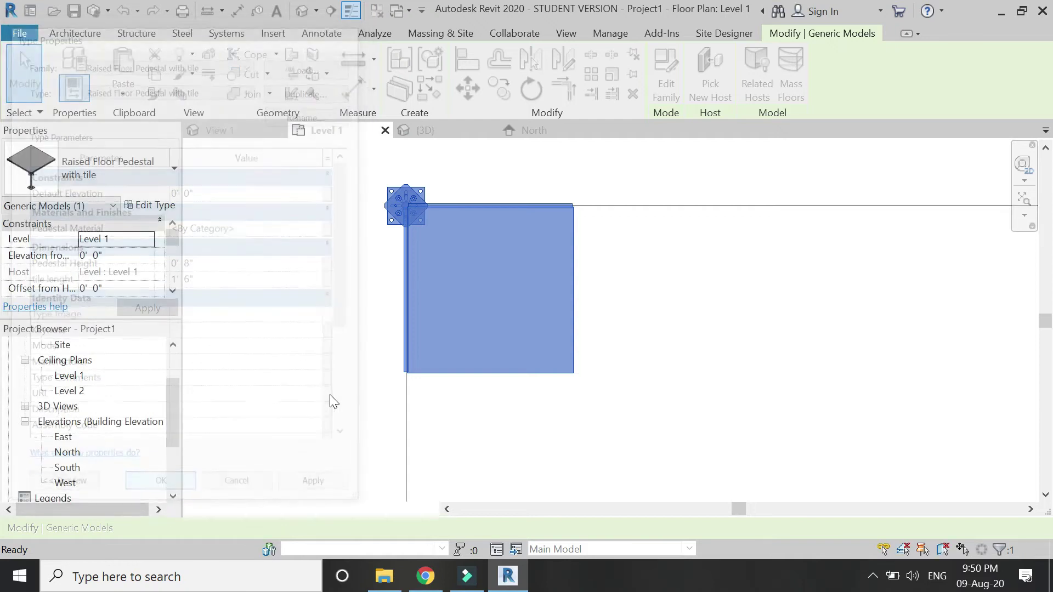
key(Escape)
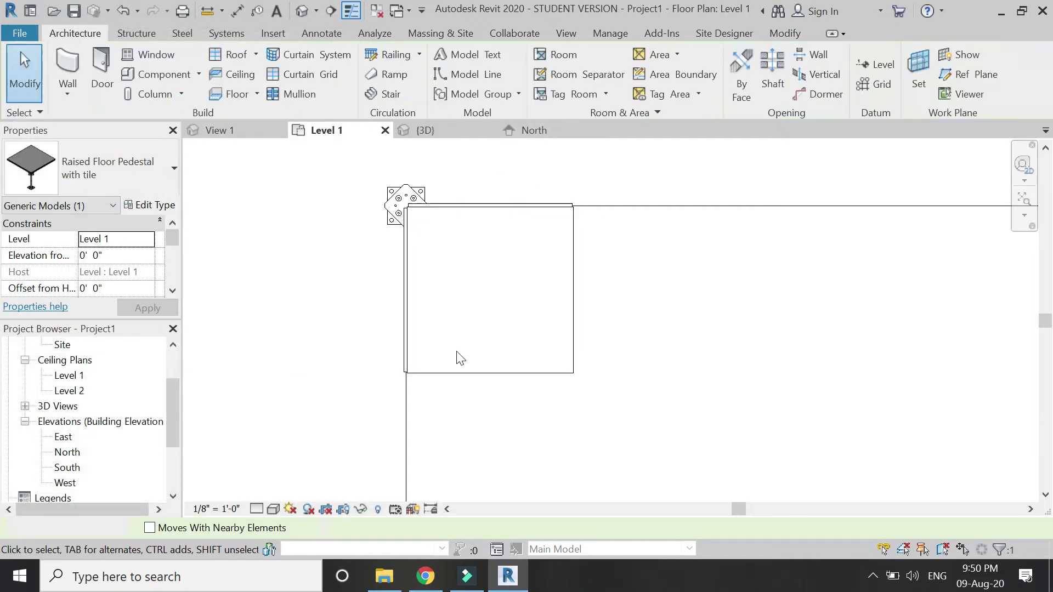
Step: Set the placed pedestal type's Pedestal Height to 1' 0" and tile lenght to 1' 9", and apply both values
click(450, 211)
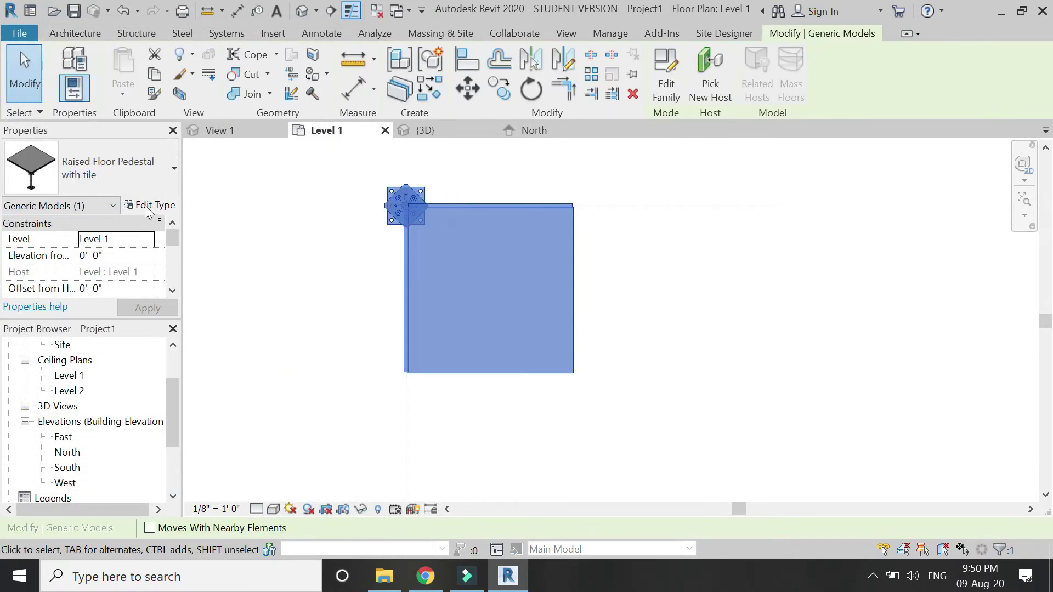
click(149, 204)
click(210, 275)
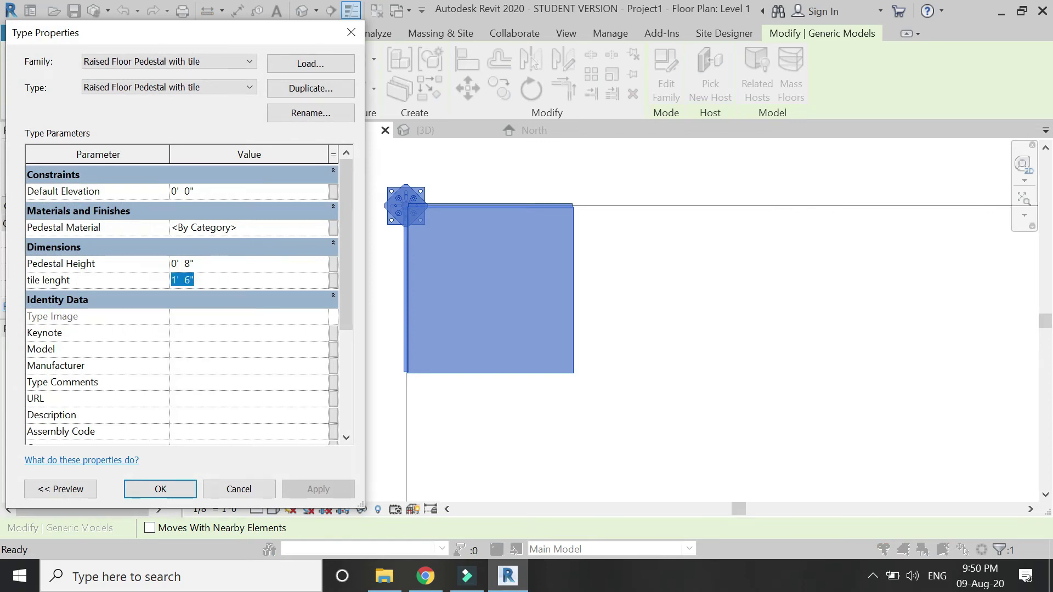
click(212, 267)
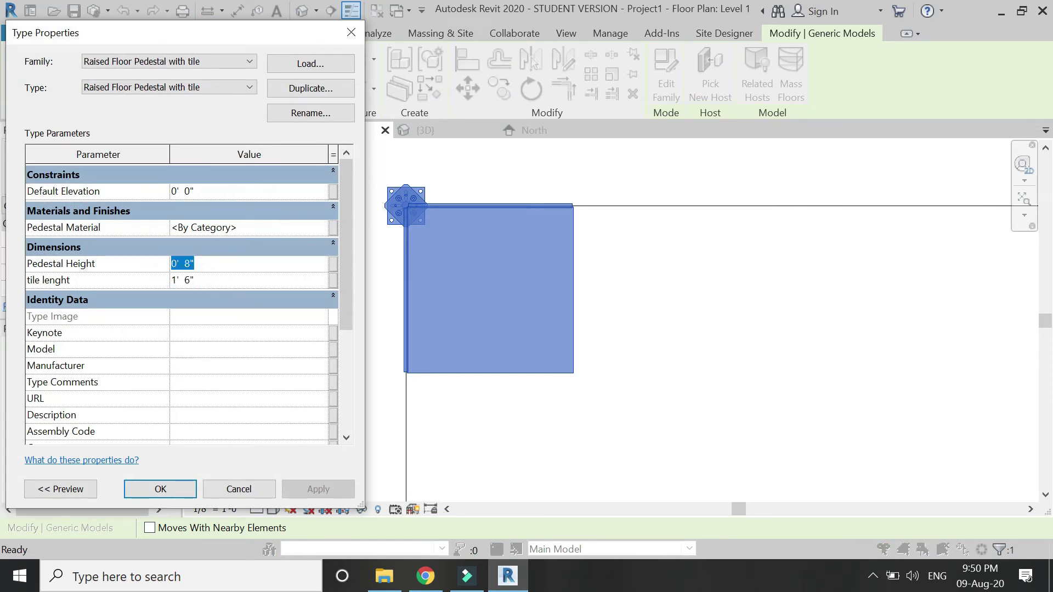
text(1)
key(Return)
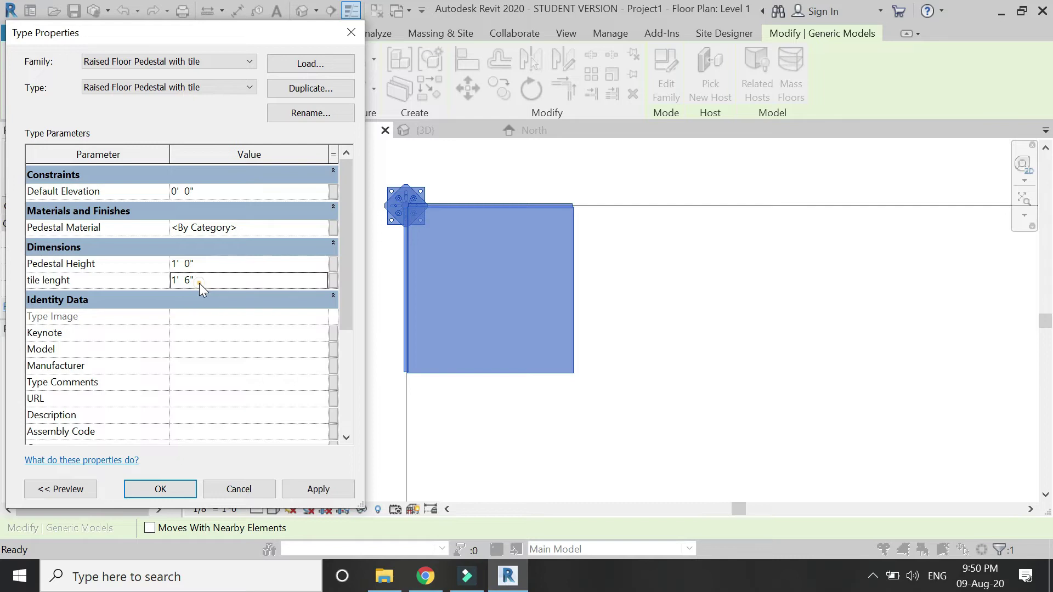
text(1'9)
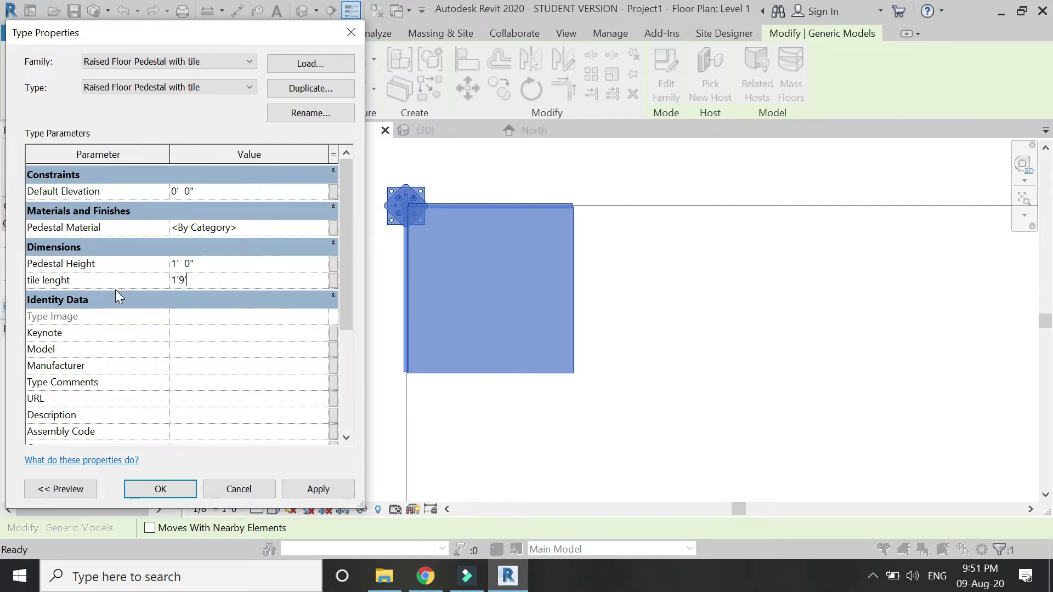
key(Return)
click(334, 488)
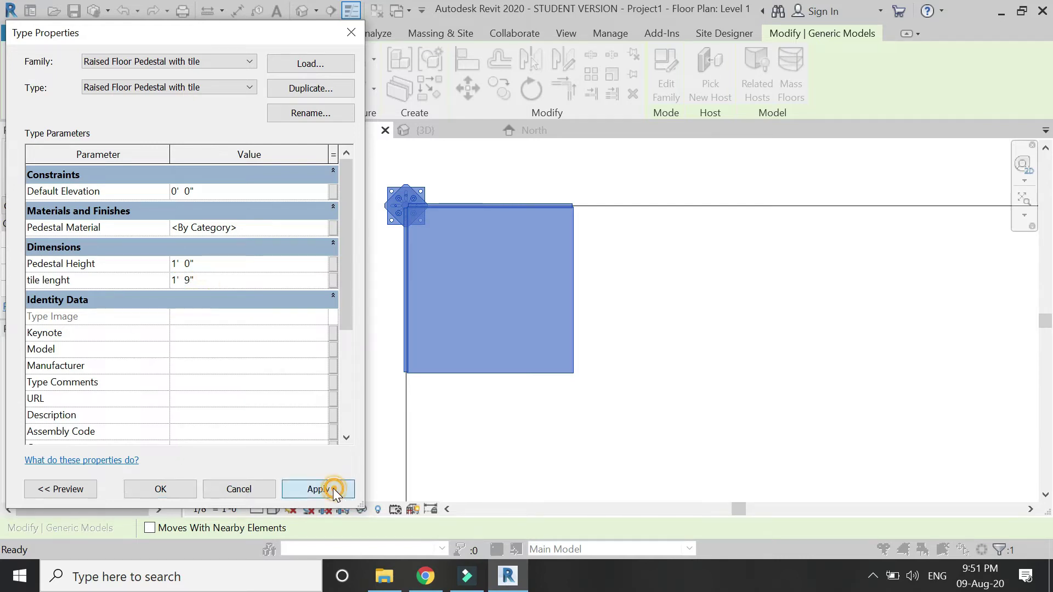
Step: Set the placed pedestal type's Pedestal Height to 0' 6" and tile lenght to 1' 6", and accept the type properties
click(223, 265)
text(6")
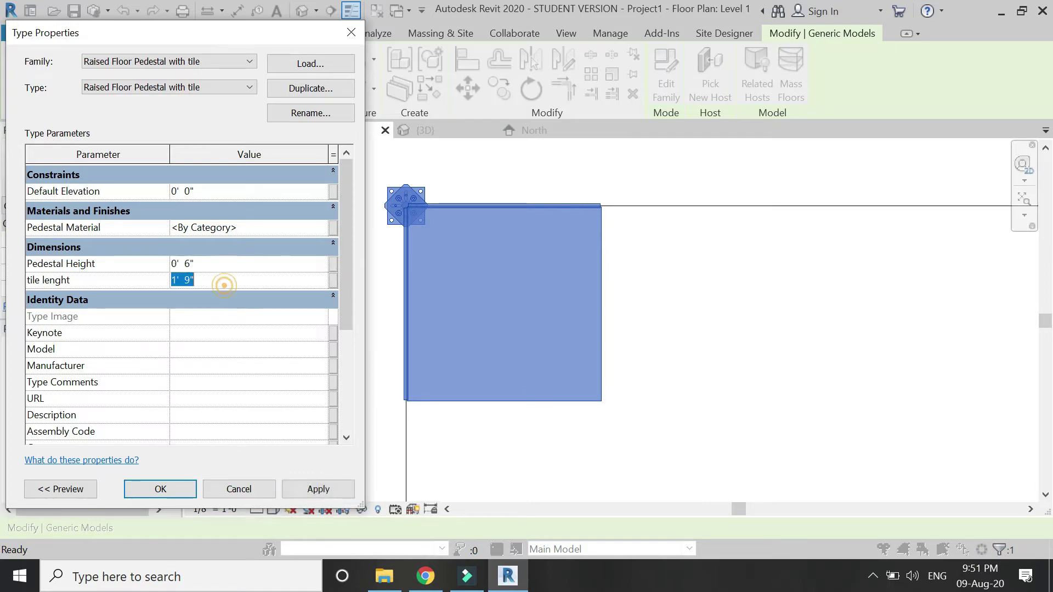
key(Return)
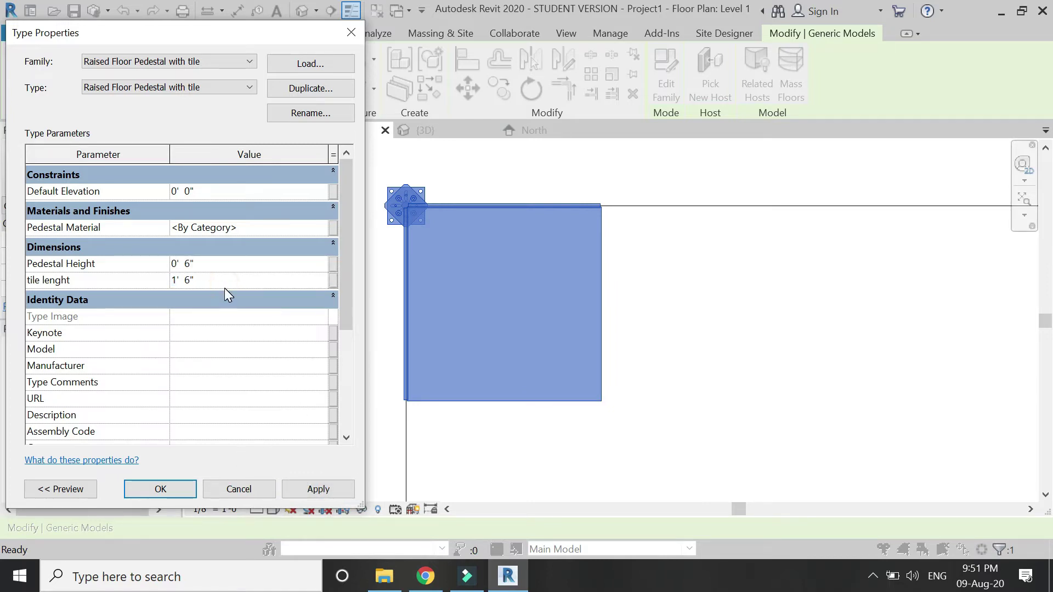
click(323, 493)
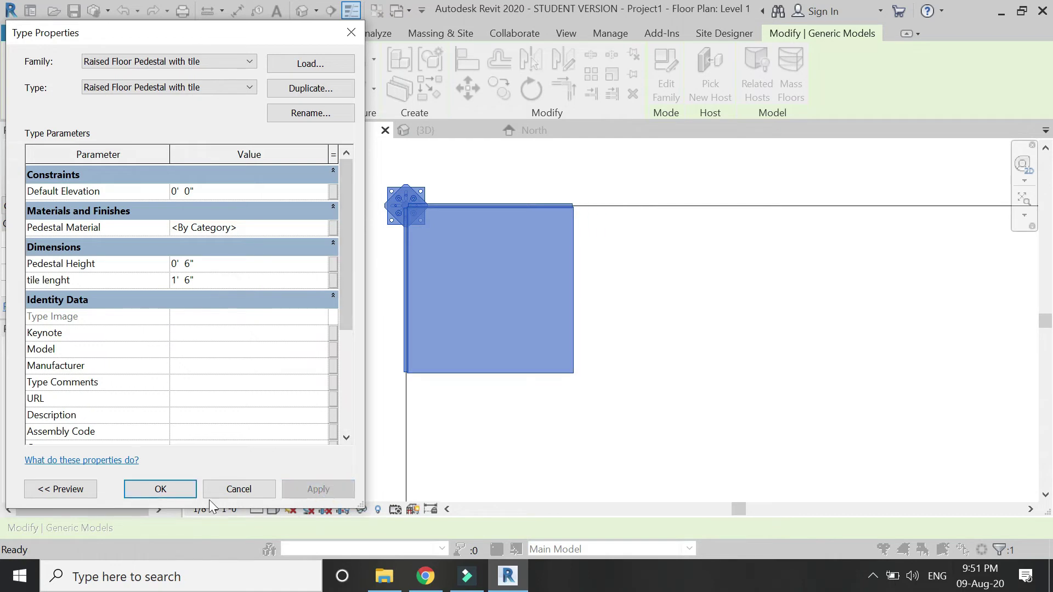
click(176, 488)
key(Escape)
Step: Array the pedestal horizontally from its centre to the tile's upper-right corner, grouped and associated, with Move To set to 2nd
click(415, 202)
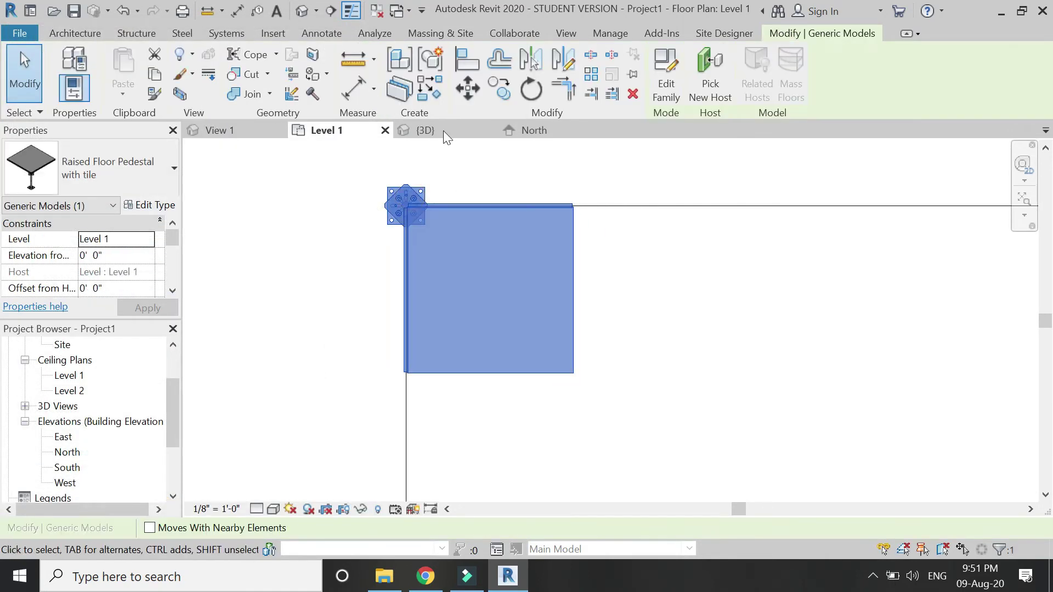
click(591, 76)
scroll(407, 207, up, 8)
click(408, 280)
scroll(294, 306, down, 5)
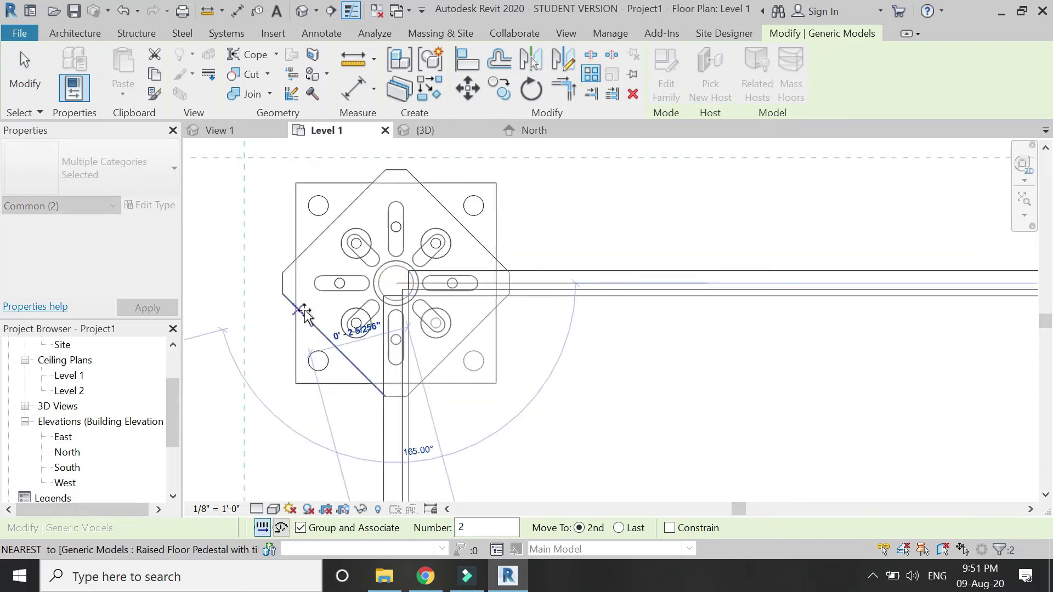
scroll(587, 305, up, 5)
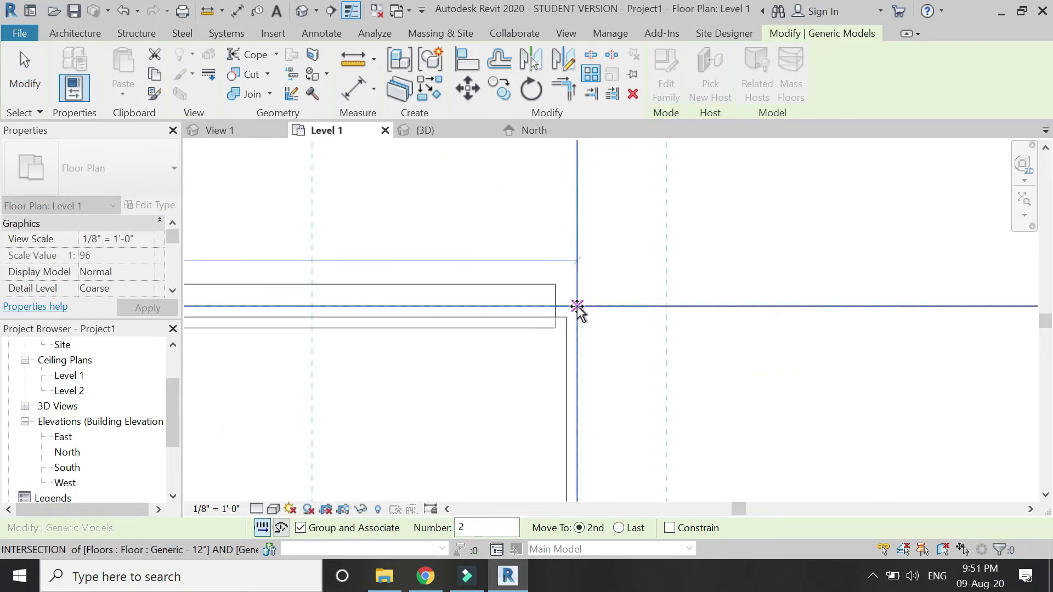
click(578, 306)
Step: Set the horizontal array's item count to 17 and raise it to 18 along the floor's upper edge
scroll(460, 289, down, 5)
scroll(463, 269, down, 6)
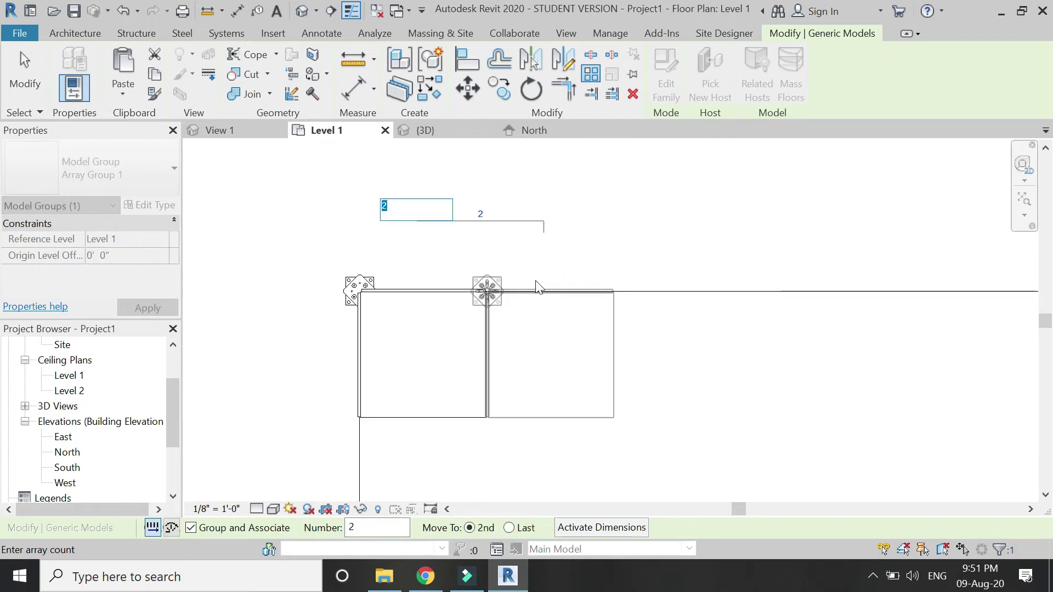
scroll(465, 245, down, 1)
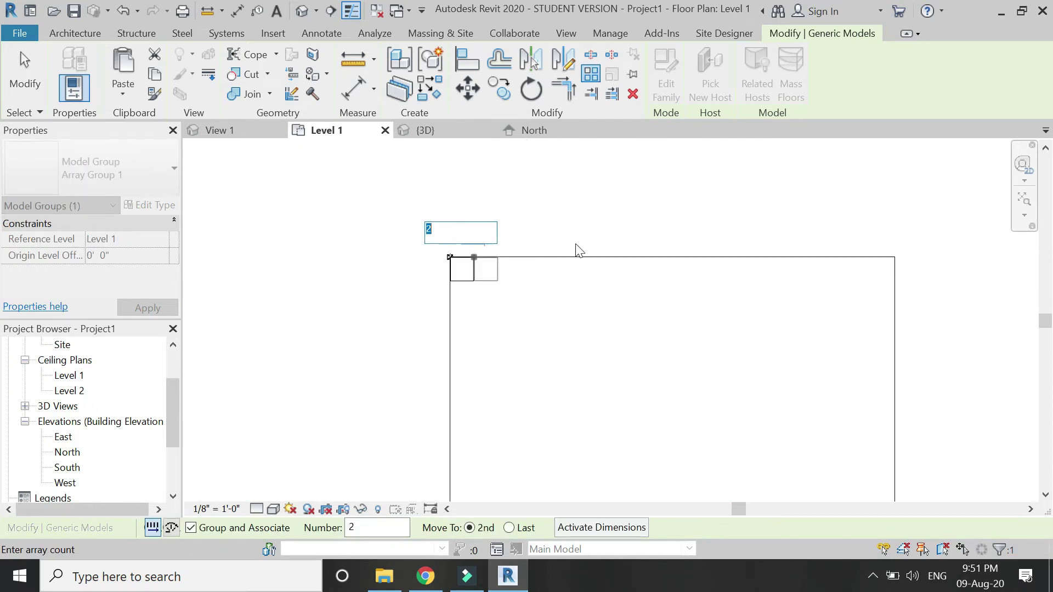
text(17)
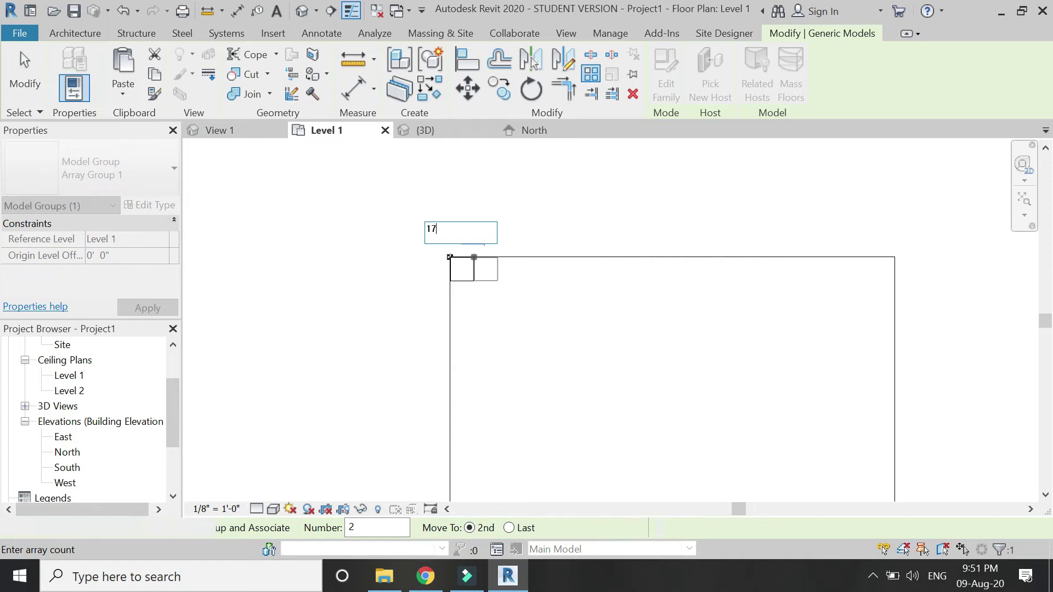
key(Return)
click(654, 237)
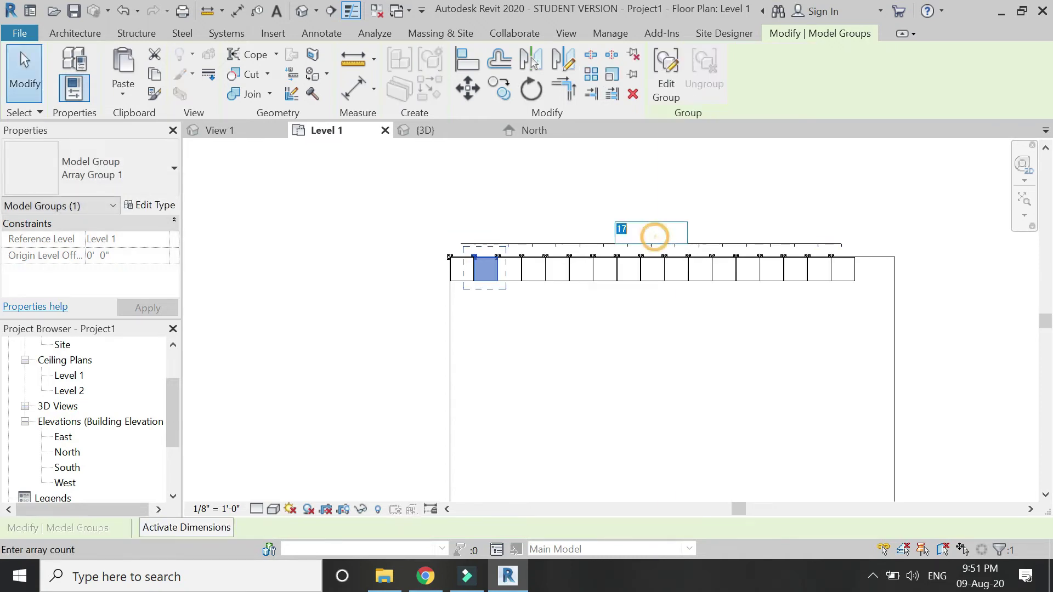
text(18)
key(Return)
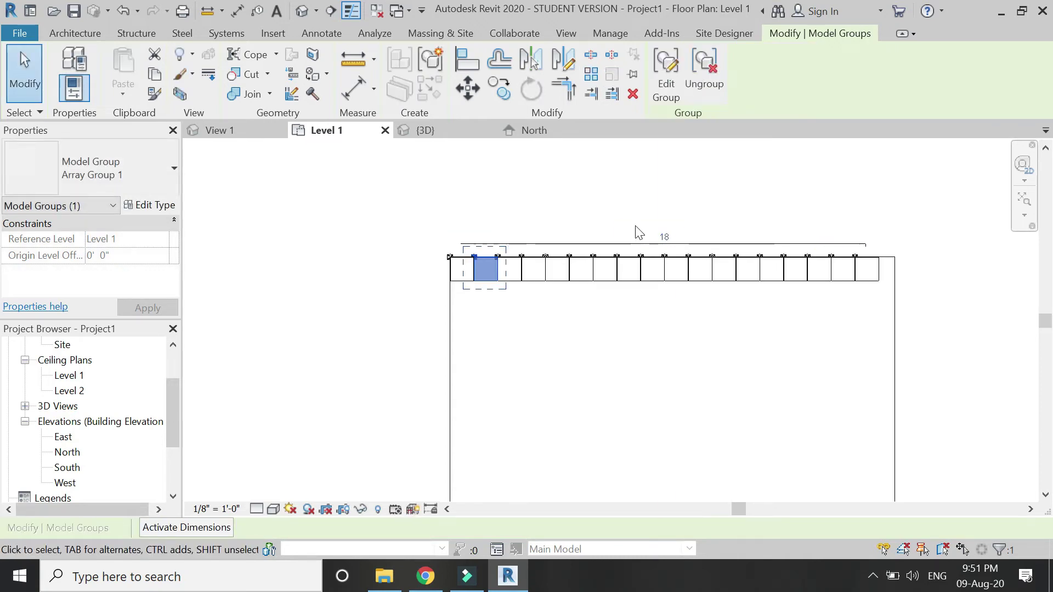
Step: Array the whole row of pedestal groups downward from the first pedestal's centre to its tile's lower-left corner
click(635, 189)
drag(879, 240, 310, 325)
shift+drag(942, 377, 803, 419)
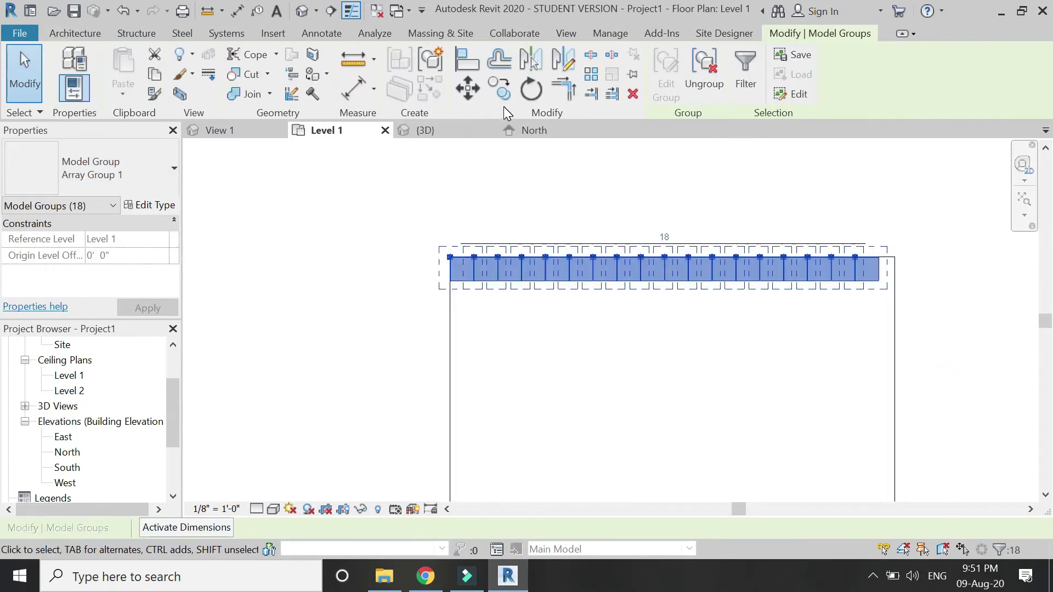
click(595, 82)
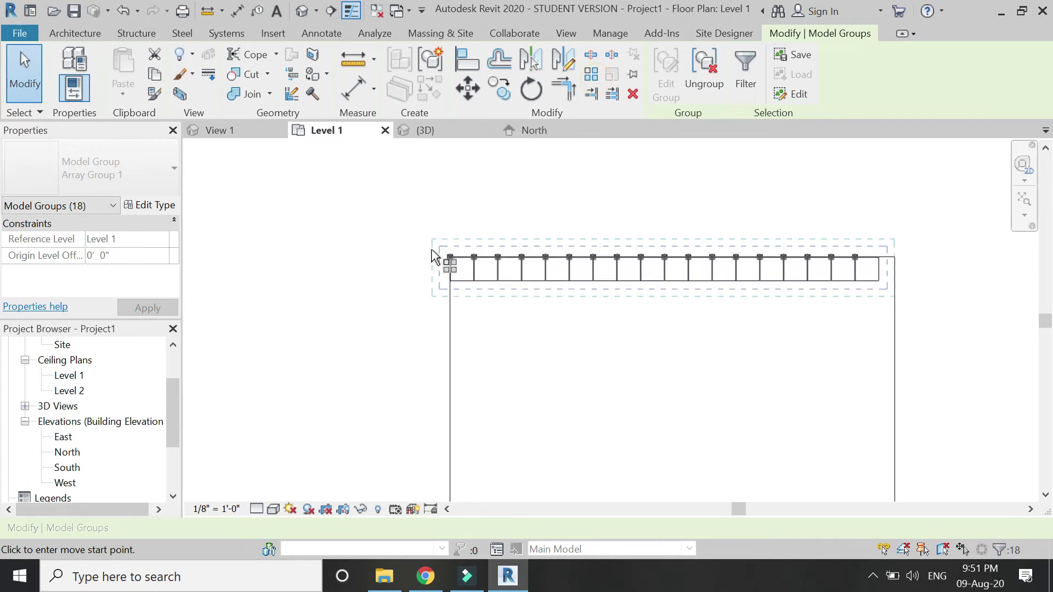
scroll(448, 256, up, 6)
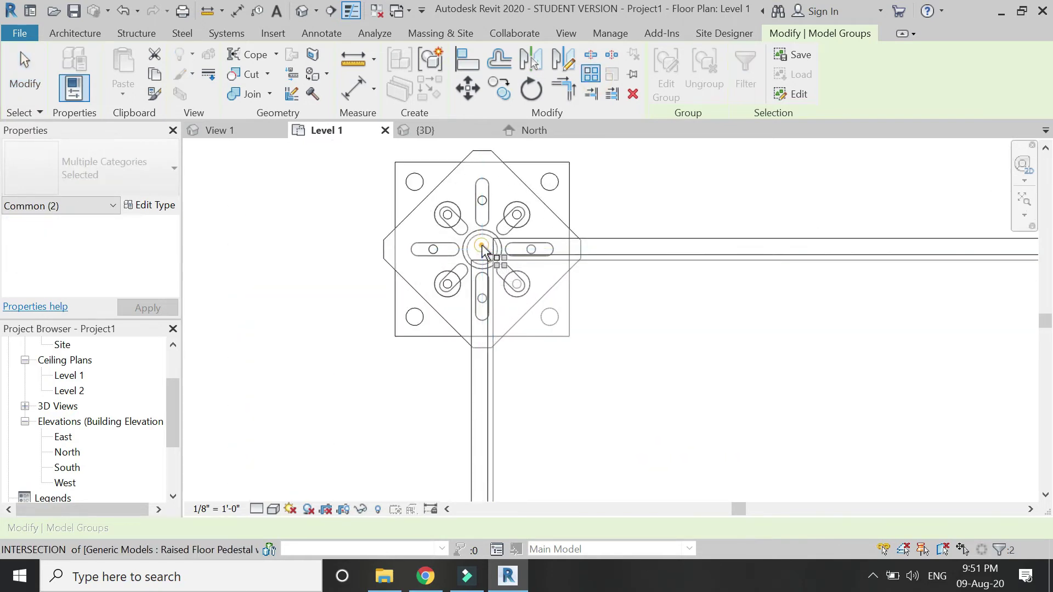
click(482, 250)
scroll(471, 188, down, 5)
scroll(482, 410, up, 3)
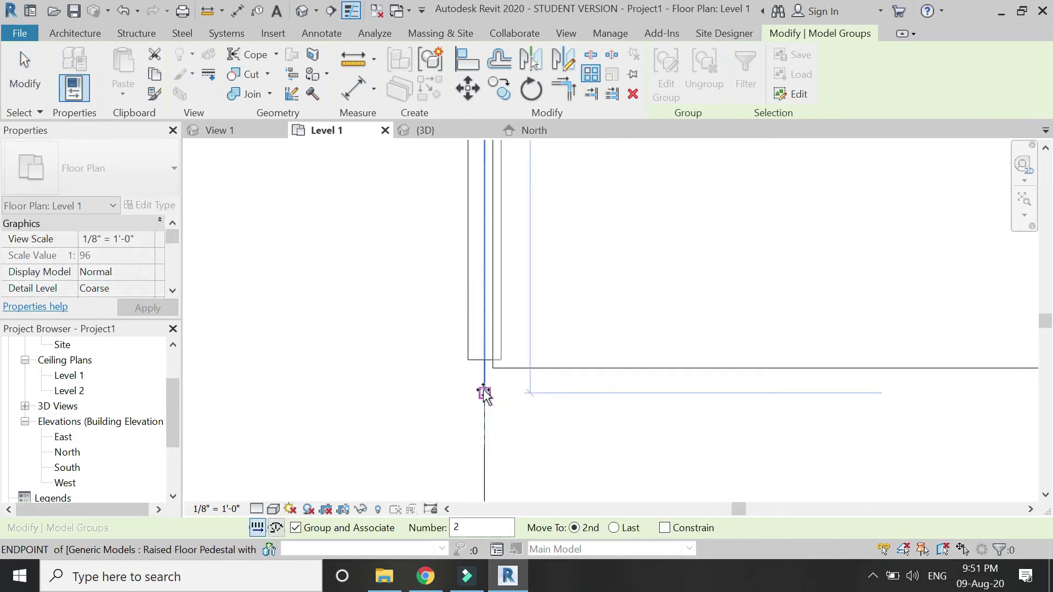
click(485, 378)
Step: Set the vertical array's row count to 10 and increase it to 13 to cover the floor
scroll(476, 311, down, 5)
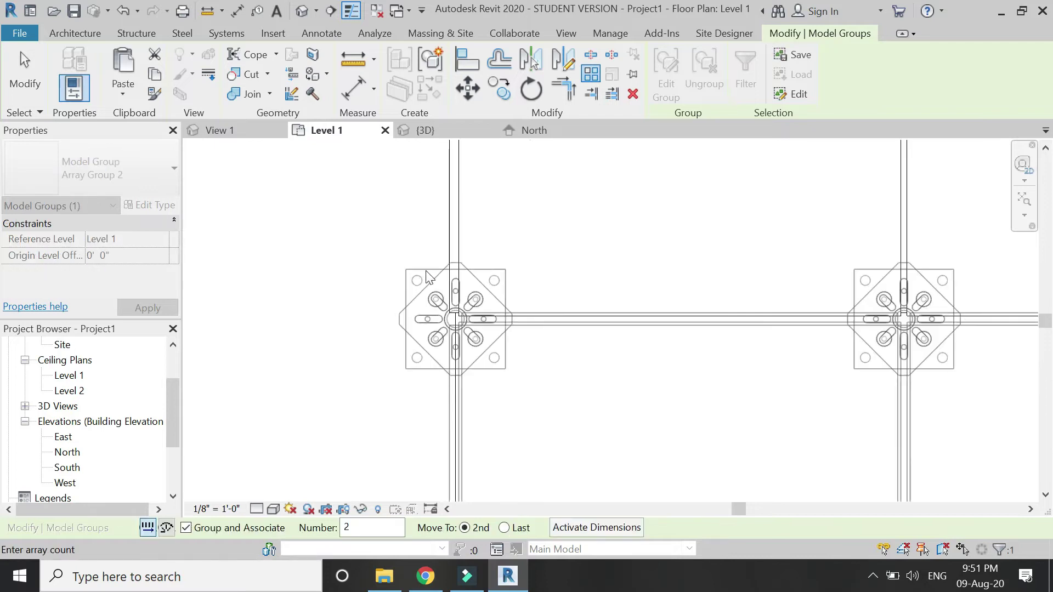
scroll(476, 311, down, 2)
scroll(363, 215, down, 2)
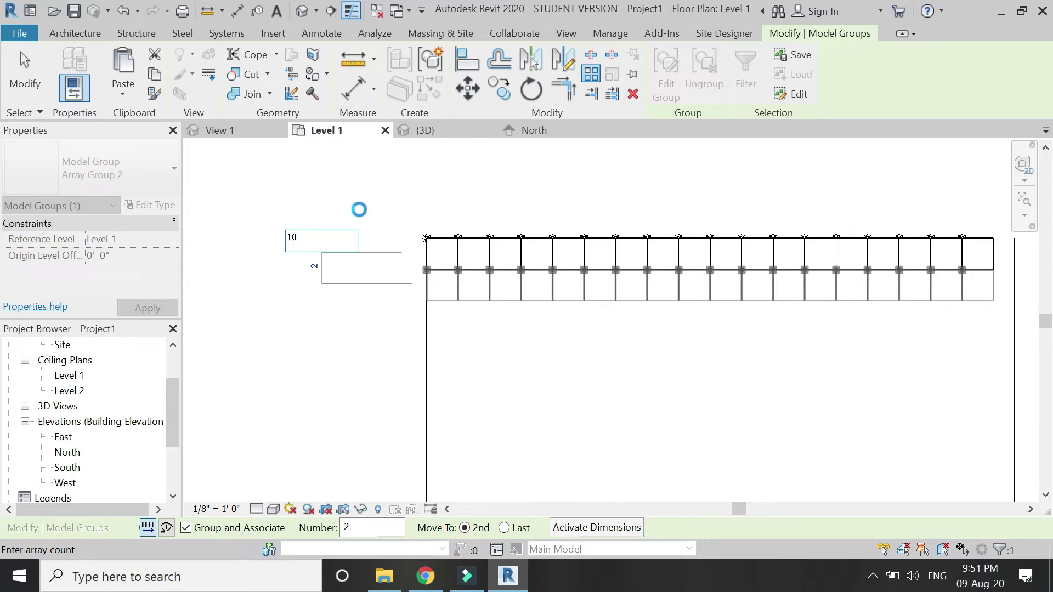
scroll(359, 204, down, 2)
scroll(353, 241, up, 1)
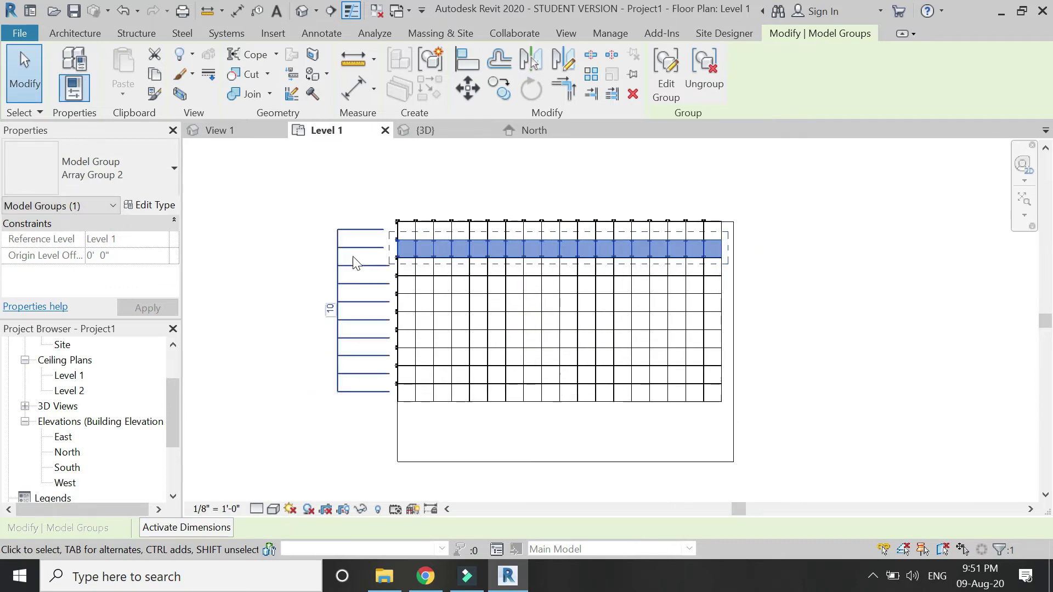
click(329, 309)
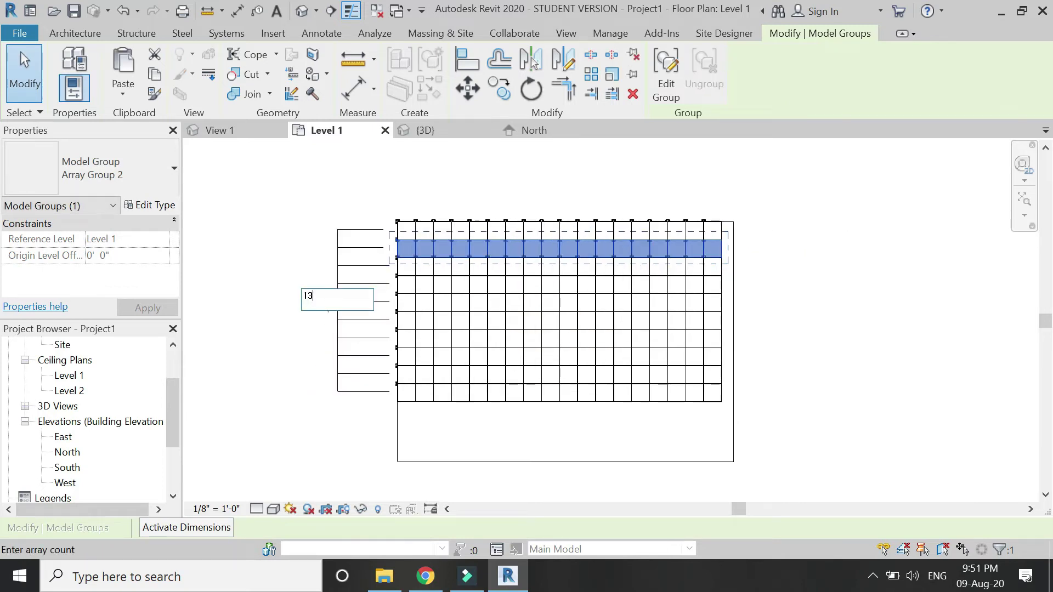
text(13)
key(Return)
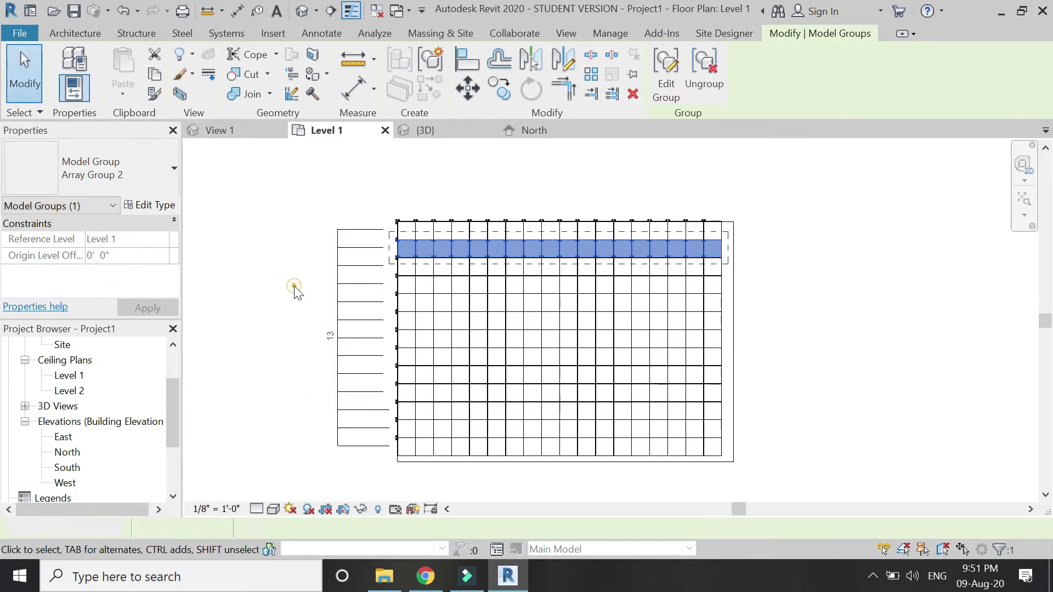
click(294, 288)
scroll(663, 216, down, 1)
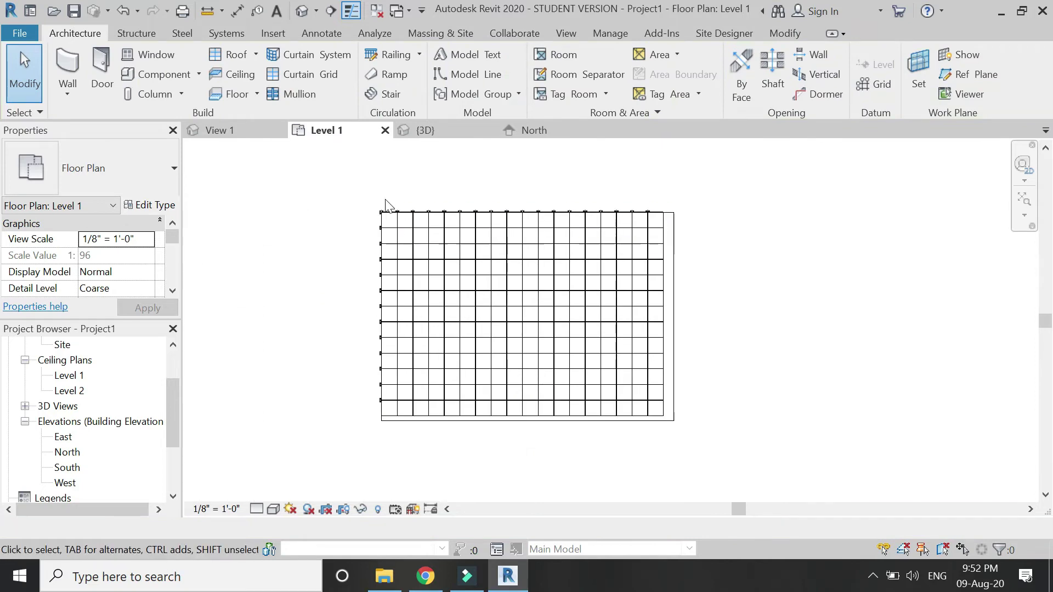
Step: Switch to the Raised Floor Pedestal family and save it as a new family named Raised Floor Pedestal without tile
click(251, 130)
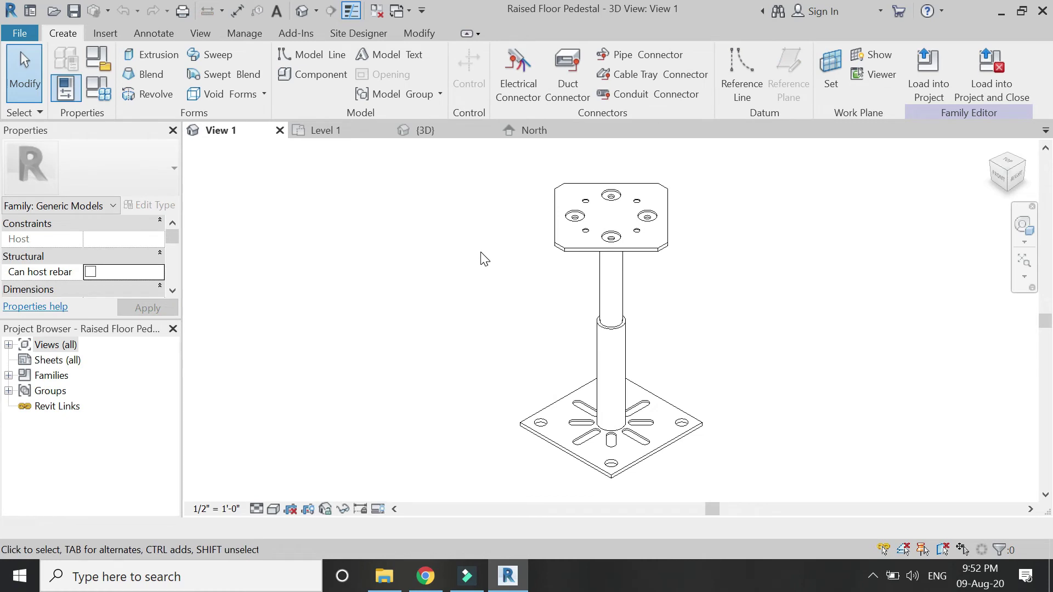
click(26, 38)
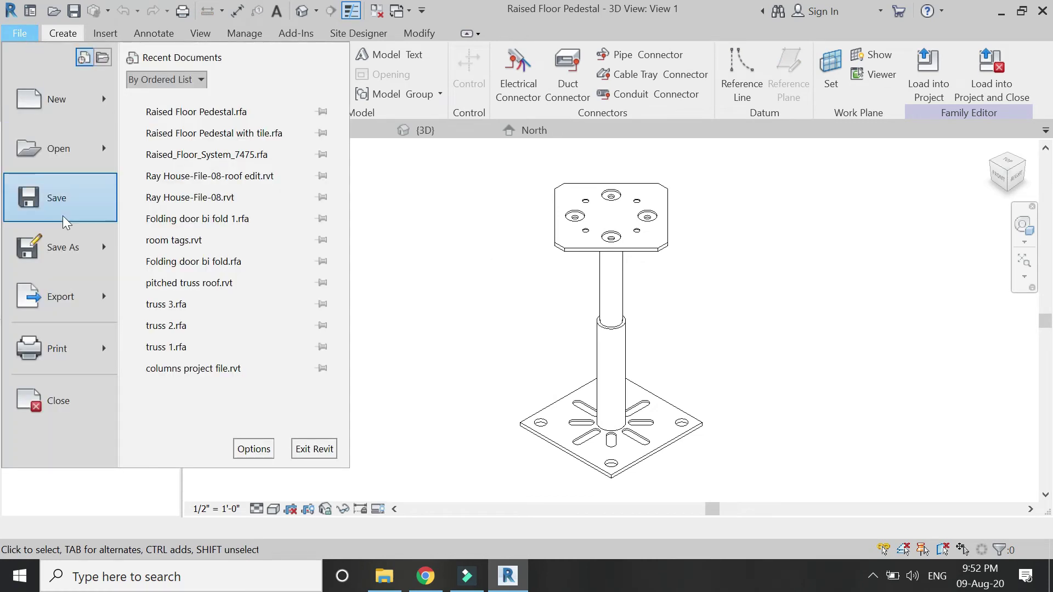
mouse_move(83, 248)
click(235, 227)
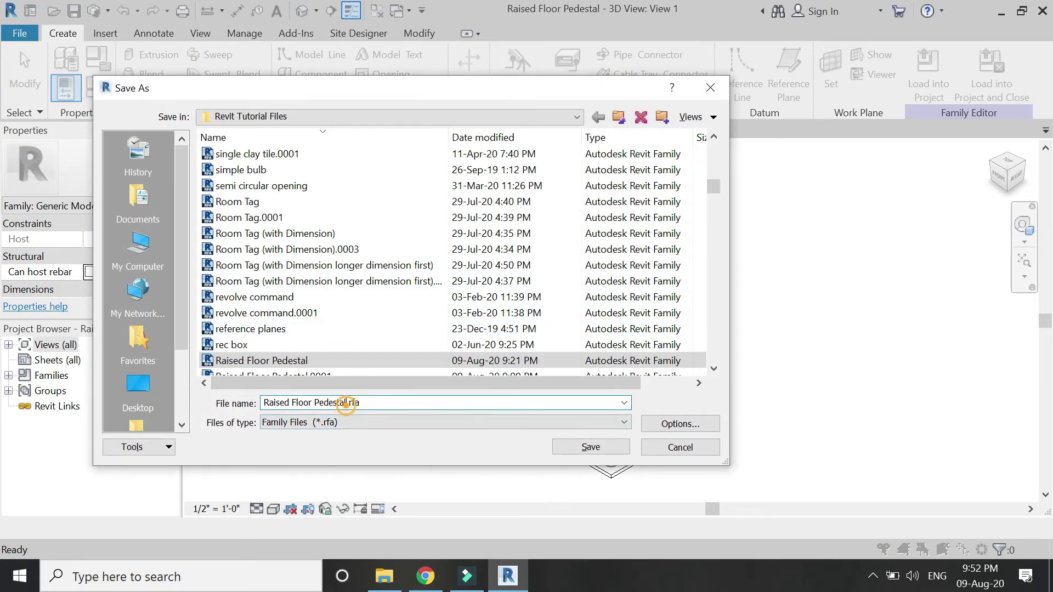
text(without tile)
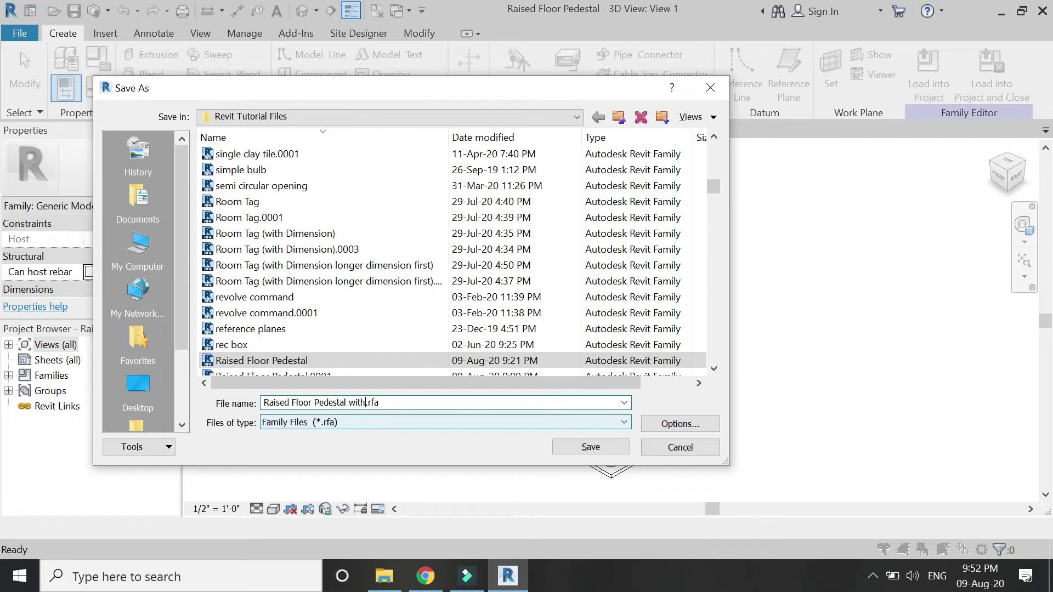
click(573, 447)
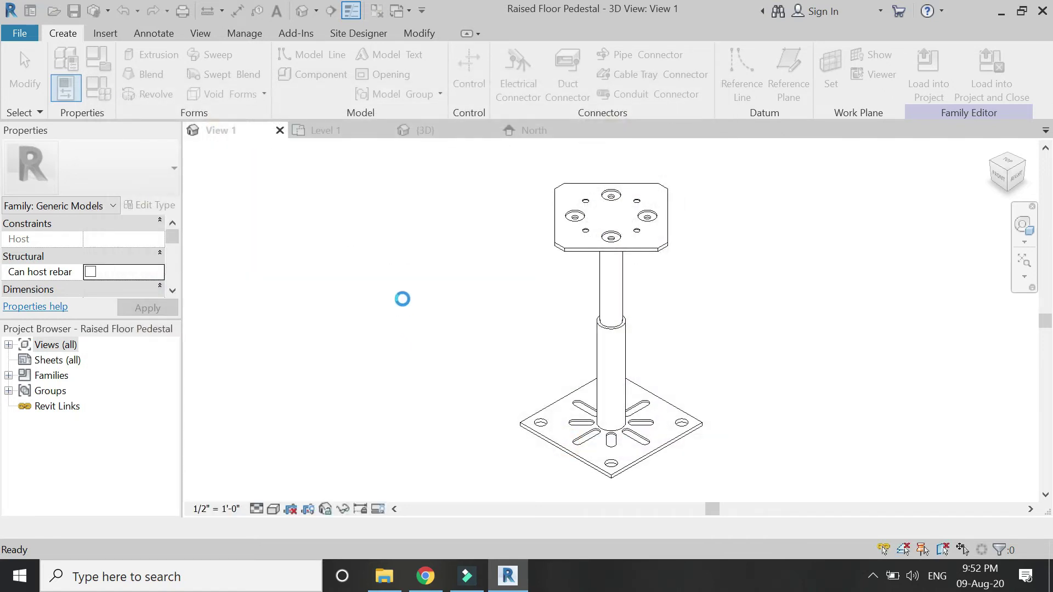
Step: Open the Ref. Level floor plan of the Raised Floor Pedestal without tile family
double_click(27, 345)
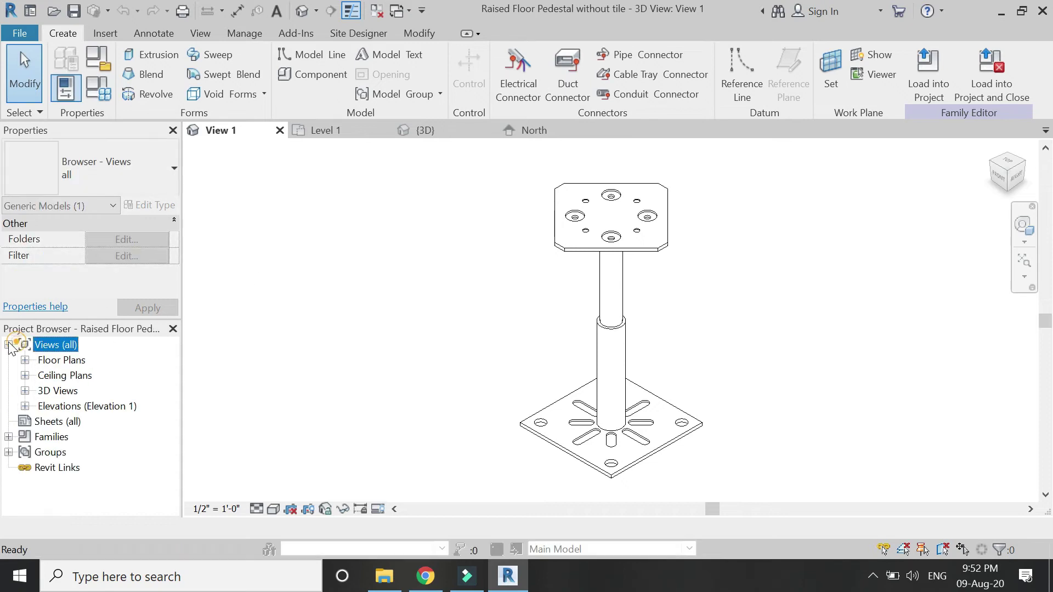
click(24, 359)
click(74, 375)
double_click(74, 375)
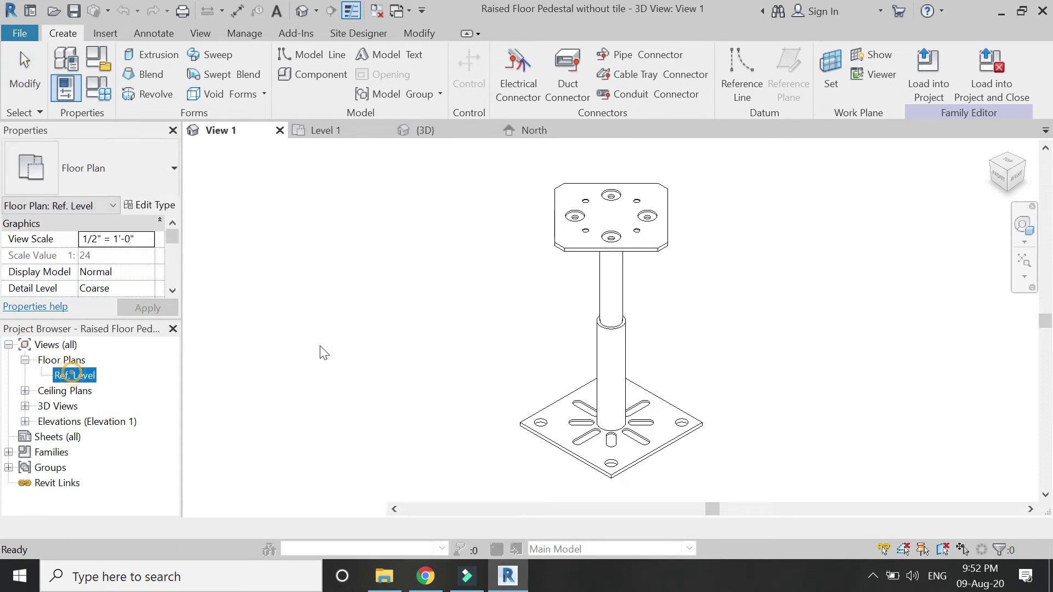
scroll(637, 331, up, 1)
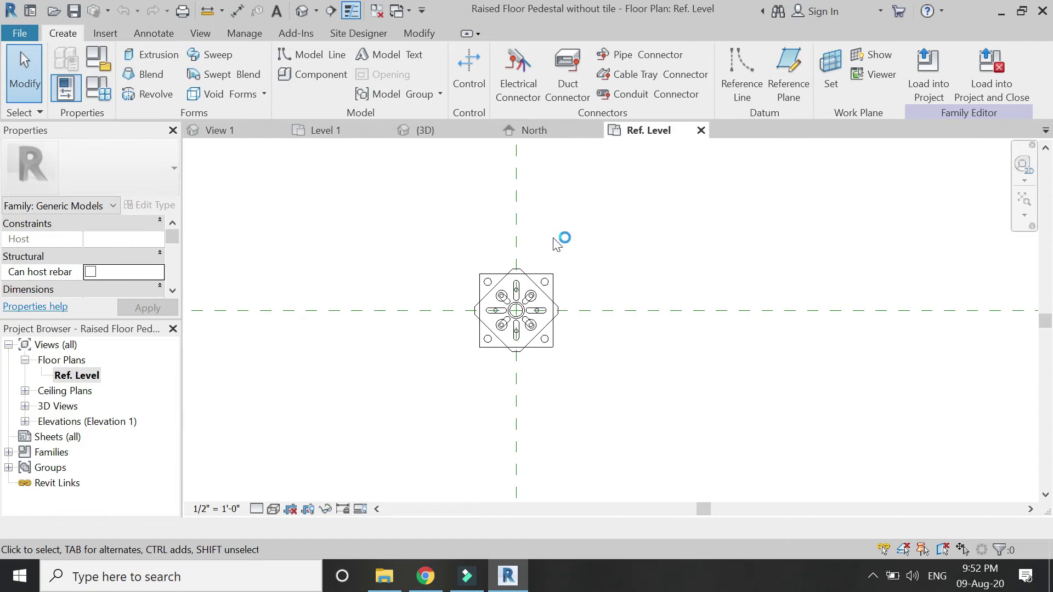
Step: Create reference planes offset 0' 0 1/4" on both sides of the horizontal and vertical centre planes using Pick Lines
key(r)
key(p)
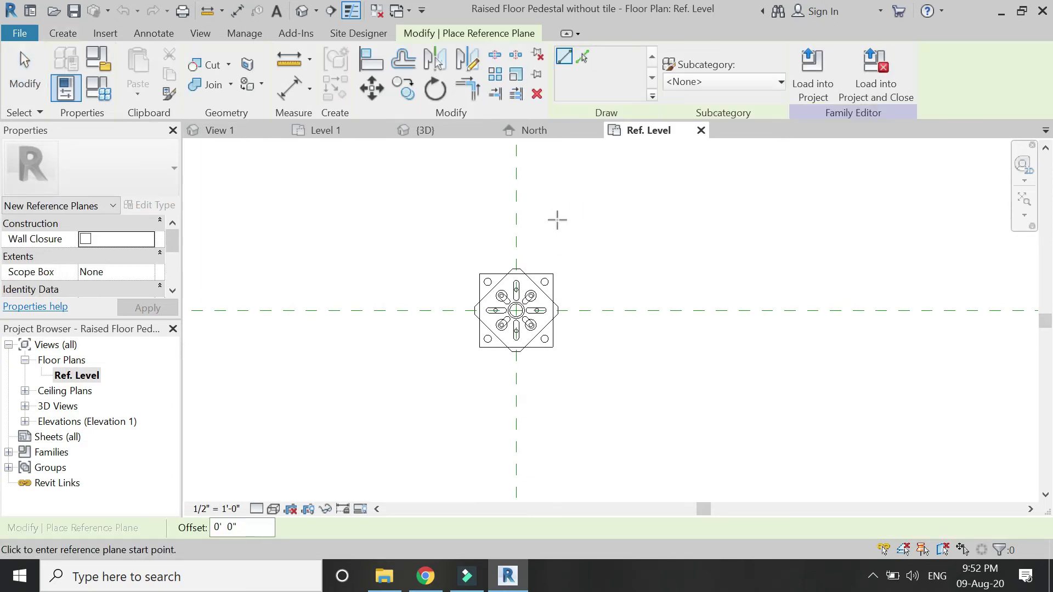
click(581, 56)
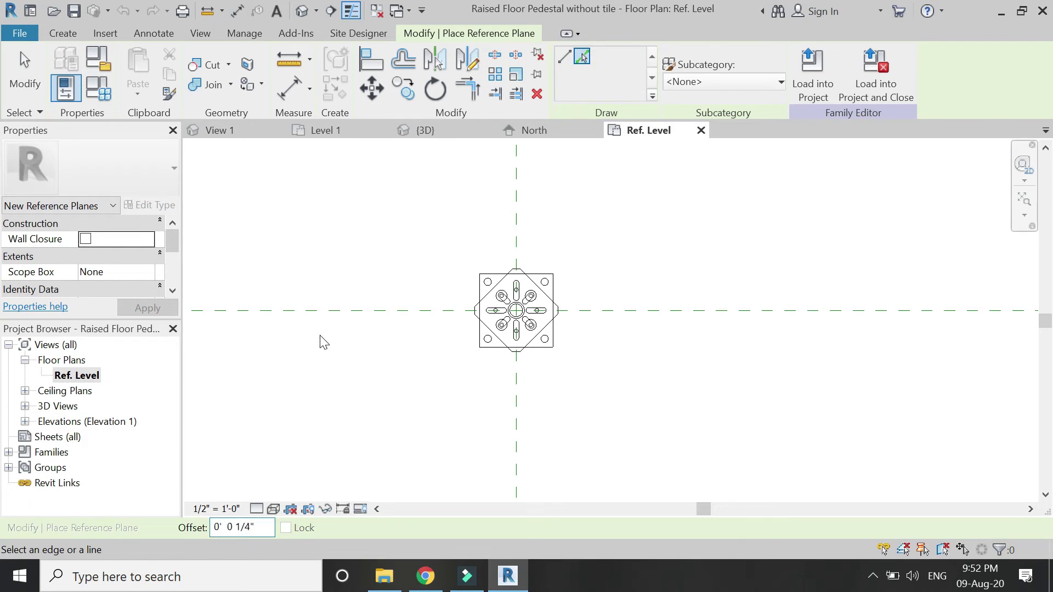
click(444, 310)
click(521, 402)
scroll(414, 371, down, 2)
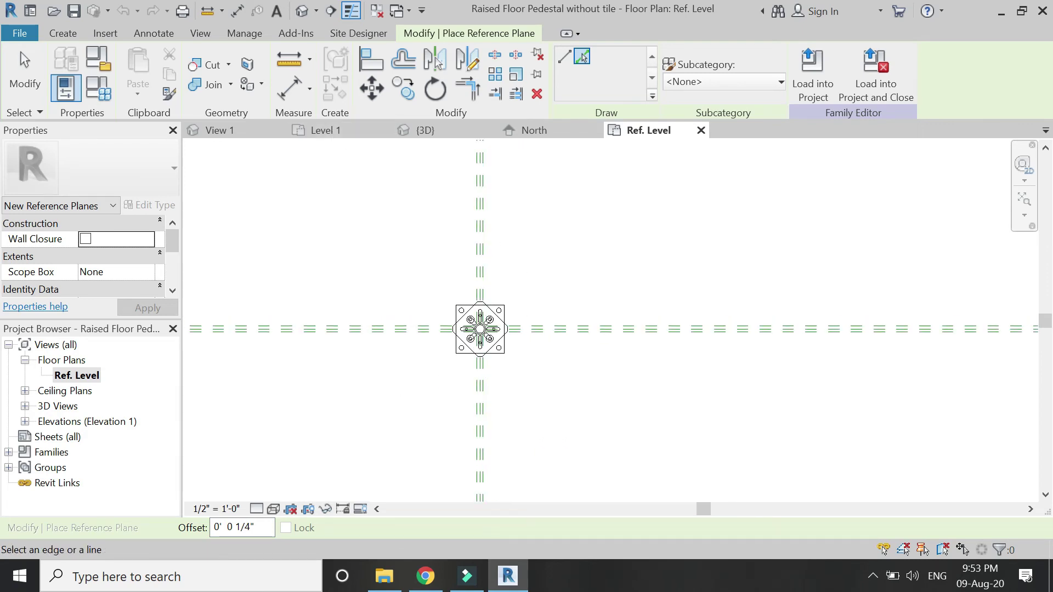
Step: Create a vertical reference plane offset 1' 6" to the right of the vertical planes through the pedestal
text(1)
click(481, 198)
scroll(478, 198, up, 4)
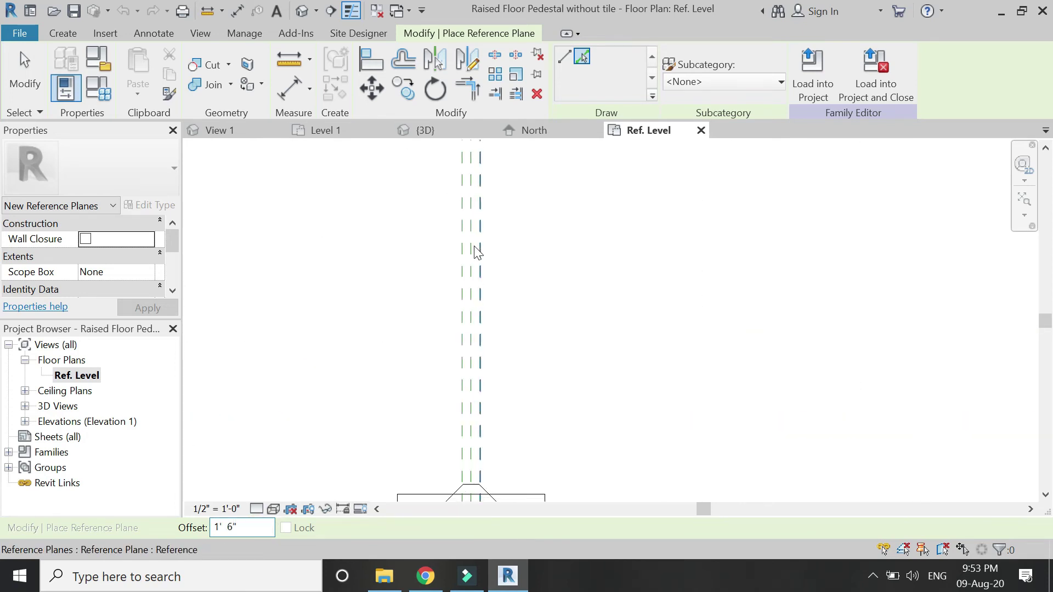
scroll(429, 259, down, 4)
scroll(430, 259, down, 2)
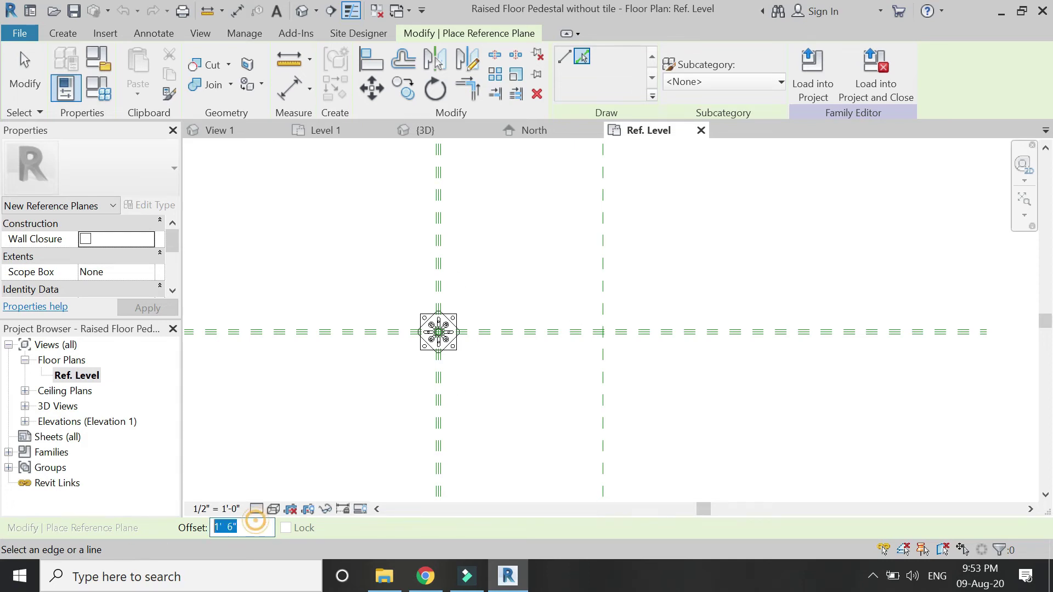
Step: Create vertical reference planes offset 0' 0 1/4" on both sides of the vertical plane located 1' 6" from the pedestal
text(1/4)
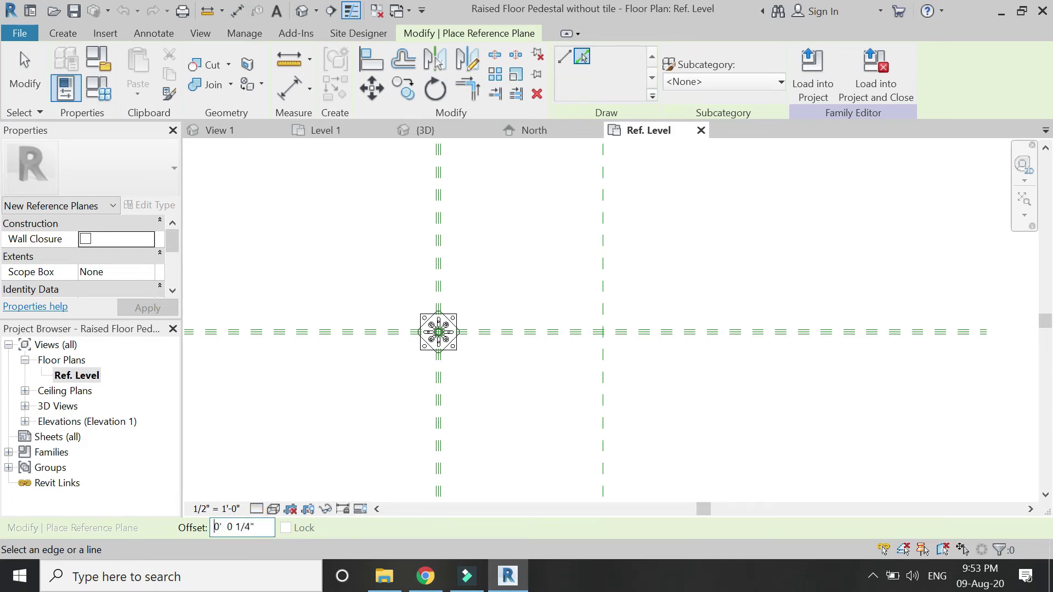
scroll(603, 356, up, 5)
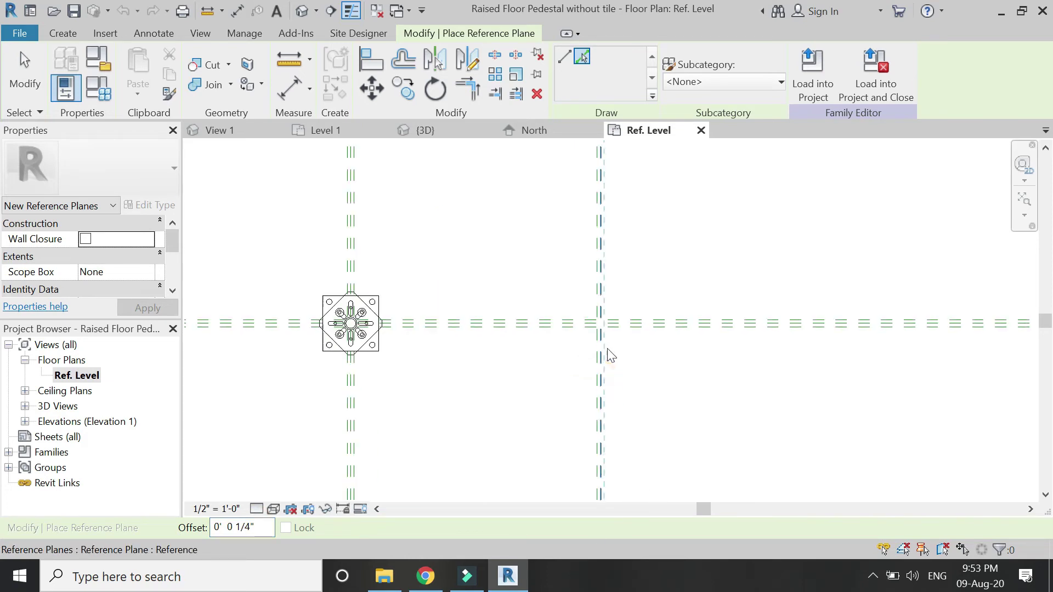
scroll(668, 384, down, 3)
key(Escape)
key(Escape)
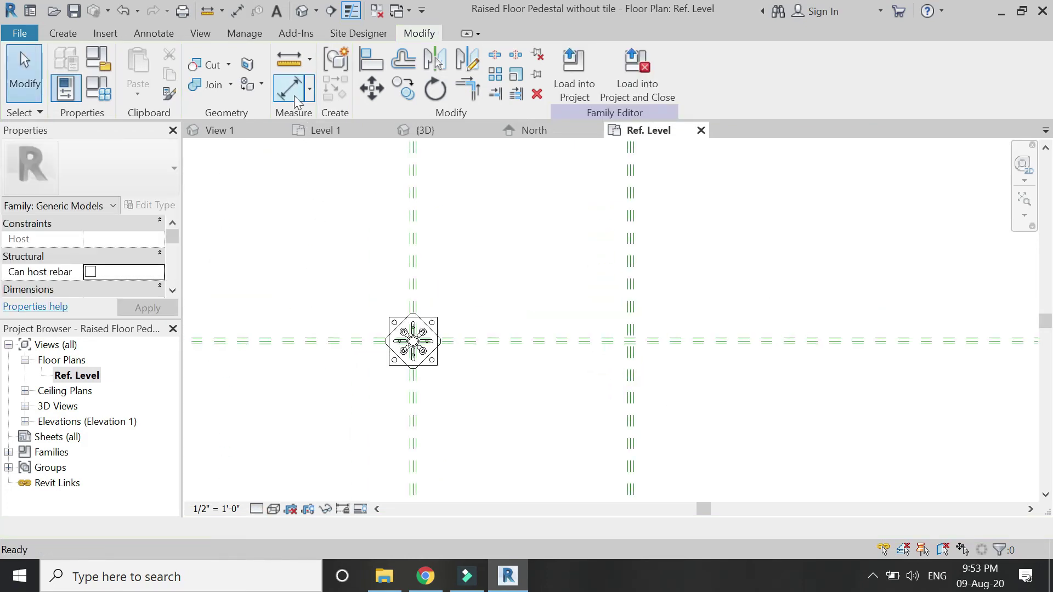
Step: Place an aligned dimension between the pedestal's centre vertical plane and the centre plane of the right-hand vertical group
click(289, 88)
scroll(399, 246, up, 3)
click(412, 285)
scroll(406, 282, down, 3)
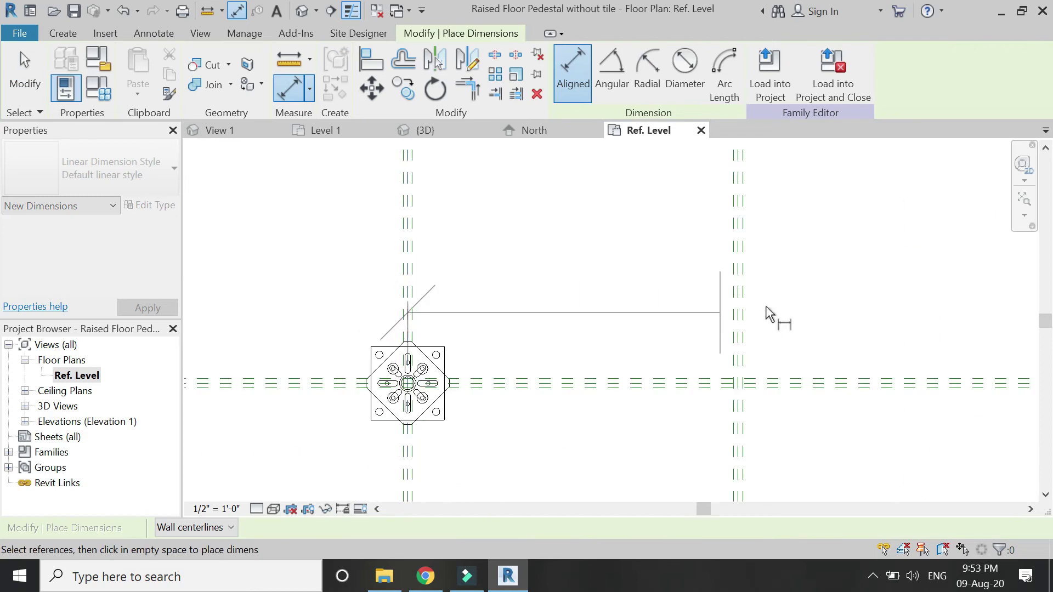
scroll(775, 313, up, 4)
click(777, 318)
scroll(713, 312, down, 3)
scroll(606, 268, down, 2)
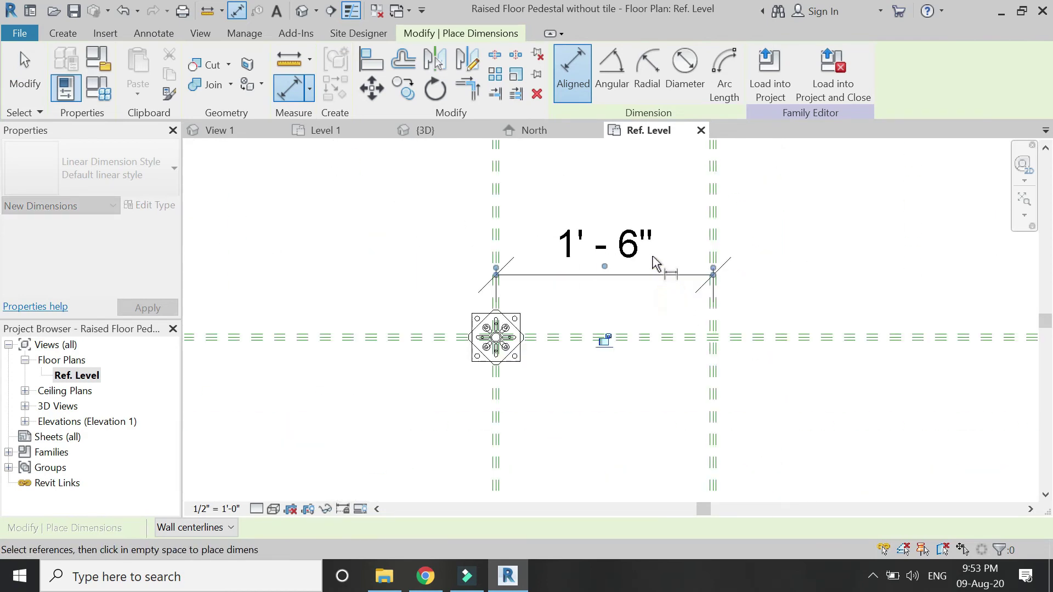
Step: Label the dimension with a new family type parameter named tile lenght, and set the view scale to 1 1/2" = 1'-0"
click(631, 271)
key(Escape)
click(719, 71)
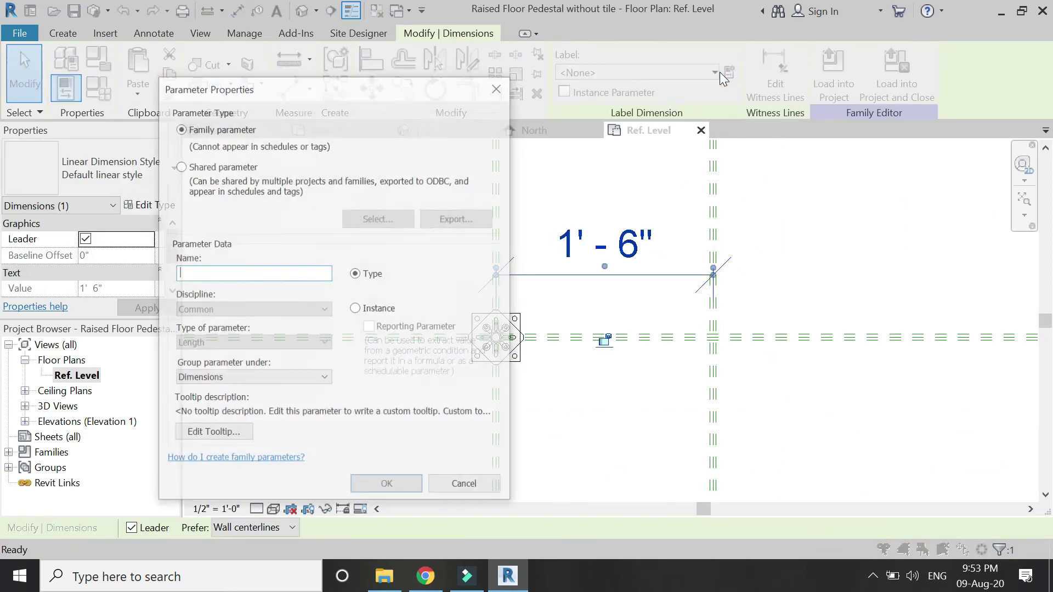
text(tile le)
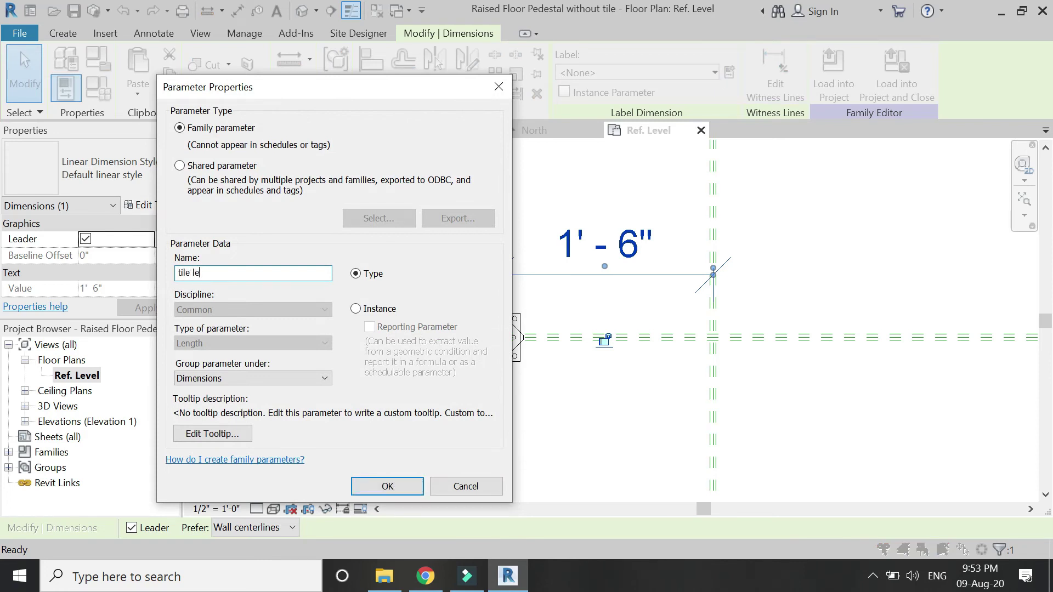
key(Return)
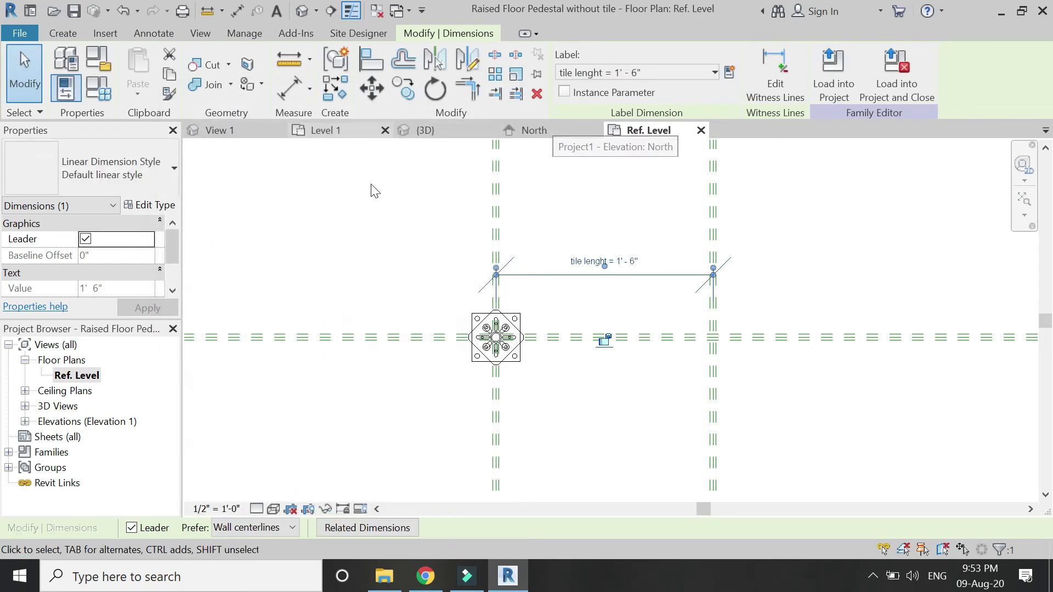
key(Escape)
key(Escape)
click(224, 510)
click(235, 99)
Step: Dimension the three horizontal reference planes left of the pedestal and lock both spacing segments
click(289, 94)
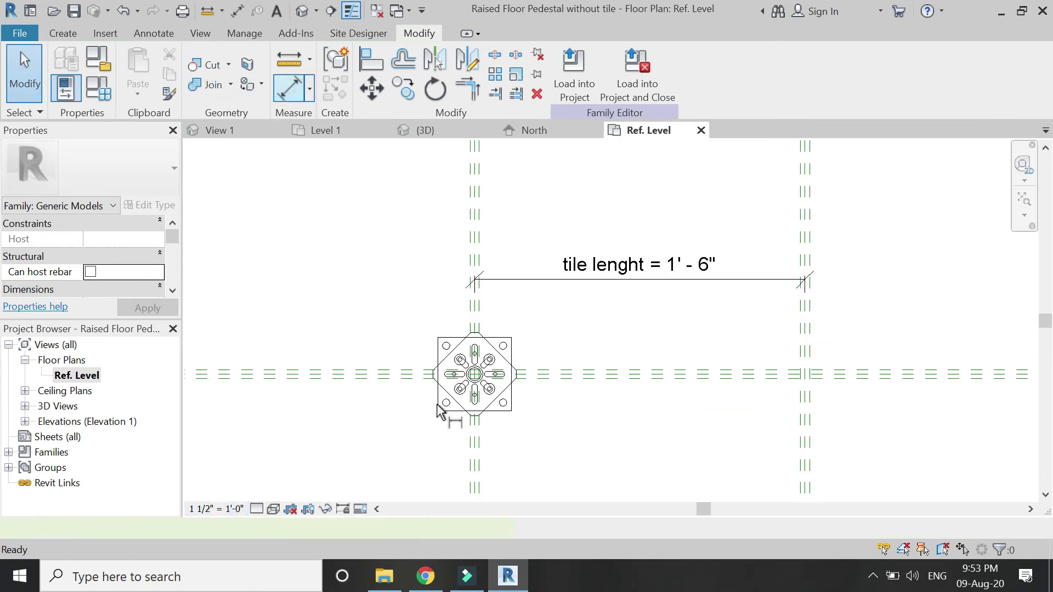
scroll(404, 367, up, 6)
click(399, 362)
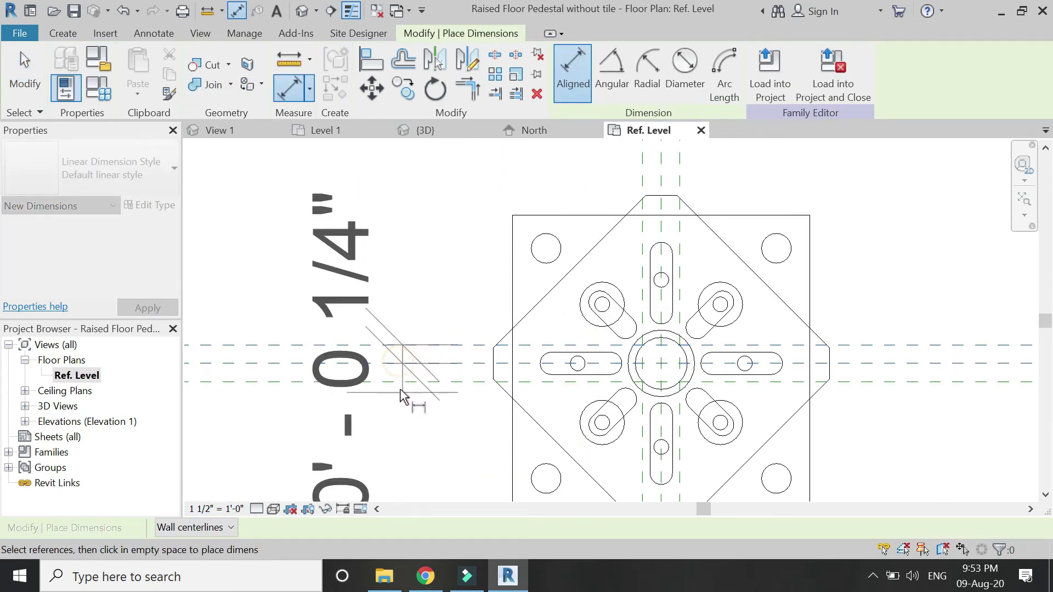
scroll(359, 371, down, 4)
scroll(362, 372, up, 4)
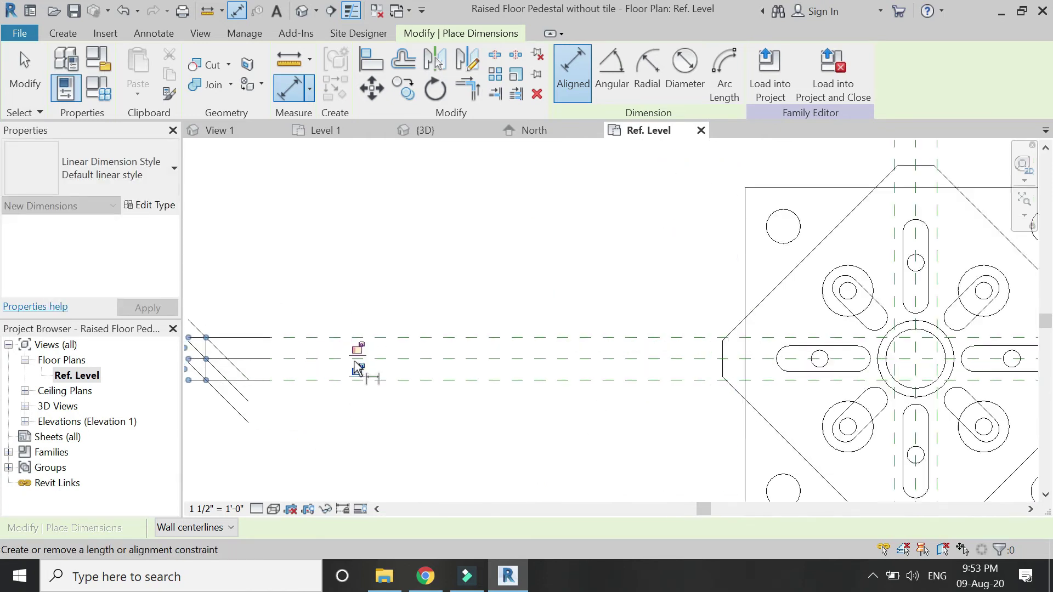
scroll(331, 354, down, 4)
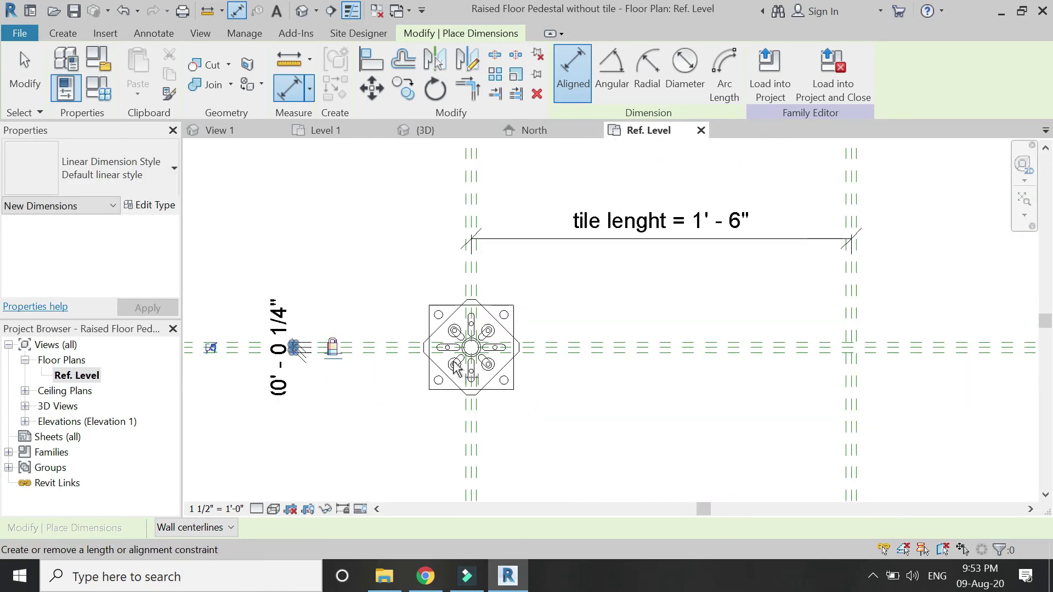
Step: Dimension the three right-hand vertical reference planes and lock both spacing segments
scroll(312, 329, down, 2)
scroll(702, 329, up, 3)
scroll(576, 313, up, 4)
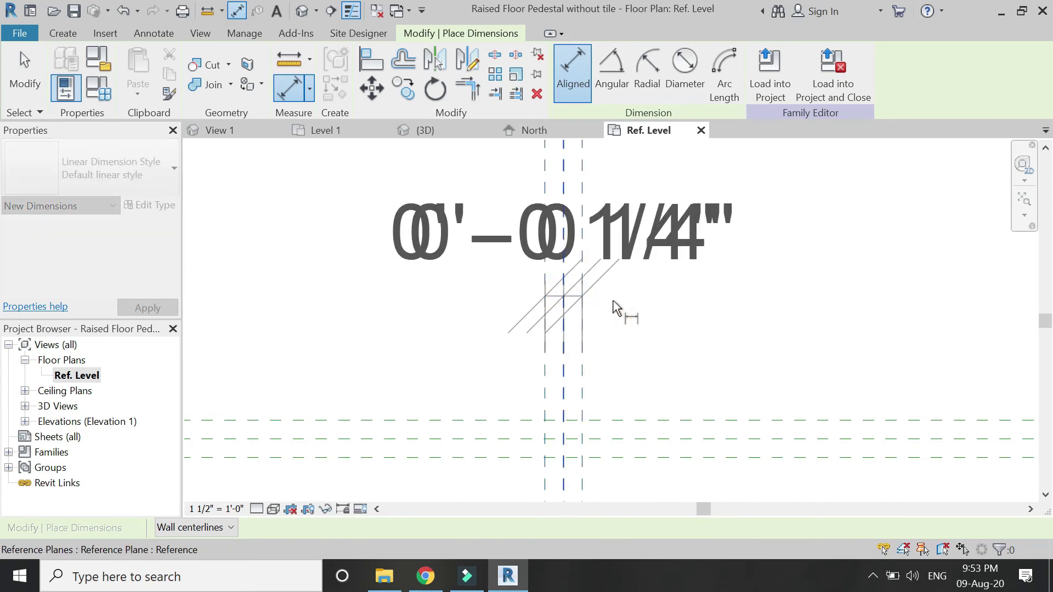
scroll(616, 305, down, 2)
click(740, 233)
scroll(564, 301, up, 2)
scroll(561, 308, up, 1)
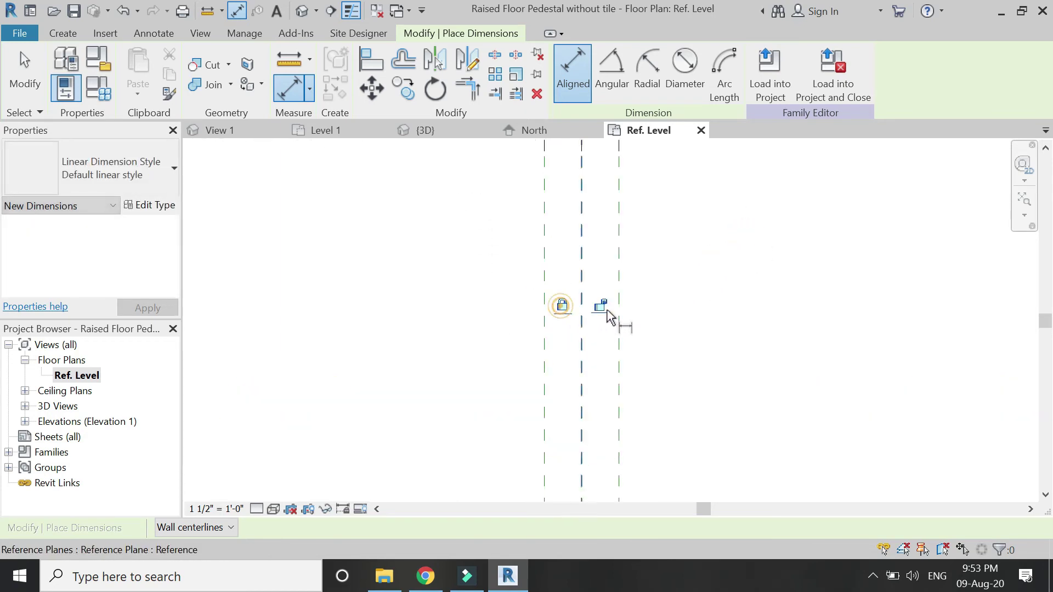
scroll(652, 318, down, 3)
scroll(648, 308, down, 2)
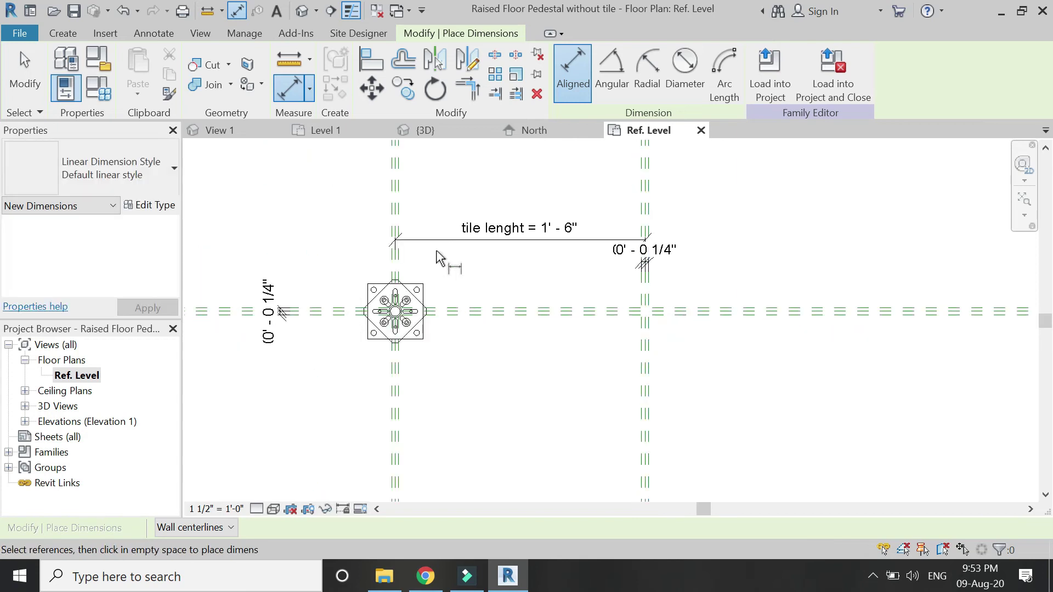
key(Escape)
Step: Start an extrusion, set the visual style to Hidden Line, and pick the pedestal's top plate as the work plane
click(57, 34)
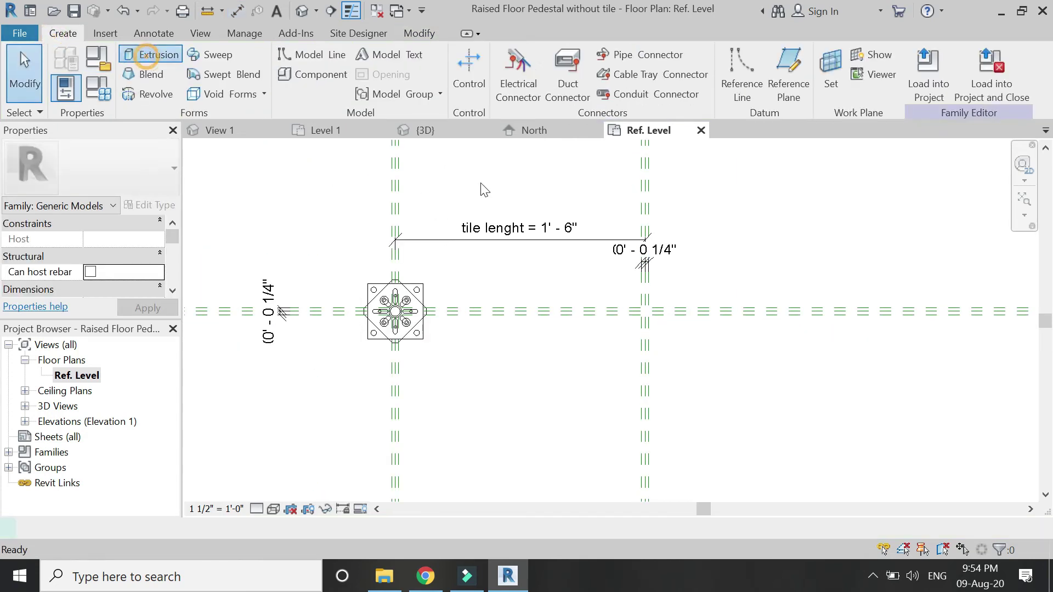
click(145, 55)
click(712, 71)
click(687, 291)
click(752, 363)
click(273, 509)
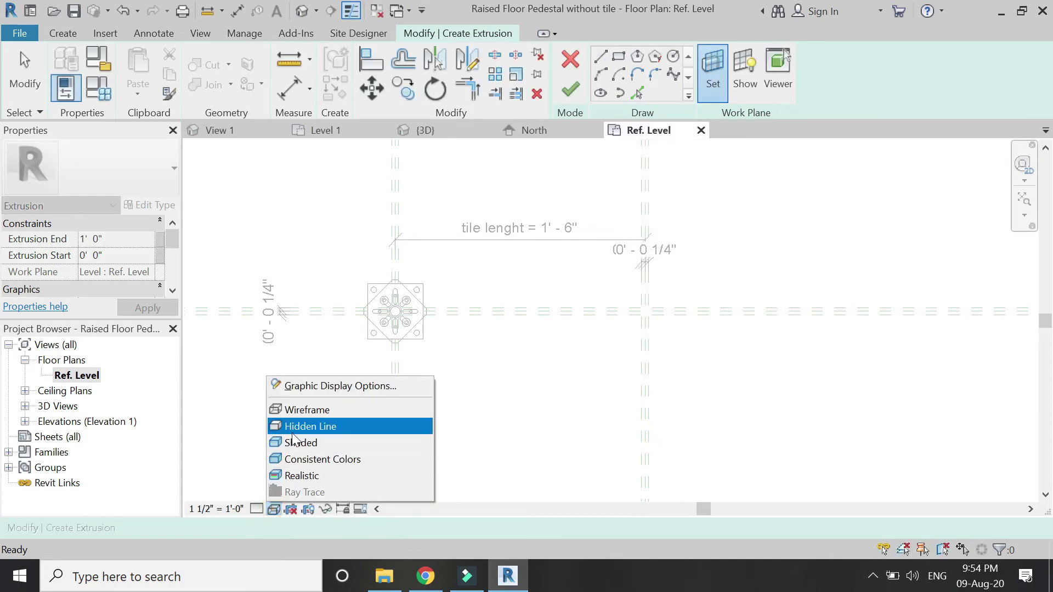
click(293, 442)
scroll(395, 322, up, 4)
key(Escape)
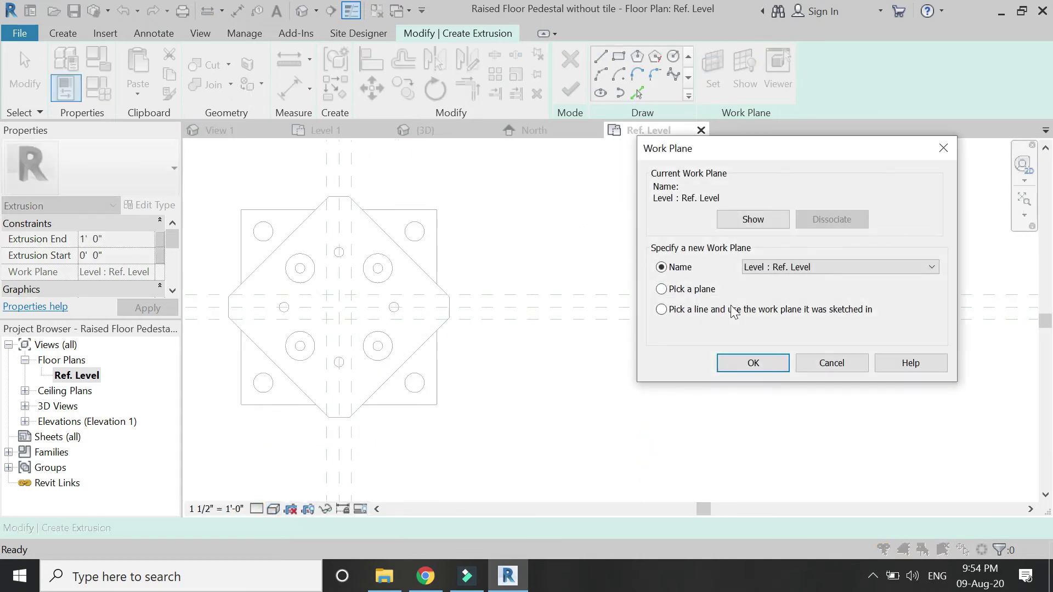
click(752, 363)
click(428, 277)
Step: Sketch a rectangle between the outer horizontal planes, spanning the facing inner planes of the two vertical groups, and lock its edges to them
click(618, 56)
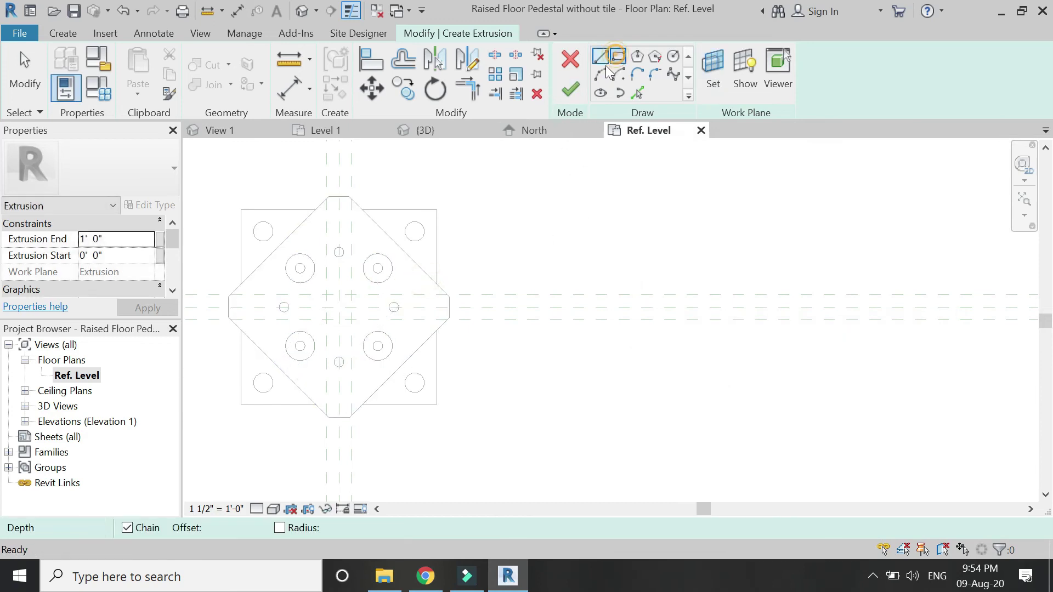
click(350, 295)
scroll(307, 339, down, 3)
scroll(570, 324, up, 6)
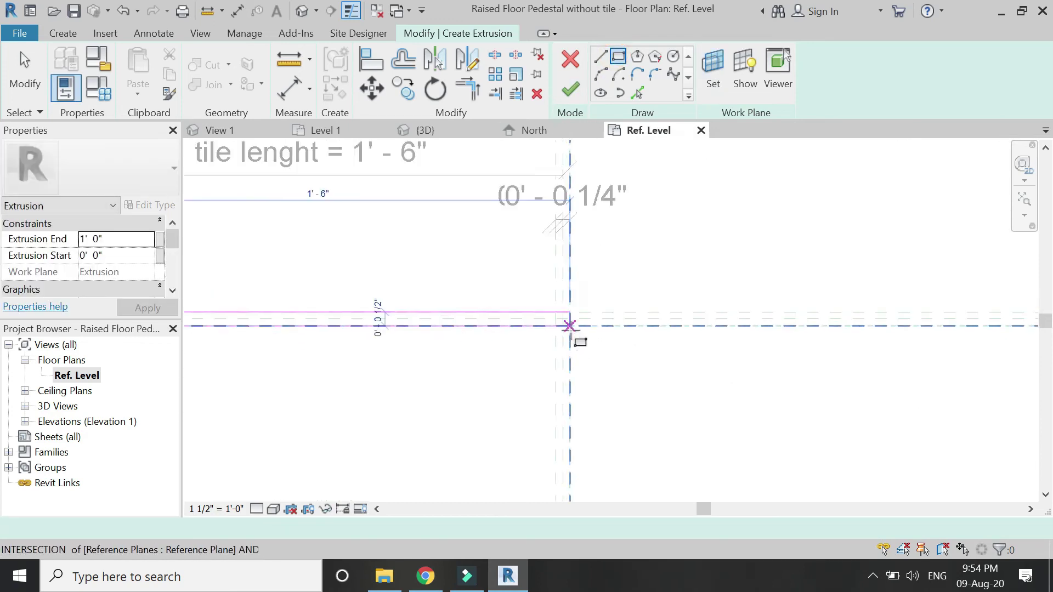
click(550, 317)
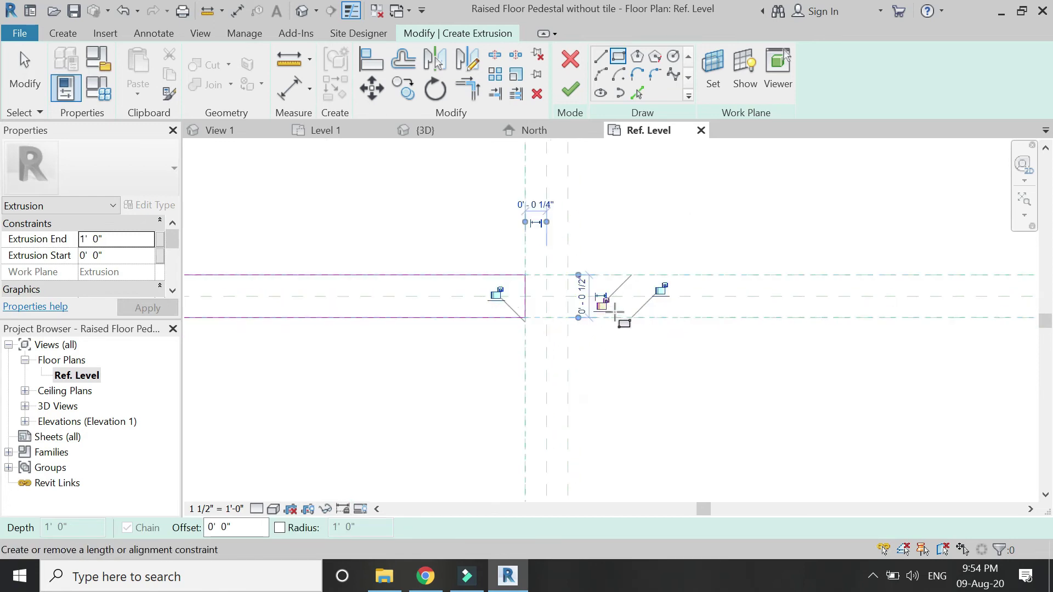
scroll(607, 301, up, 3)
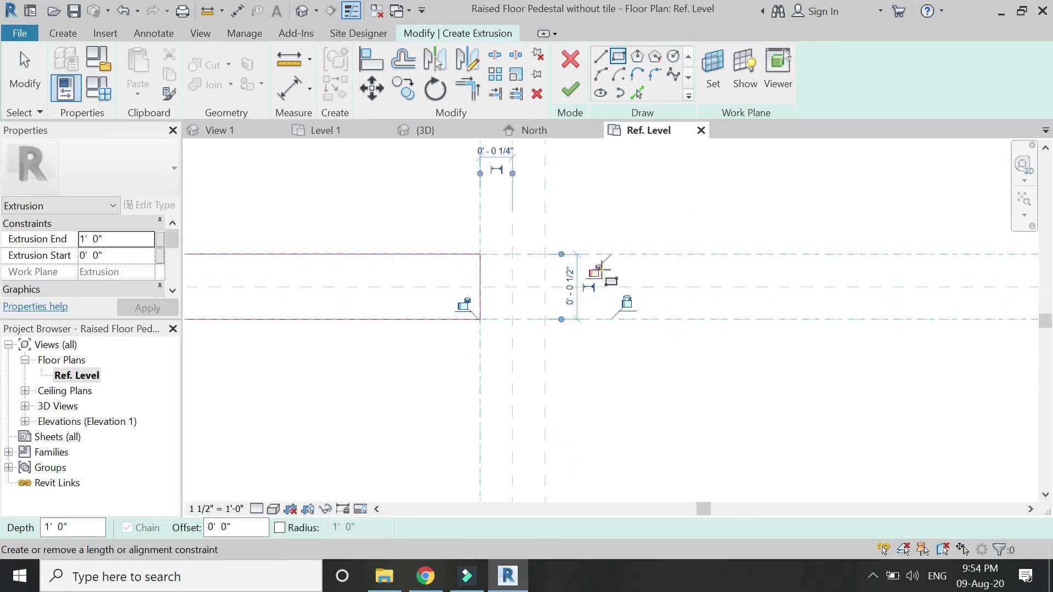
scroll(773, 322, down, 5)
scroll(285, 324, up, 6)
scroll(377, 301, down, 5)
scroll(307, 298, up, 3)
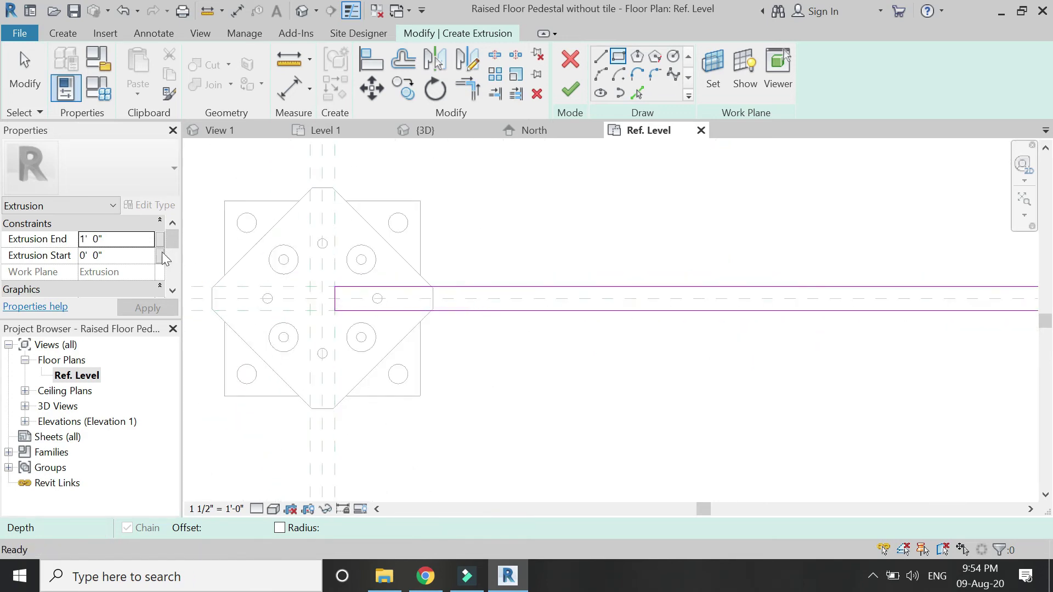
Step: Set Extrusion End to 0' 0 1/2" and finish the stringer extrusion
click(134, 240)
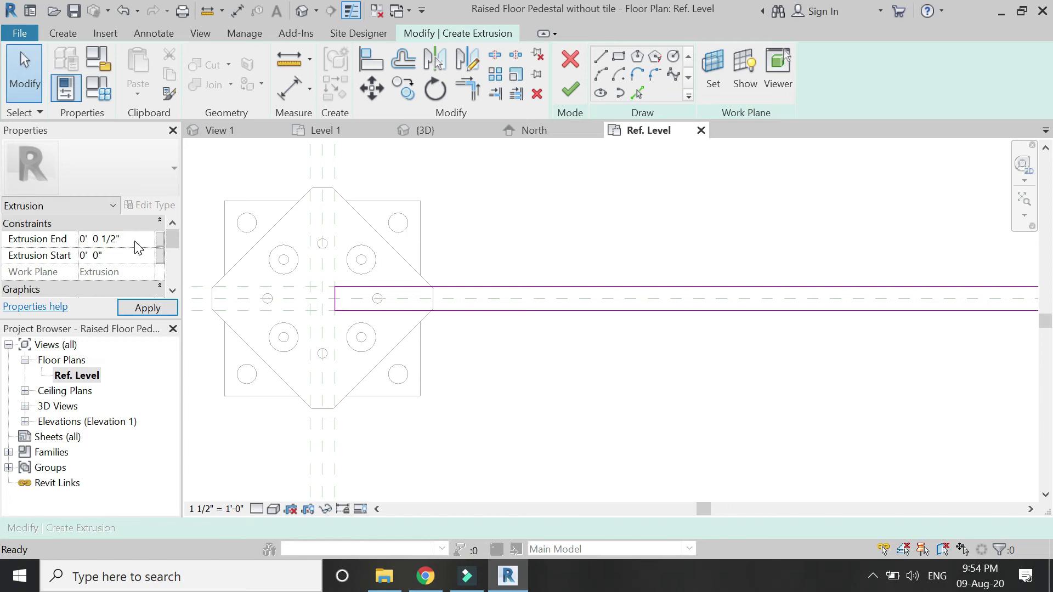
click(569, 89)
click(472, 250)
scroll(471, 250, down, 4)
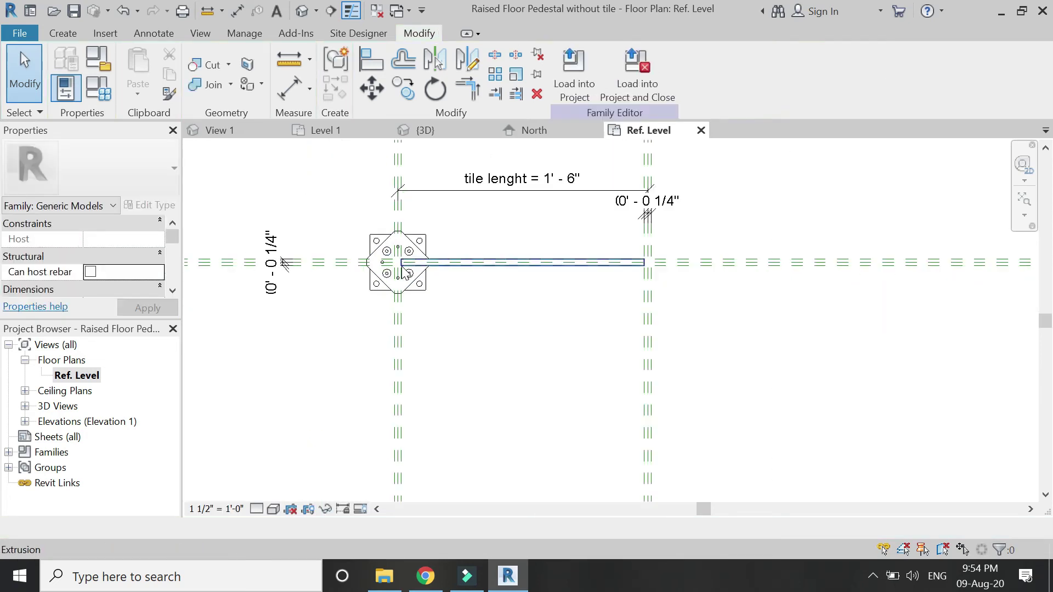
Step: Save the Raised Floor Pedestal without tile family, load it into the project and close the family
click(77, 12)
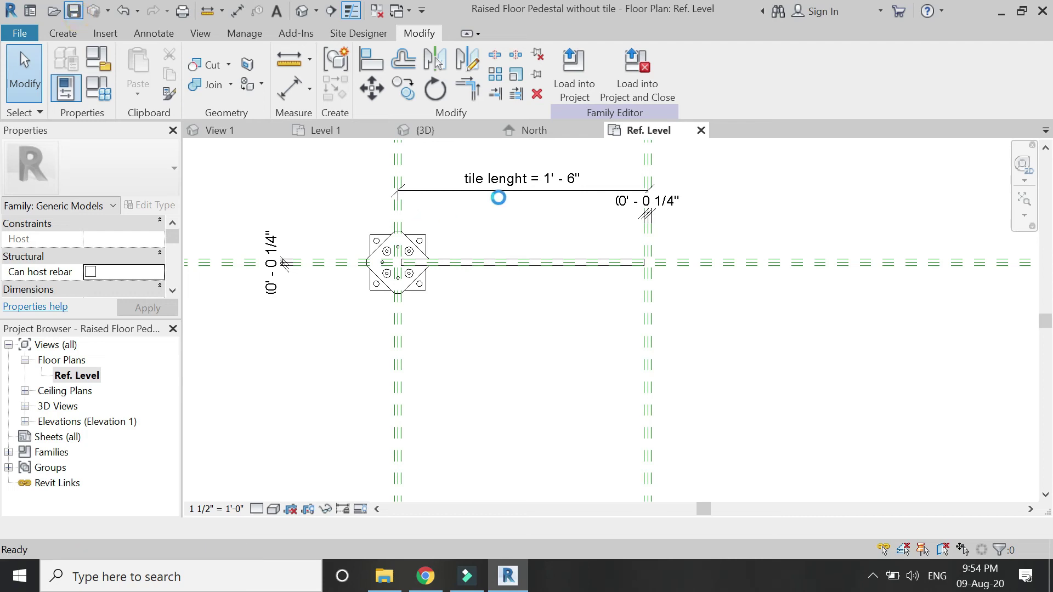
click(636, 85)
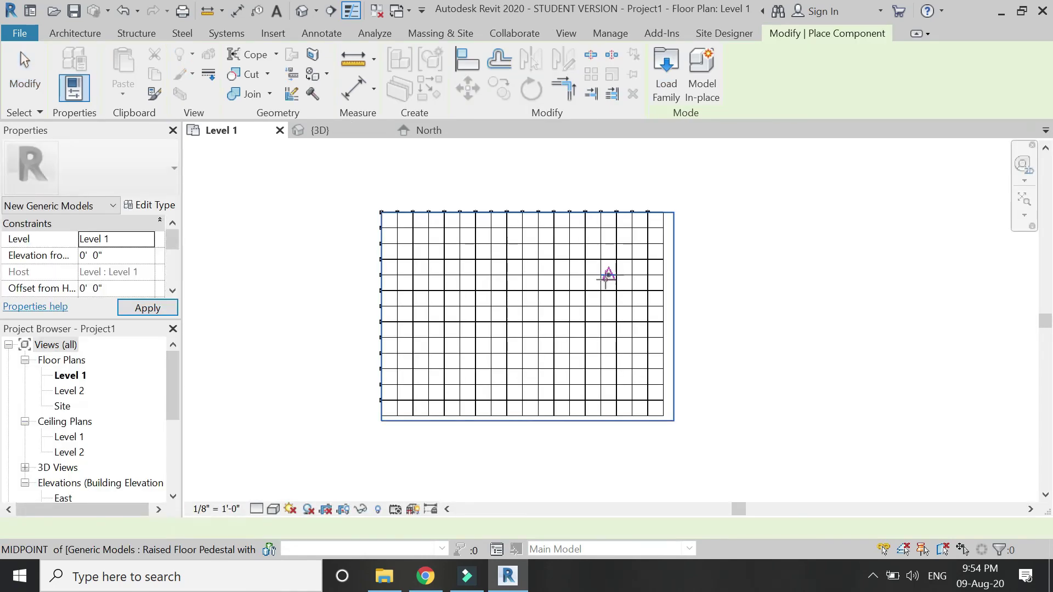
Step: Place a Raised Floor Pedestal without tile at the last tile's upper right corner, rotated so its stringer runs down the tile edge
scroll(669, 216, up, 5)
scroll(664, 218, up, 3)
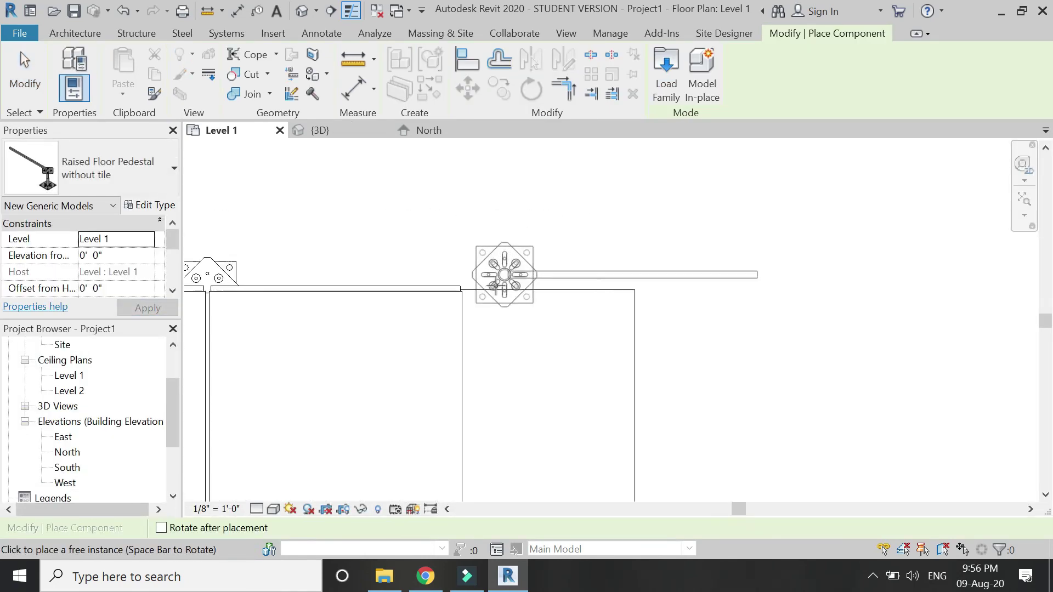
scroll(505, 266, up, 3)
key(space)
key(space)
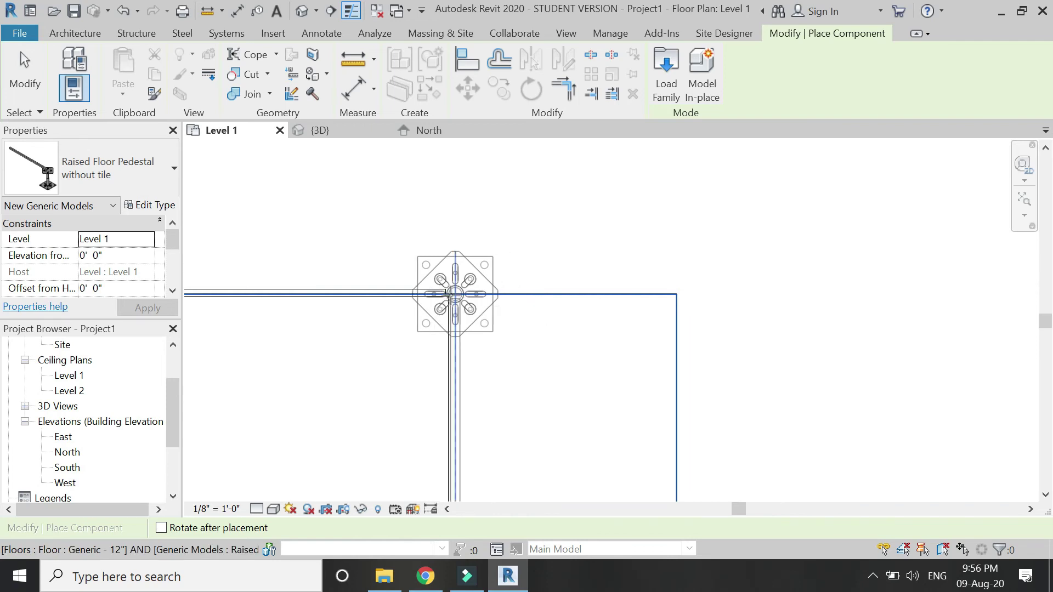
scroll(450, 295, up, 3)
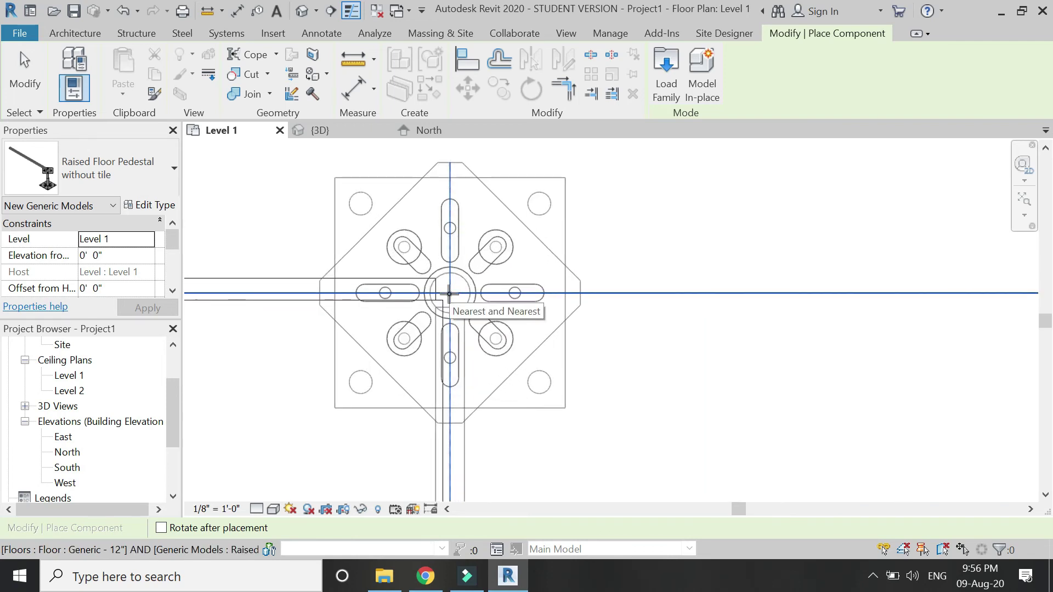
click(449, 294)
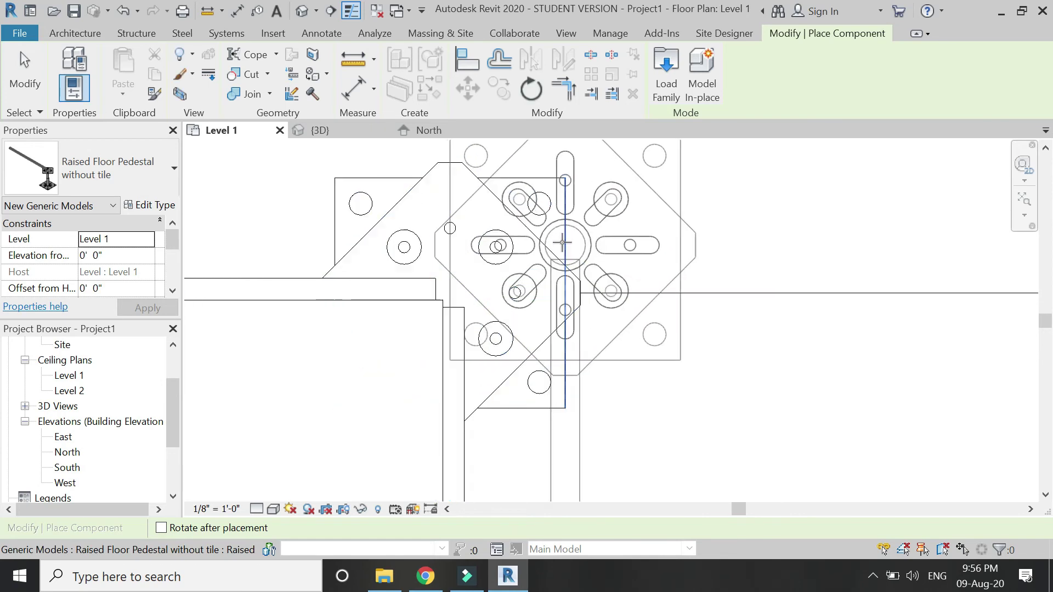
key(Escape)
scroll(538, 224, down, 3)
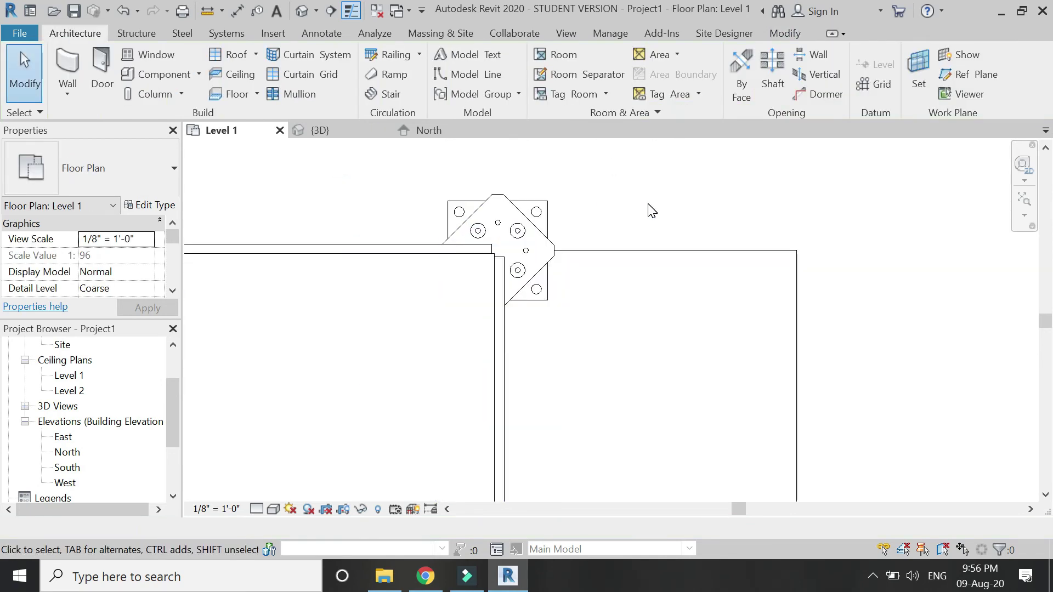
scroll(650, 211, down, 1)
Step: Select the newly placed pedestal without tile and examine its type properties
click(535, 239)
click(149, 204)
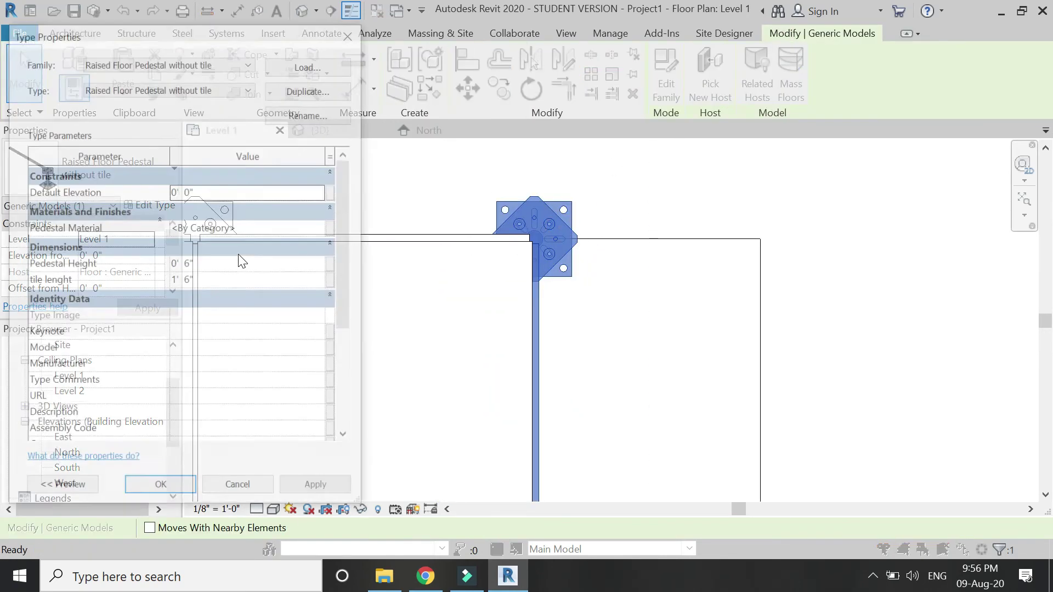
click(181, 489)
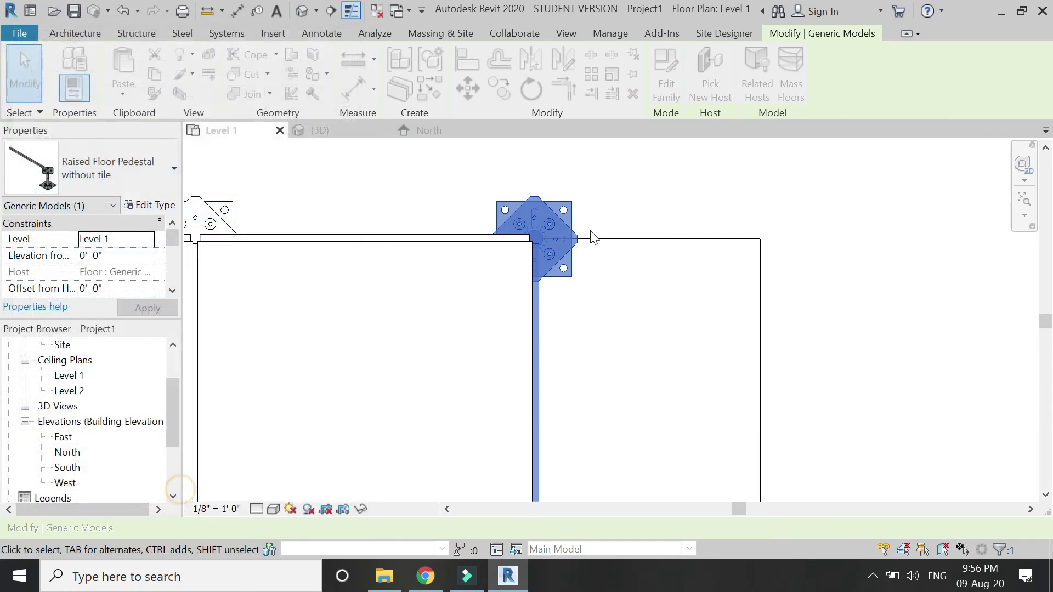
scroll(591, 184, down, 3)
scroll(587, 183, up, 1)
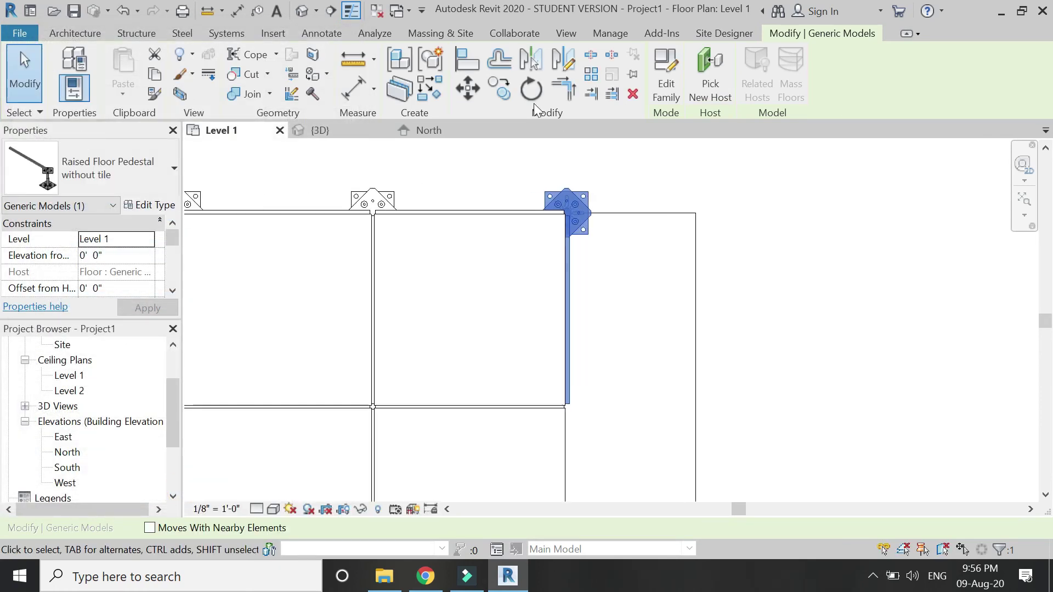
Step: Array the corner pedestal without tile down the tiles' right edge at one-tile spacing, covering every tile row
click(589, 93)
scroll(564, 223, up, 8)
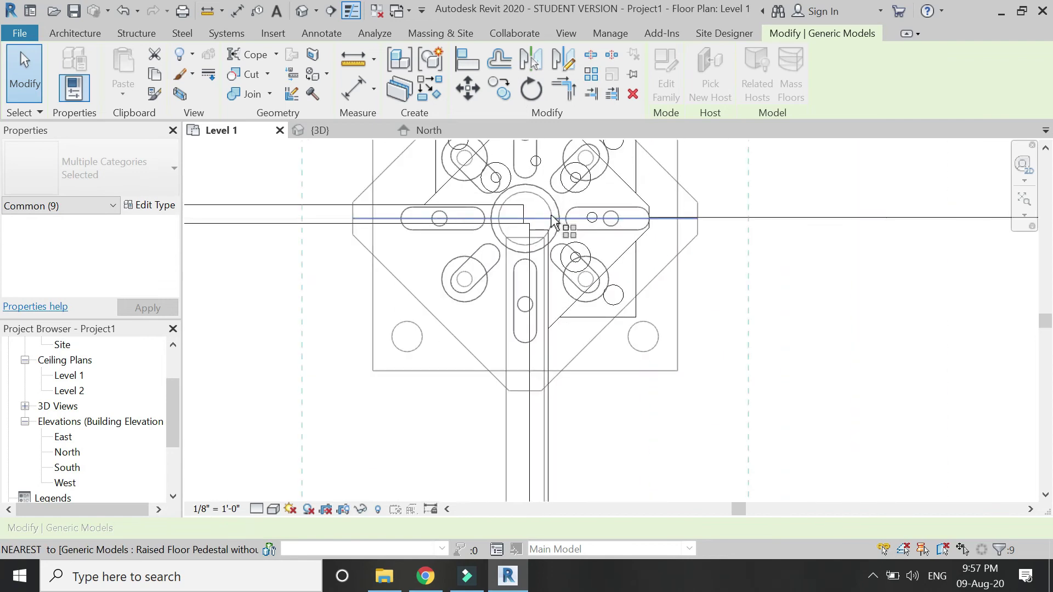
key(a)
key(r)
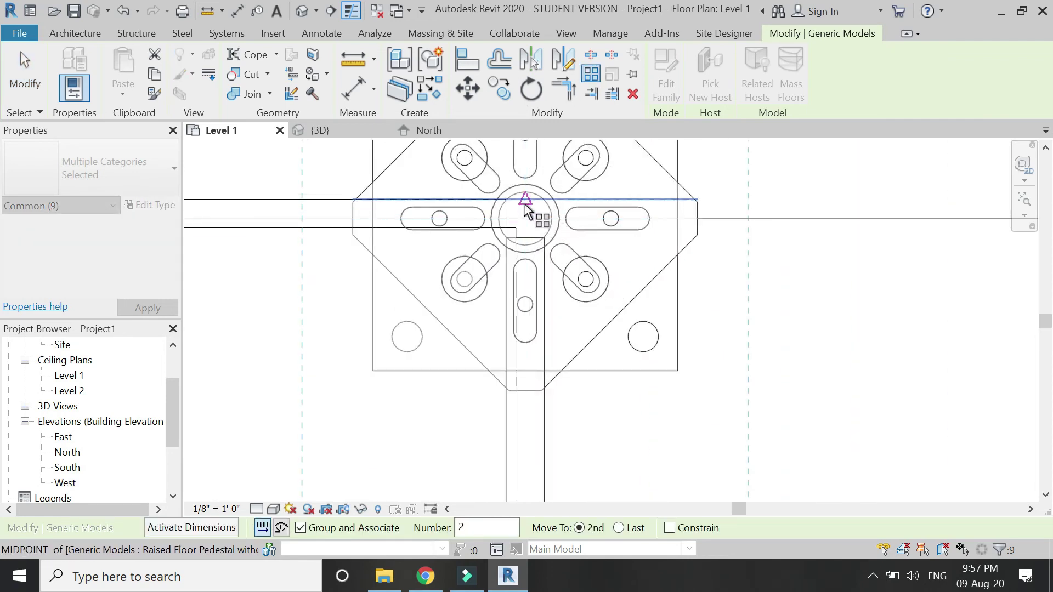
click(525, 218)
scroll(528, 180, down, 8)
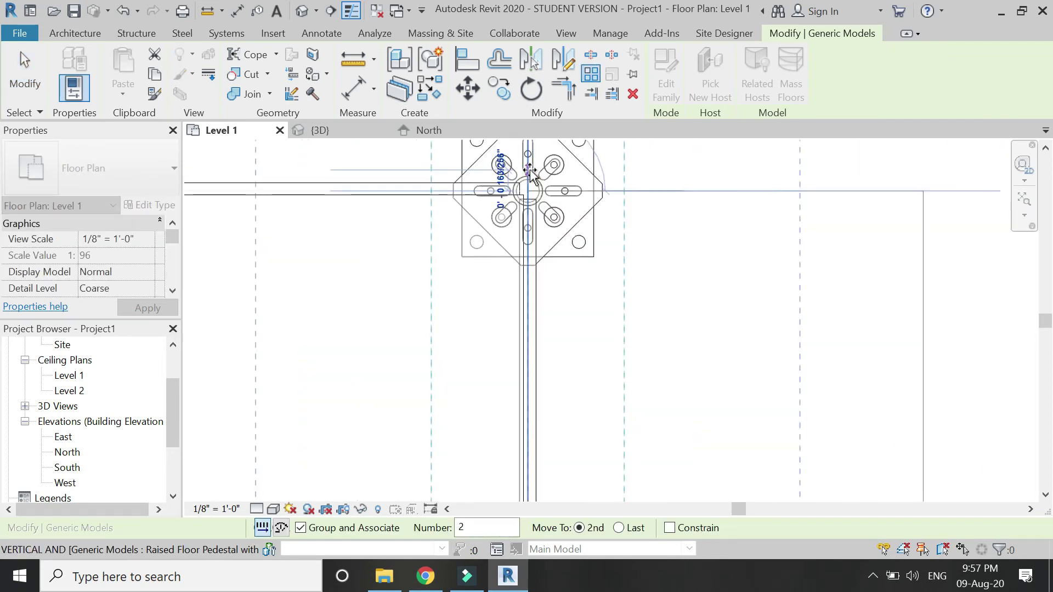
scroll(527, 373, up, 4)
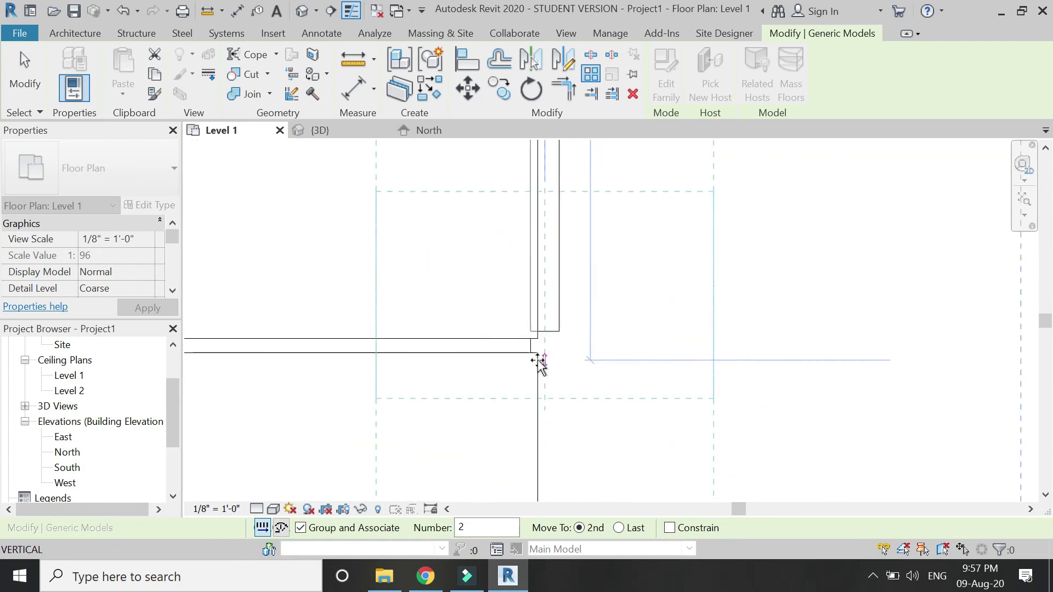
click(547, 341)
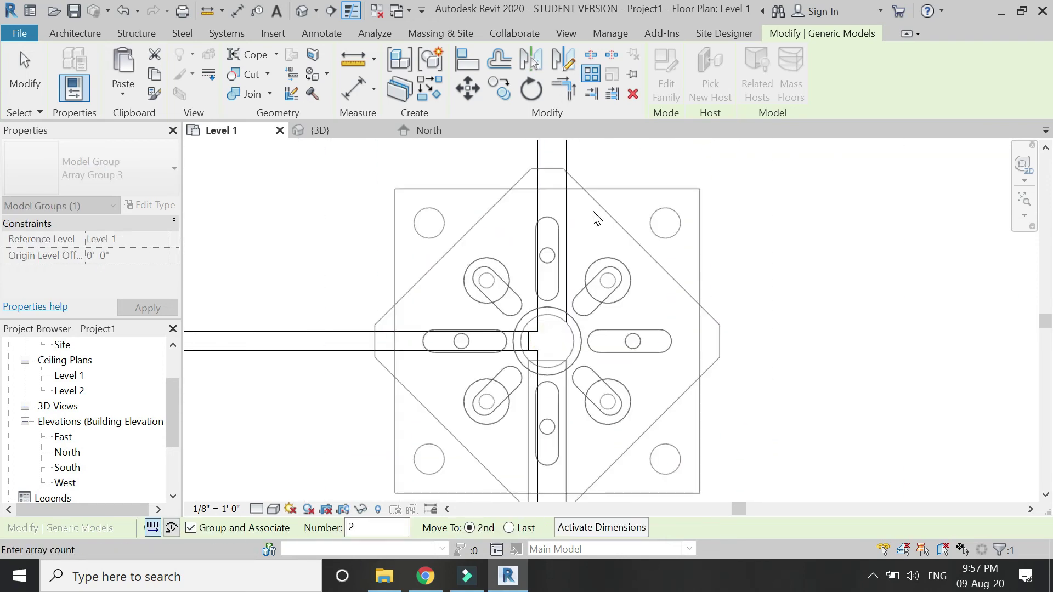
scroll(597, 218, down, 10)
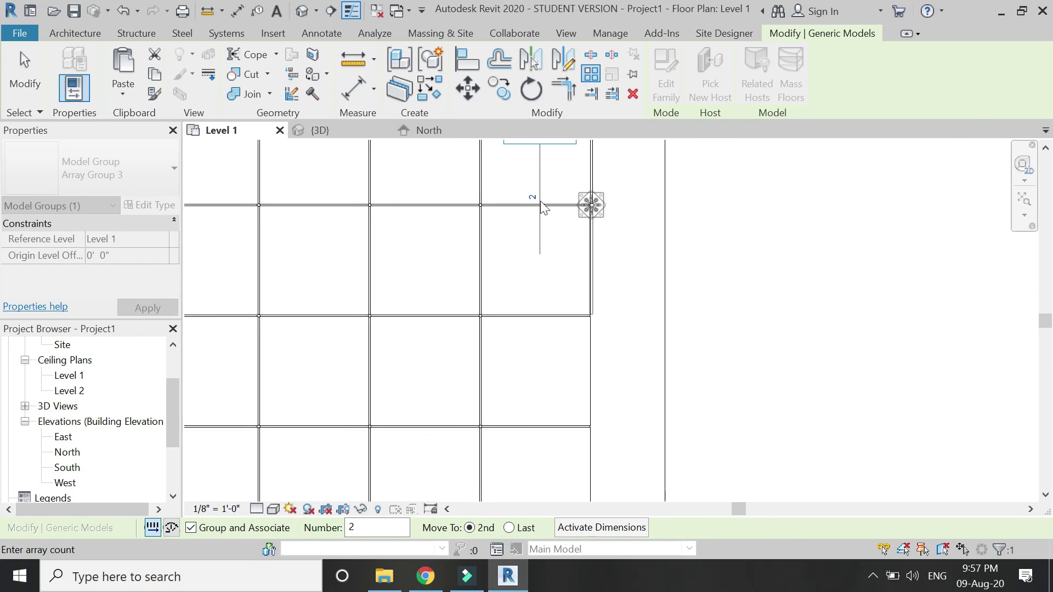
scroll(540, 289, down, 2)
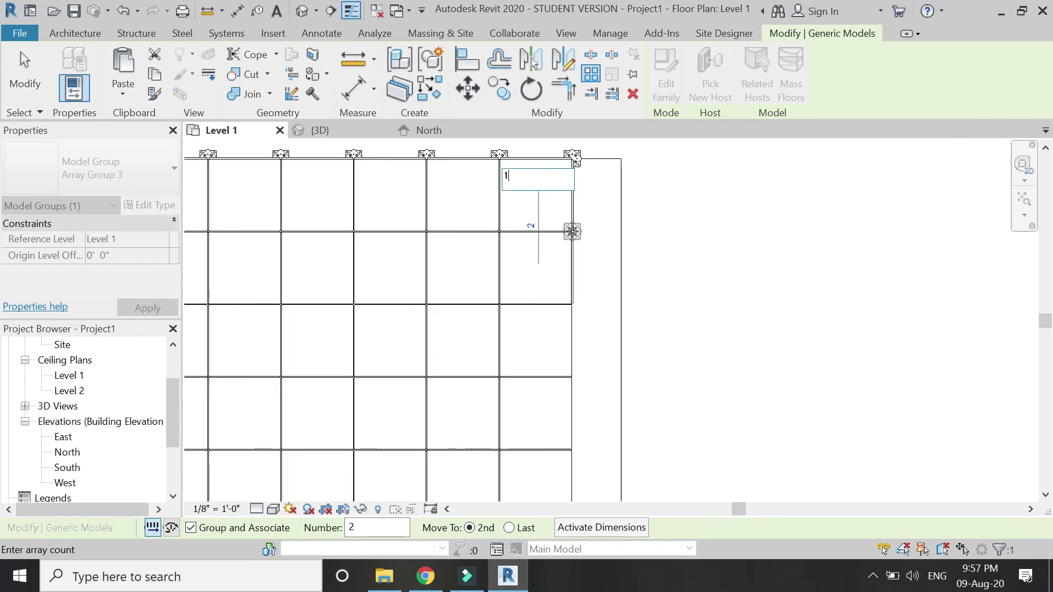
key(Return)
scroll(615, 207, down, 3)
click(611, 498)
Step: Place a Raised Floor Pedestal without tile at the lower left tile corner, with its stringer running along the bottom tile edge
middle_drag(611, 499, 733, 418)
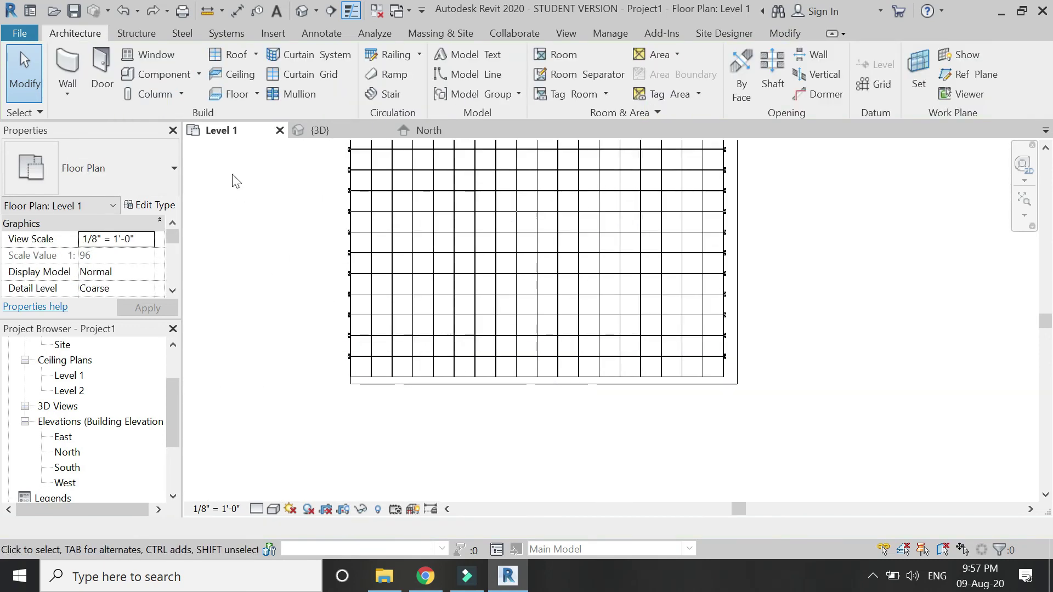
click(165, 74)
scroll(351, 379, up, 6)
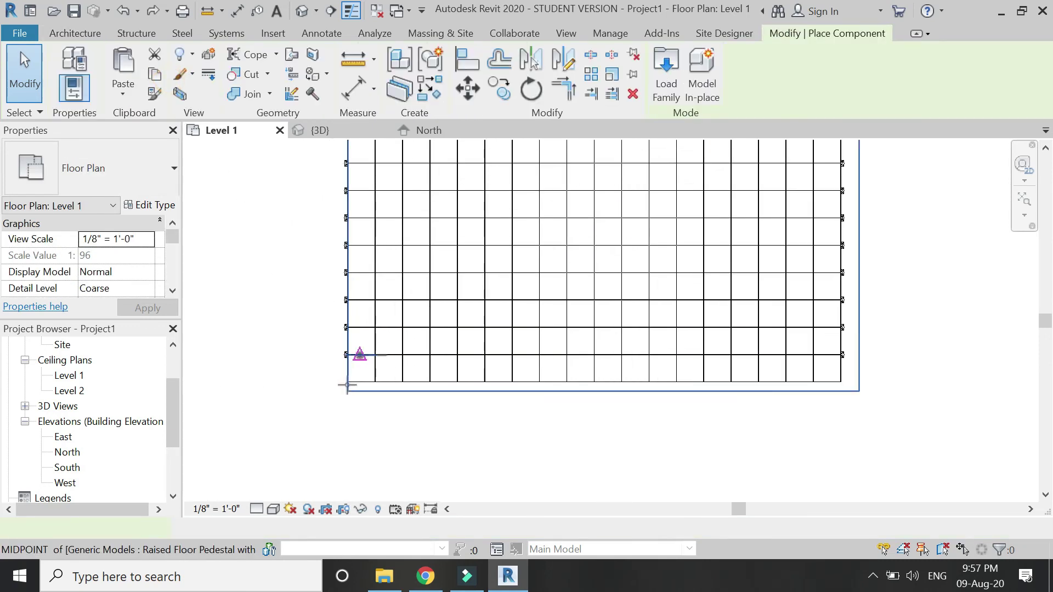
scroll(337, 401, up, 2)
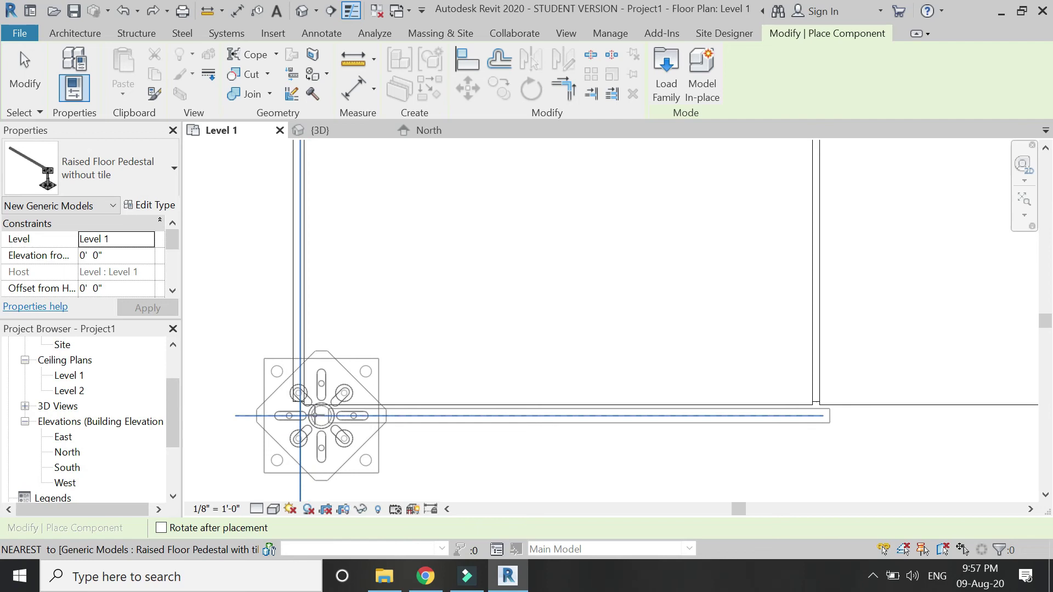
scroll(302, 410, up, 2)
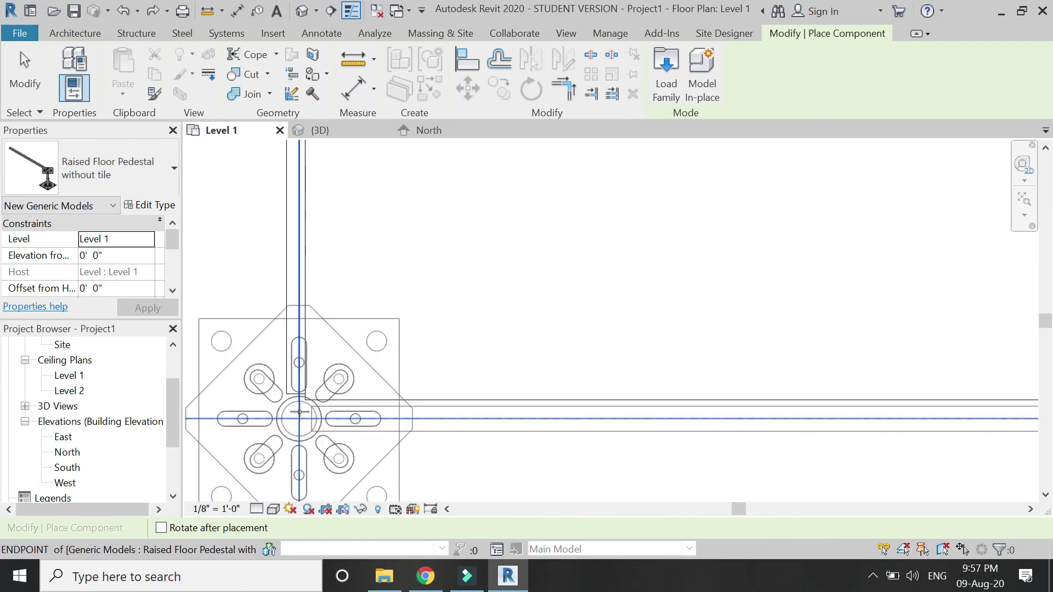
middle_drag(299, 411, 299, 407)
click(299, 406)
scroll(298, 406, down, 5)
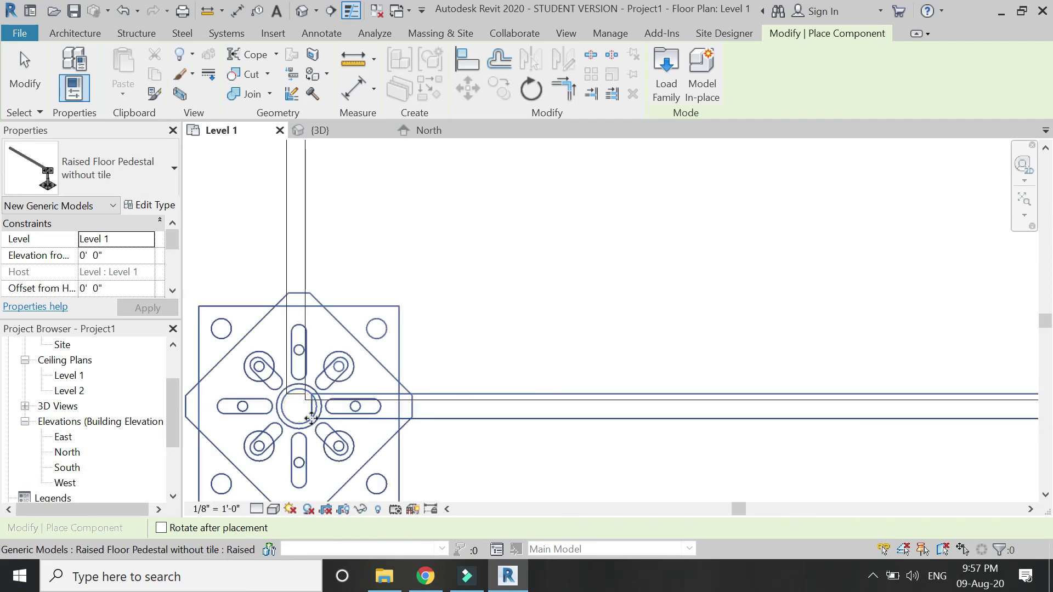
key(Escape)
key(Escape)
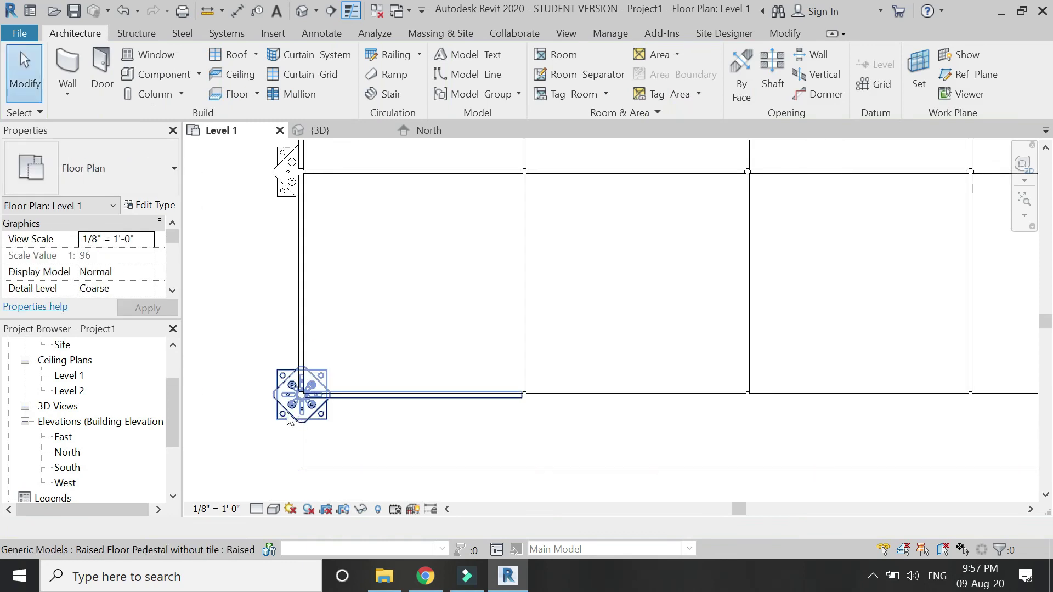
Step: Array the lower left pedestal without tile along the bottom tile edge at one-tile spacing, with 18 items
click(289, 420)
scroll(292, 408, up, 3)
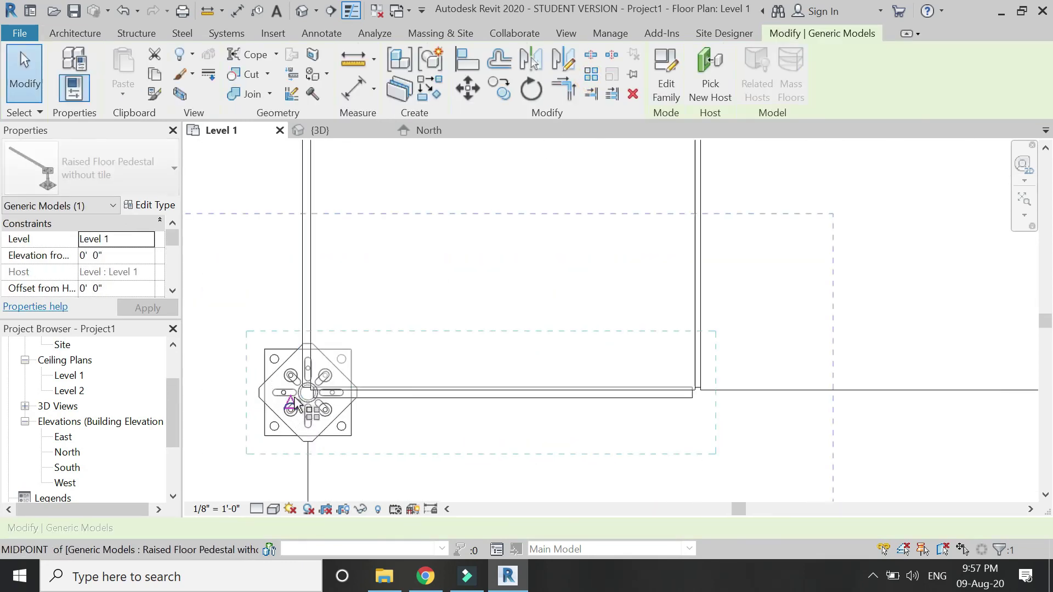
scroll(294, 404, up, 3)
ctrl+click(325, 390)
key(a)
key(r)
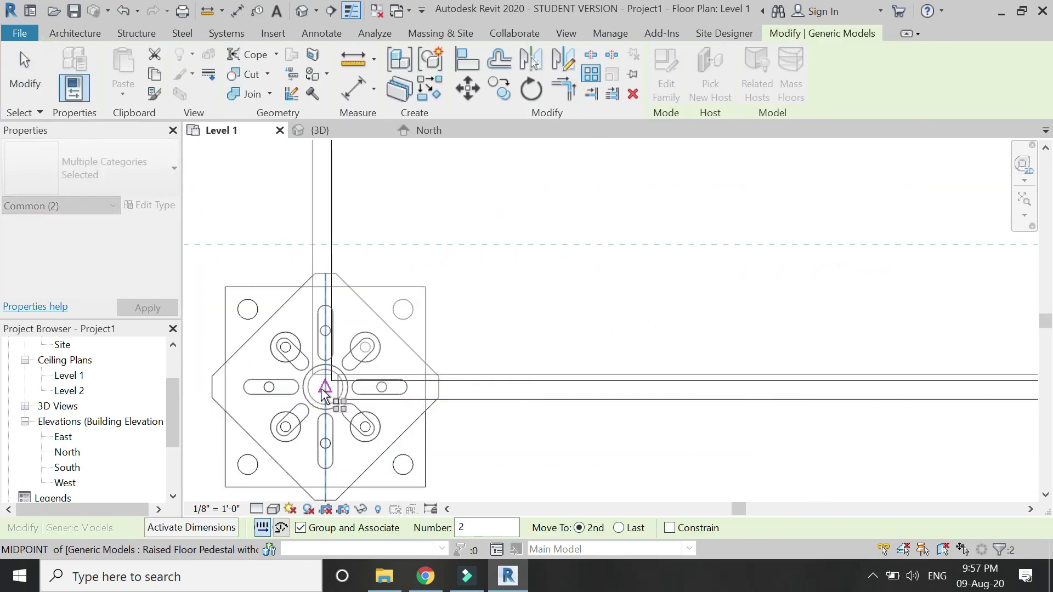
scroll(323, 390, up, 2)
click(329, 390)
scroll(326, 390, down, 4)
scroll(473, 398, up, 2)
scroll(472, 397, up, 2)
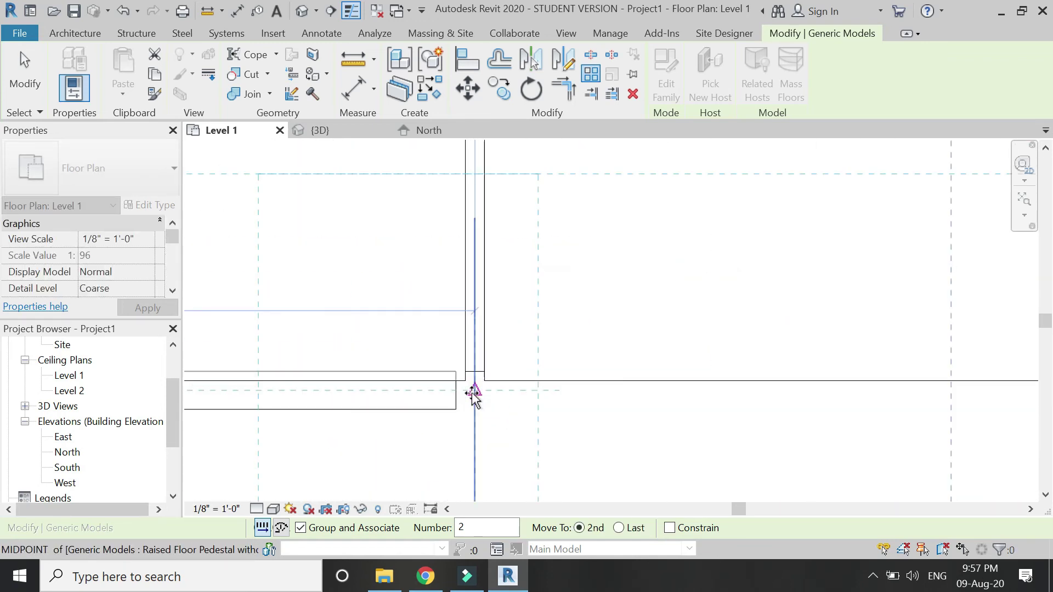
click(473, 397)
scroll(473, 397, down, 5)
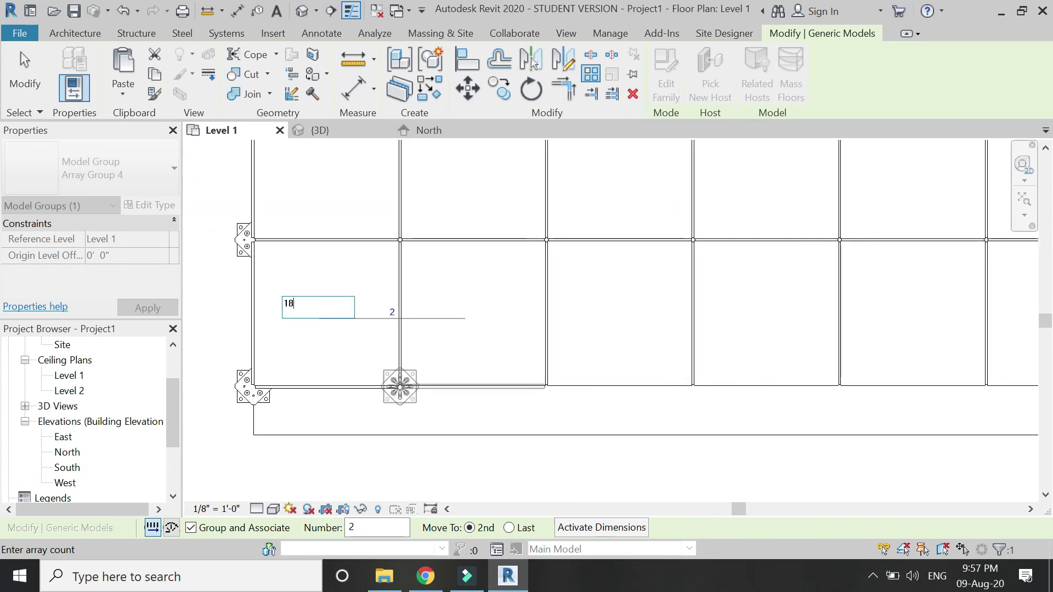
key(Return)
scroll(399, 381, down, 4)
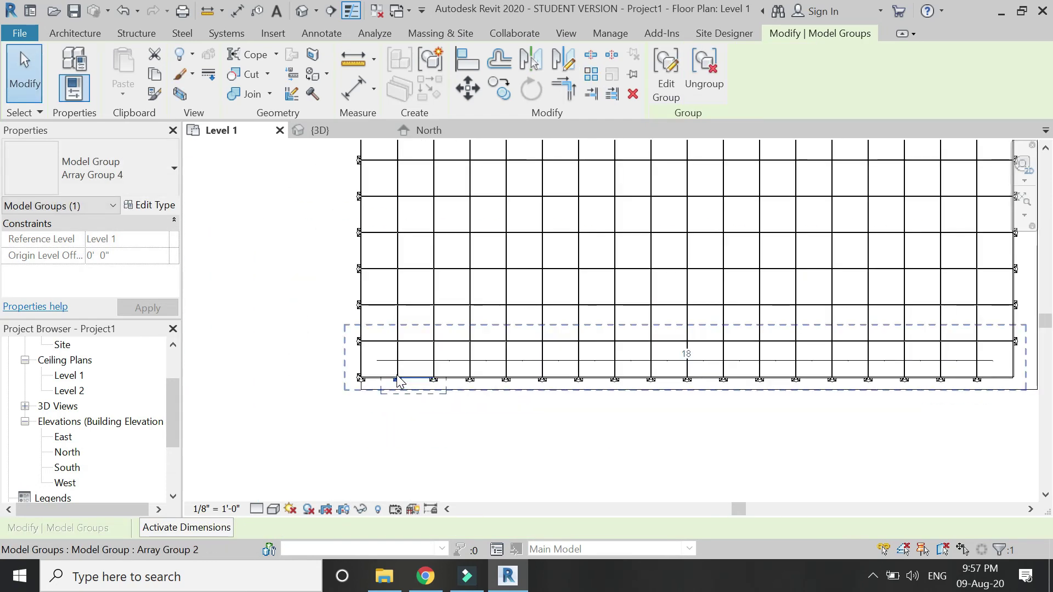
key(Escape)
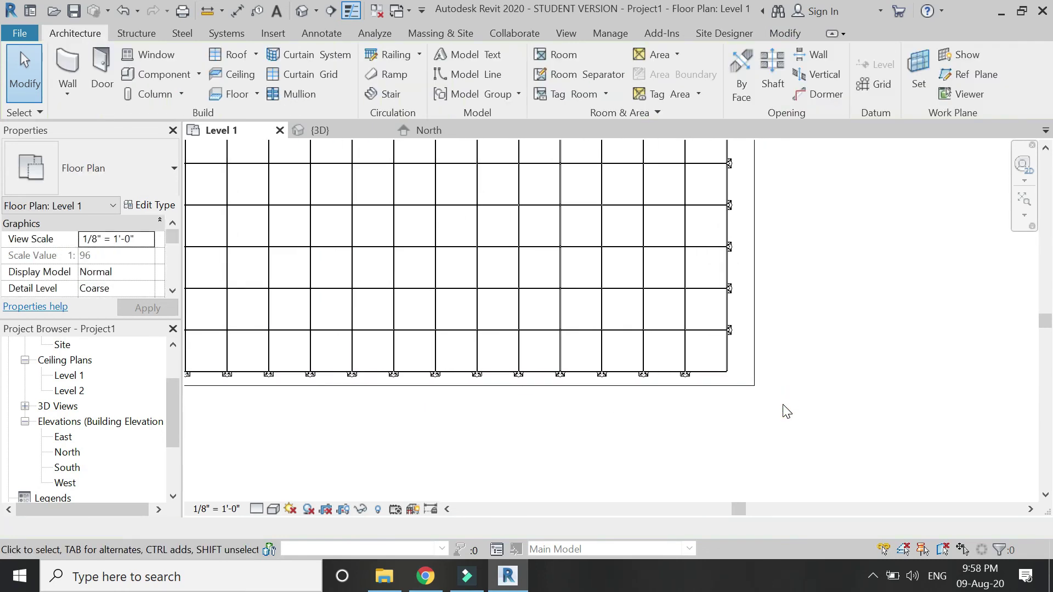
Step: Open the recent Raised Floor Pedestal.rfa family, load it into the project and close it
scroll(679, 439, down, 2)
scroll(742, 399, up, 6)
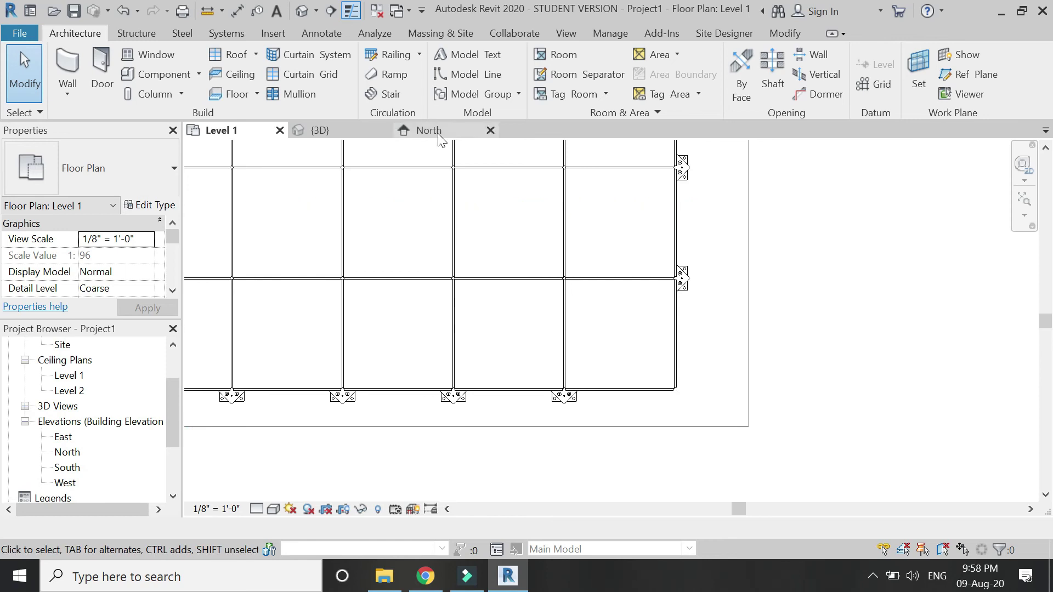
click(20, 33)
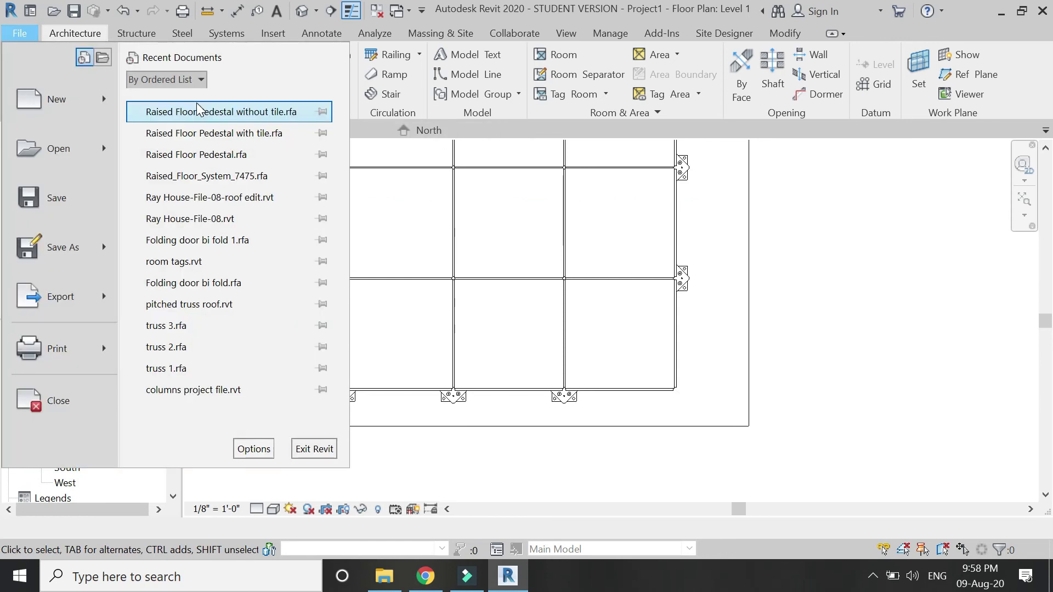
click(217, 160)
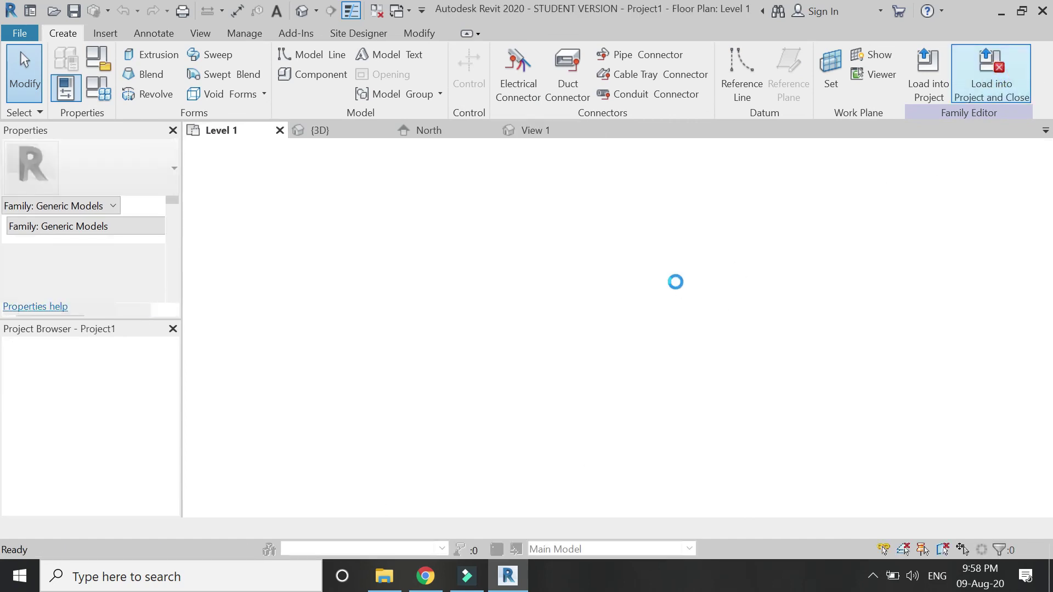
Step: Place one plain Raised Floor Pedestal at the lower right corner where the bottom and right stringers meet
scroll(676, 388, up, 5)
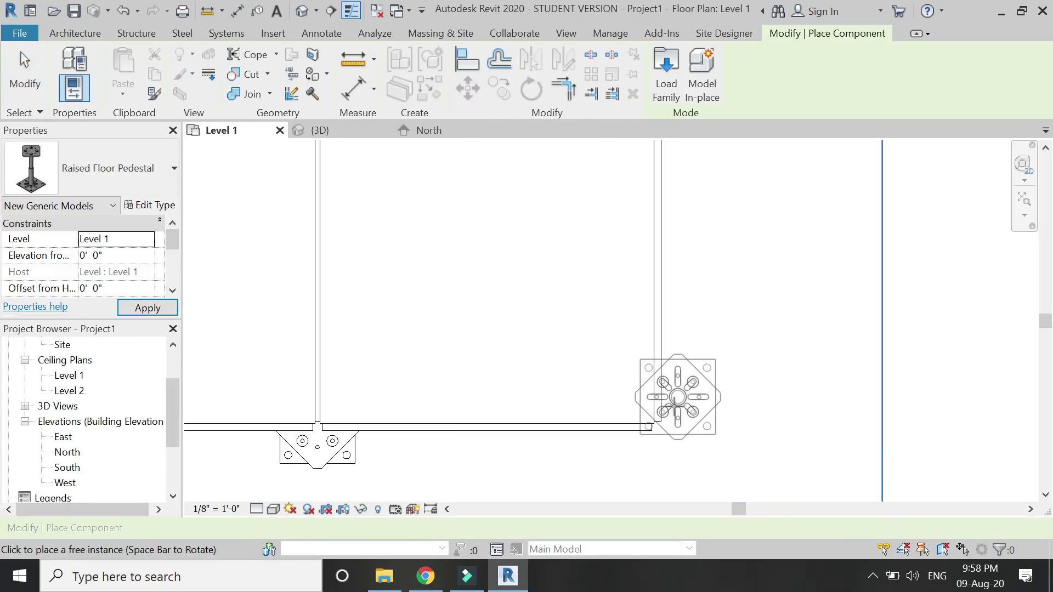
click(636, 444)
scroll(675, 417, down, 4)
key(Escape)
key(Escape)
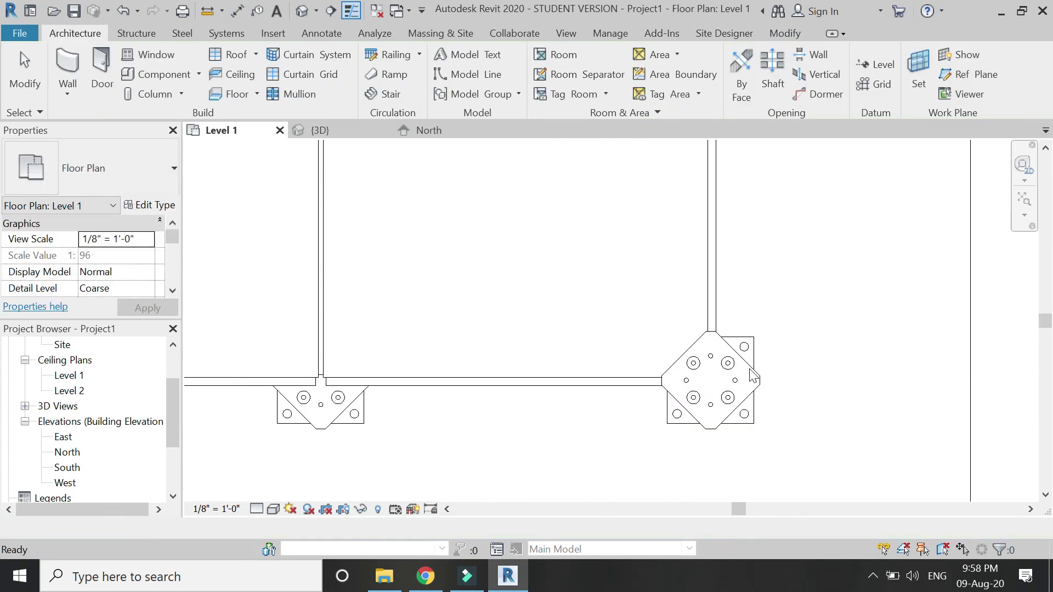
Step: Set the Pedestal Height type parameter of the lower right corner pedestal to 0' 6"
click(746, 356)
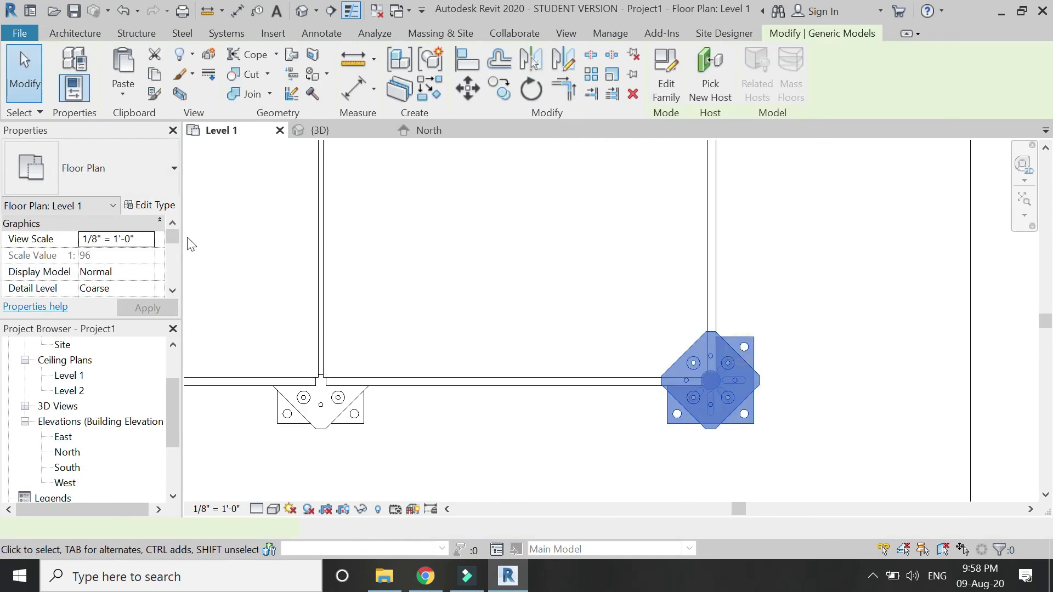
click(152, 204)
click(217, 262)
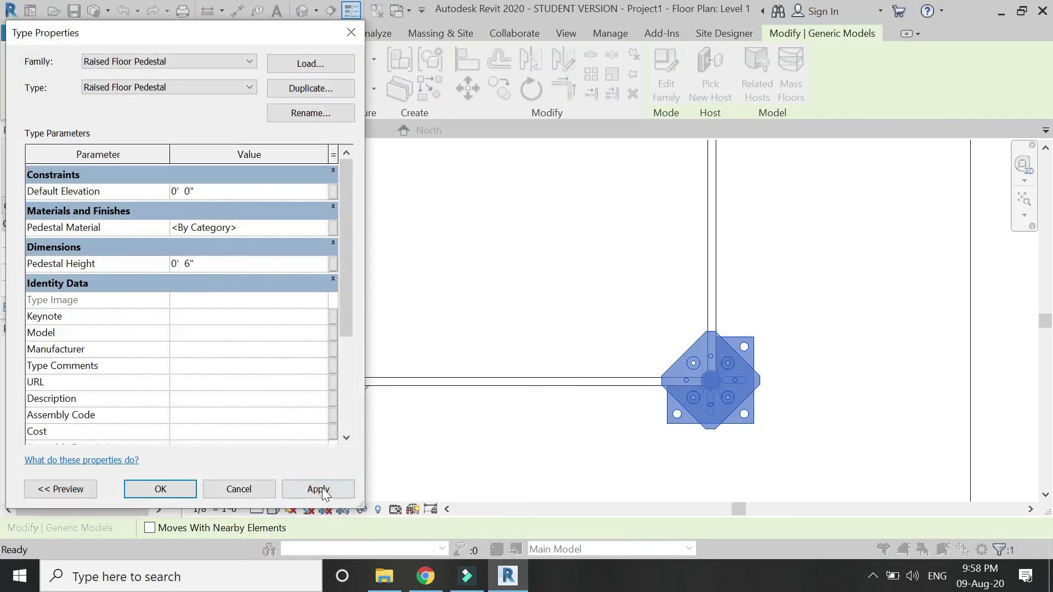
click(176, 489)
click(447, 301)
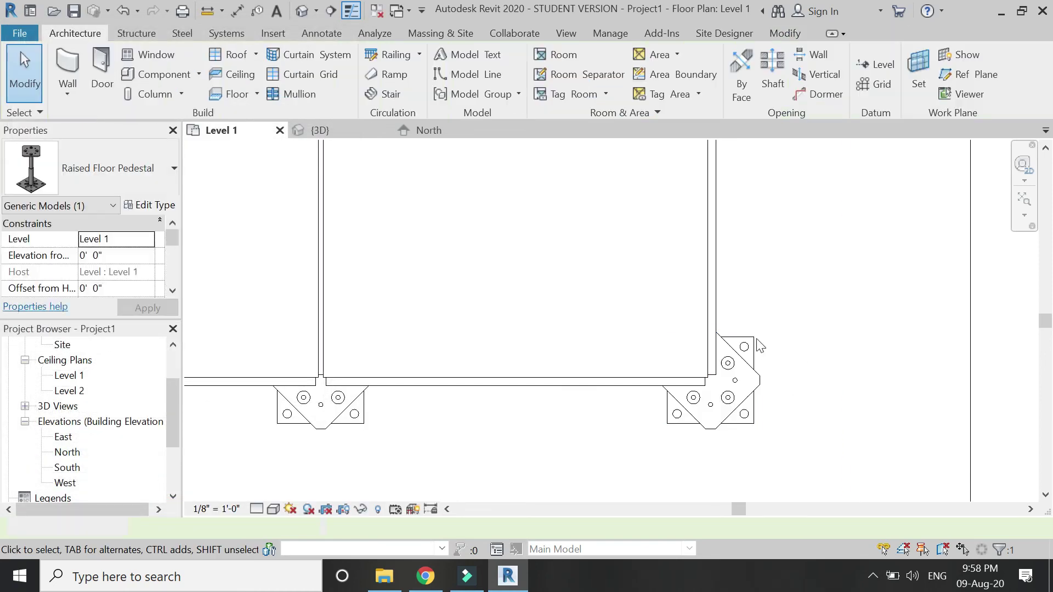
Step: Edit the floor's boundary and move its right boundary line onto the right edge of the tiled pedestal grid
scroll(674, 441, down, 3)
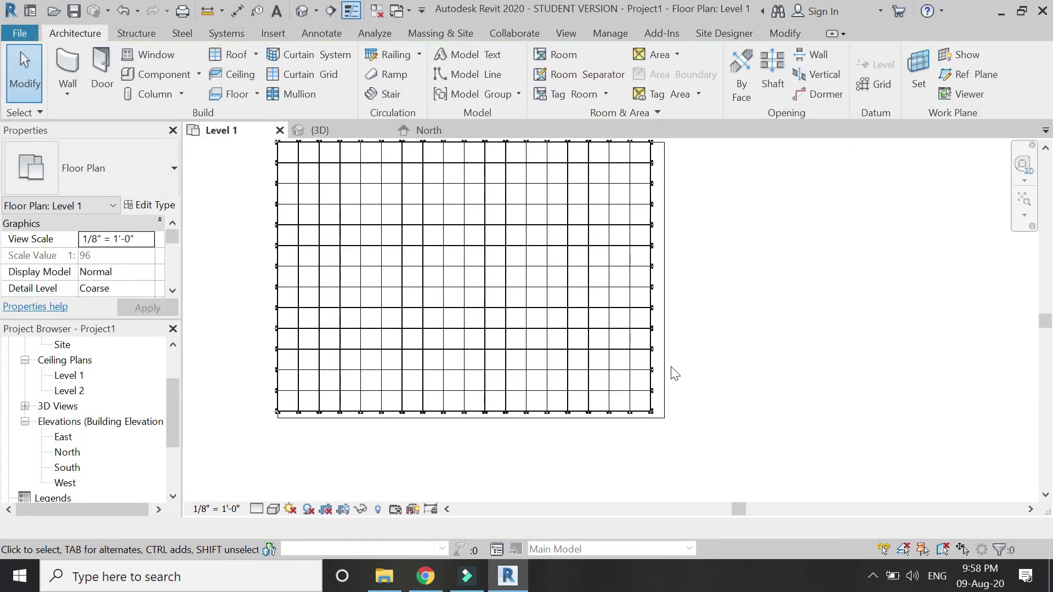
click(664, 333)
scroll(665, 333, up, 2)
double_click(663, 331)
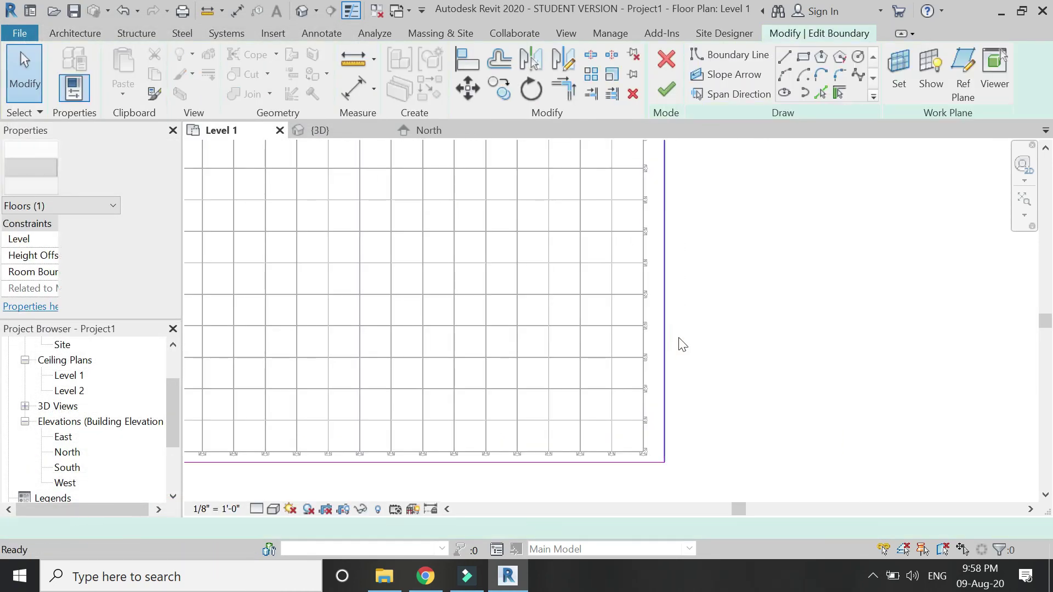
scroll(666, 310, up, 4)
click(663, 308)
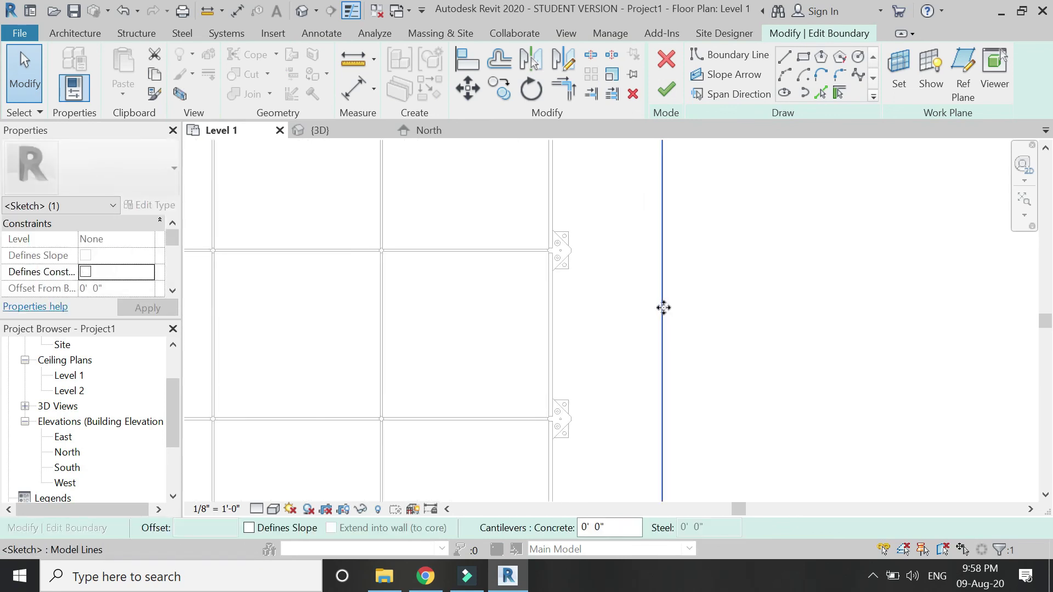
drag(558, 307, 551, 305)
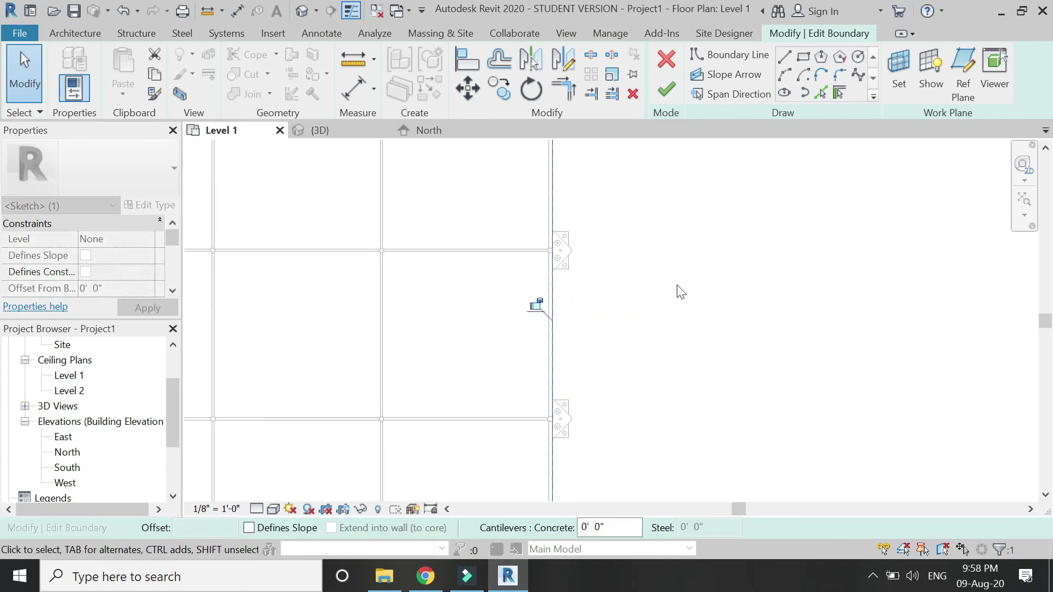
Step: Move the floor's bottom boundary line up onto the bottom edge of the pedestal grid
scroll(678, 290, down, 5)
scroll(656, 403, up, 3)
scroll(656, 403, up, 4)
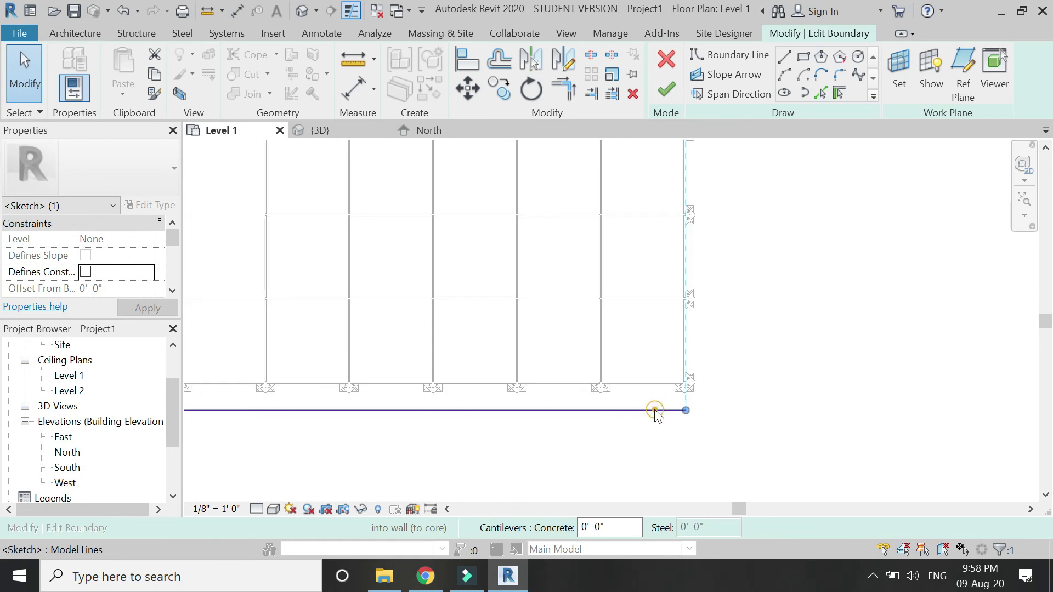
mouse_move(653, 413)
mouse_down()
mouse_move(665, 353)
mouse_move(666, 364)
mouse_up()
Step: Move the floor's left boundary line onto the left edge of the pedestal grid
scroll(822, 404, down, 5)
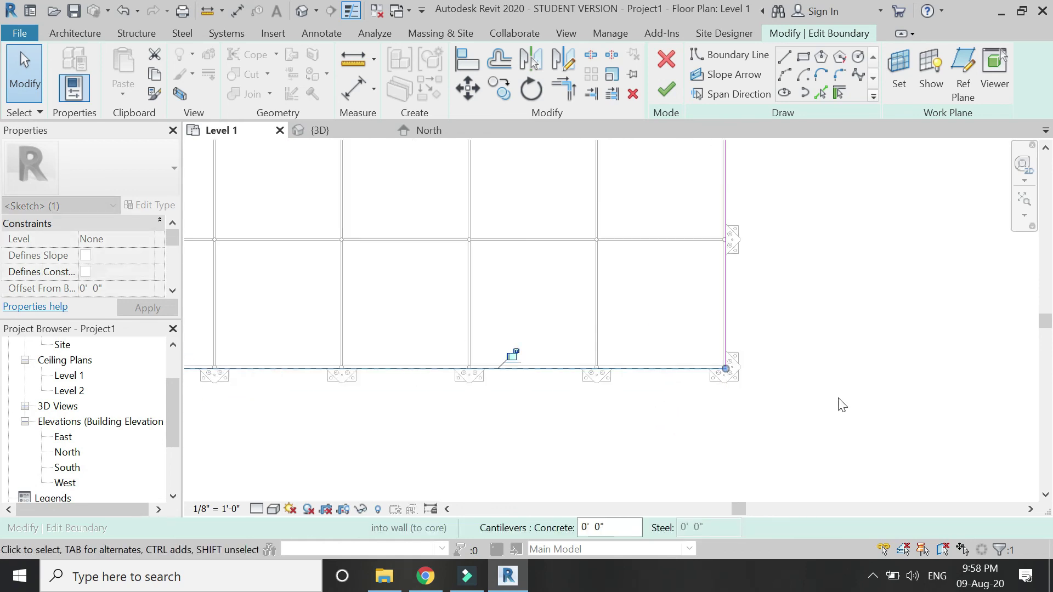
scroll(389, 235, up, 8)
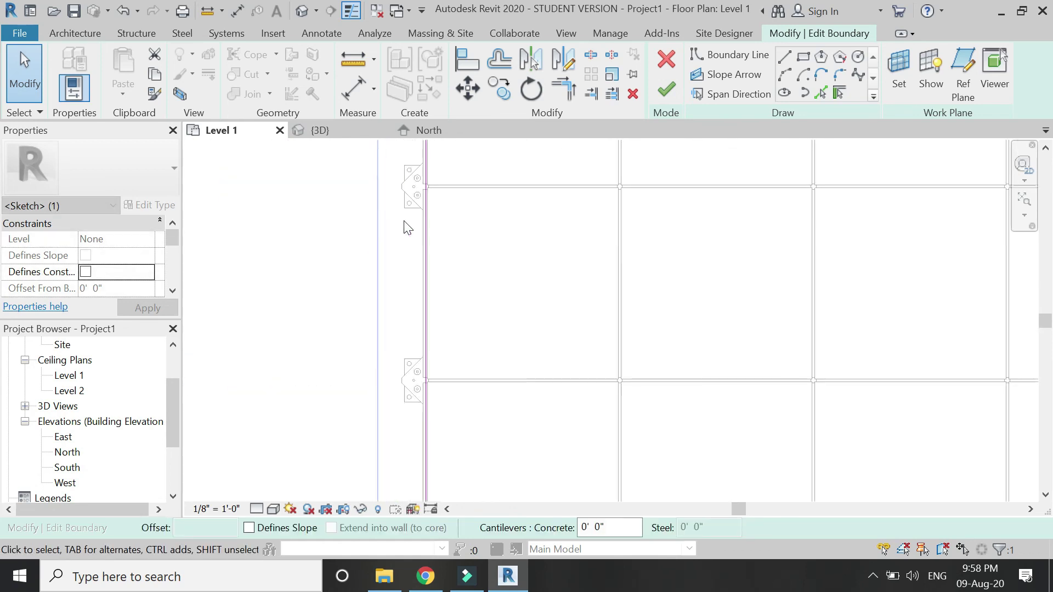
drag(445, 229, 428, 229)
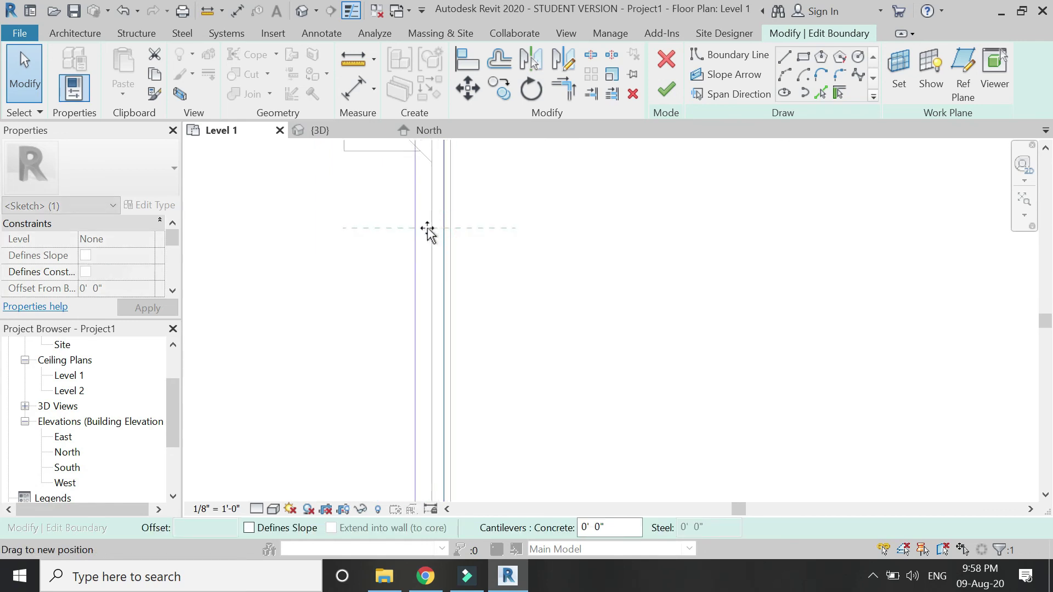
scroll(440, 358, down, 6)
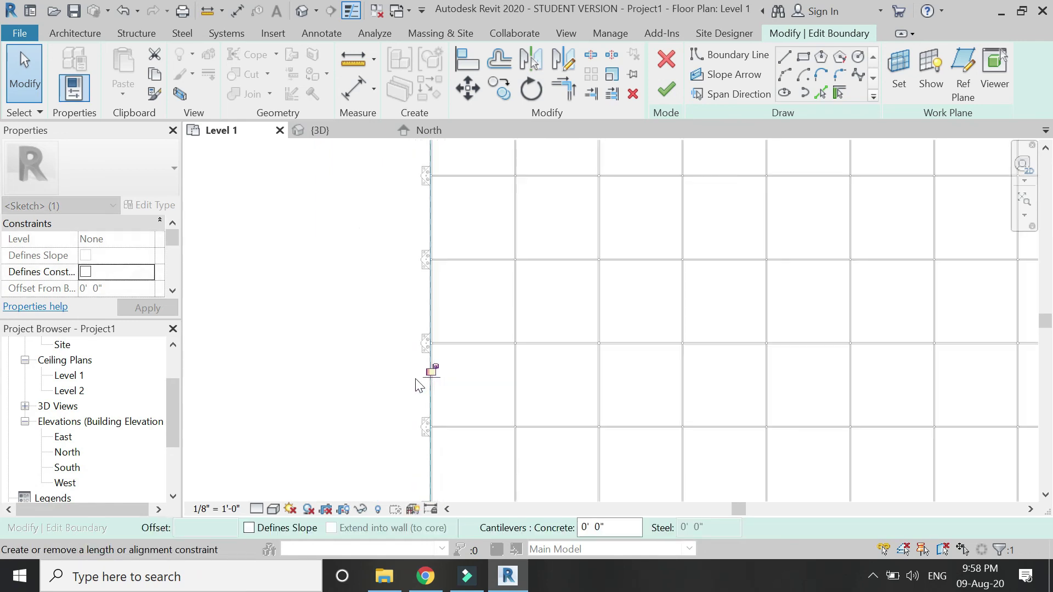
Step: Move the floor's top boundary line onto the top edge of the pedestal grid and finish the boundary edit
scroll(442, 216, up, 6)
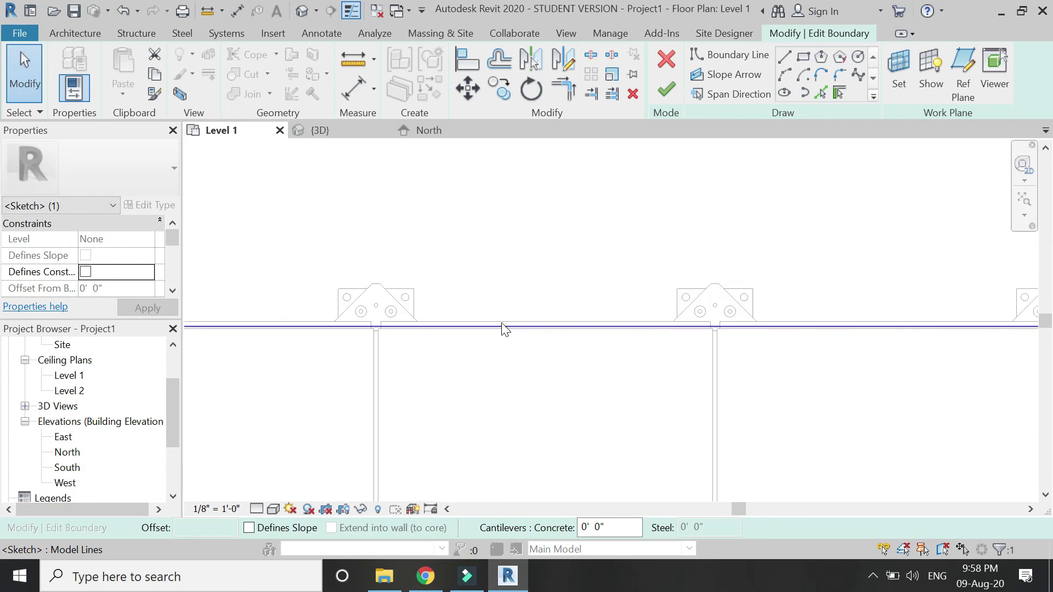
scroll(516, 312, up, 2)
scroll(463, 271, down, 6)
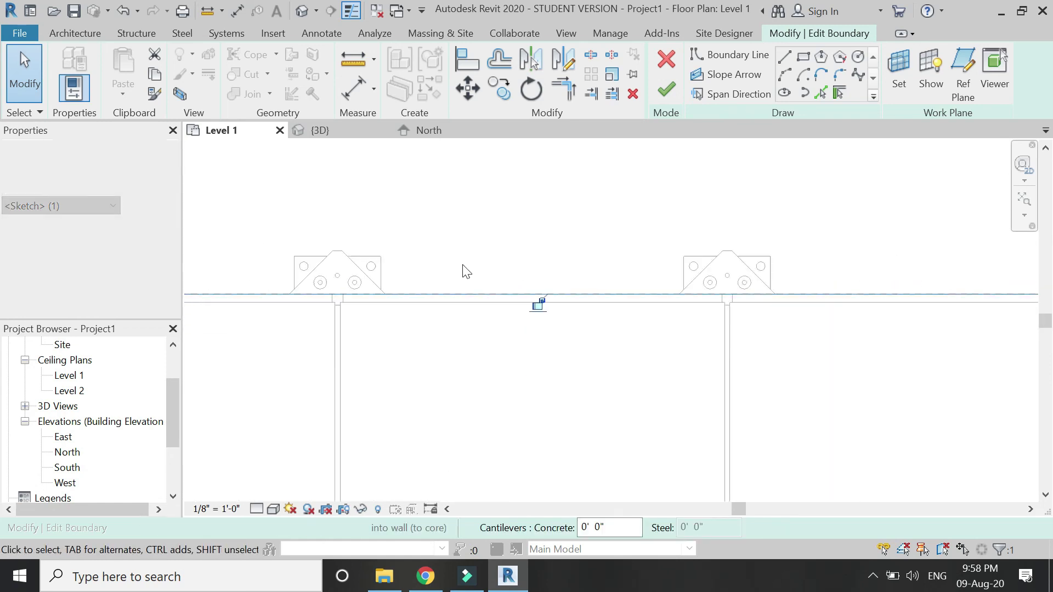
scroll(440, 236, down, 3)
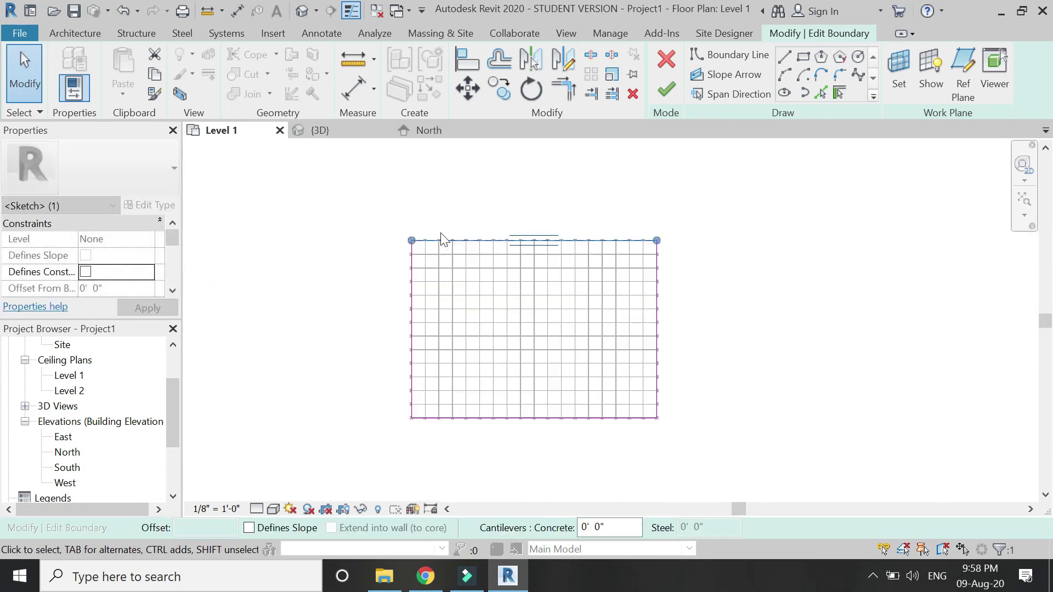
click(666, 90)
click(434, 145)
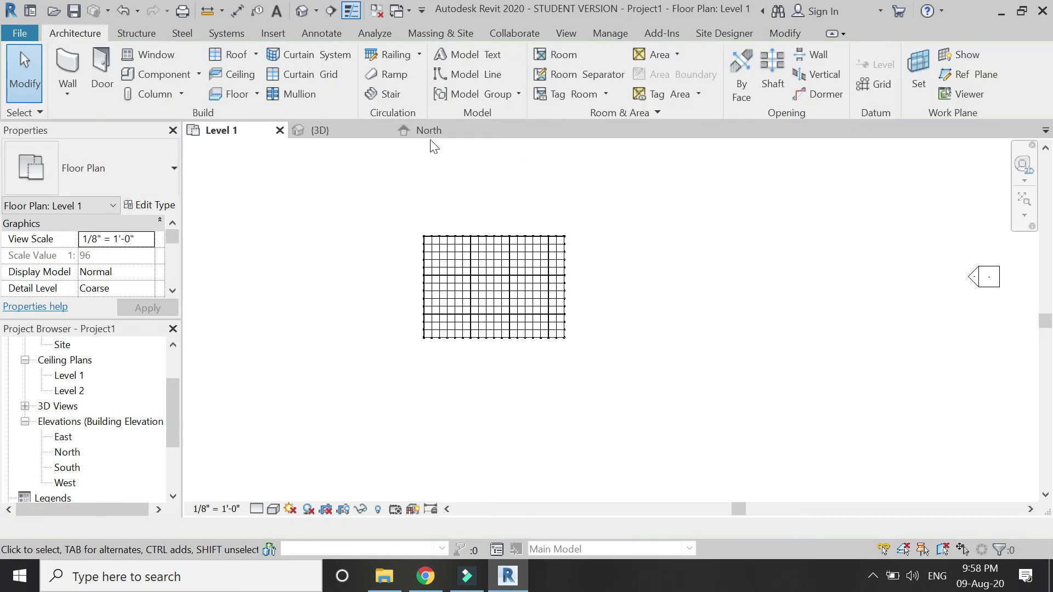
Step: Open the 3D view and examine the raised floor's tile grid, edge pedestals and corner, orbiting around to another side
click(305, 13)
scroll(616, 423, up, 5)
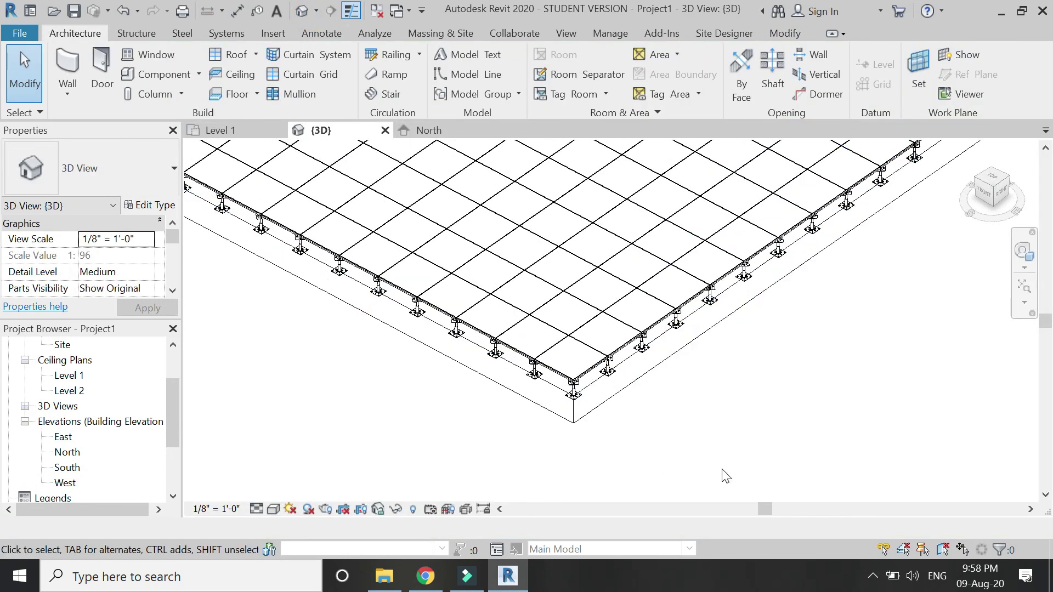
scroll(530, 272, up, 8)
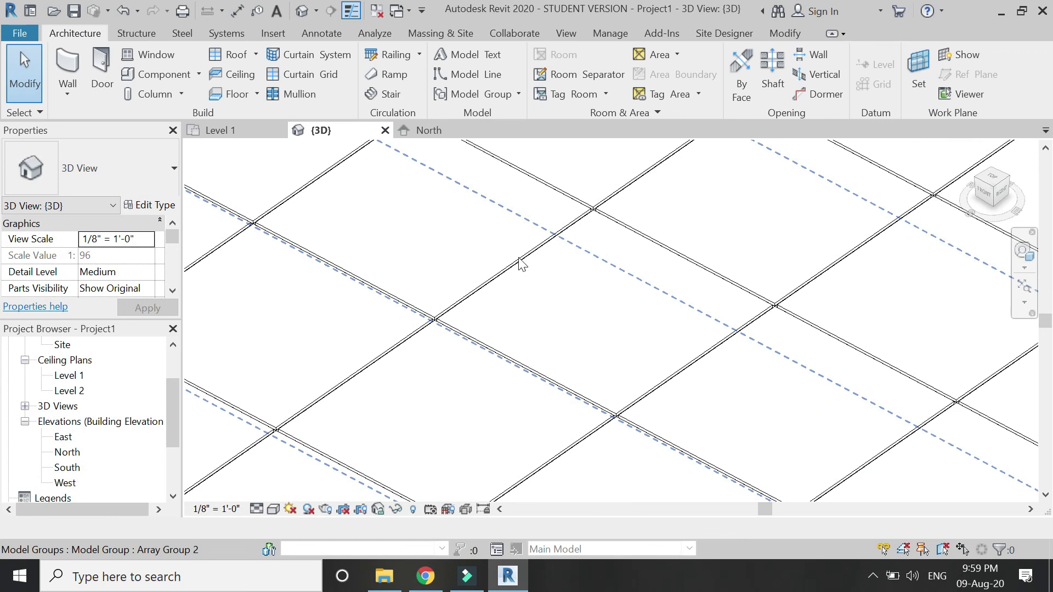
scroll(441, 310, down, 6)
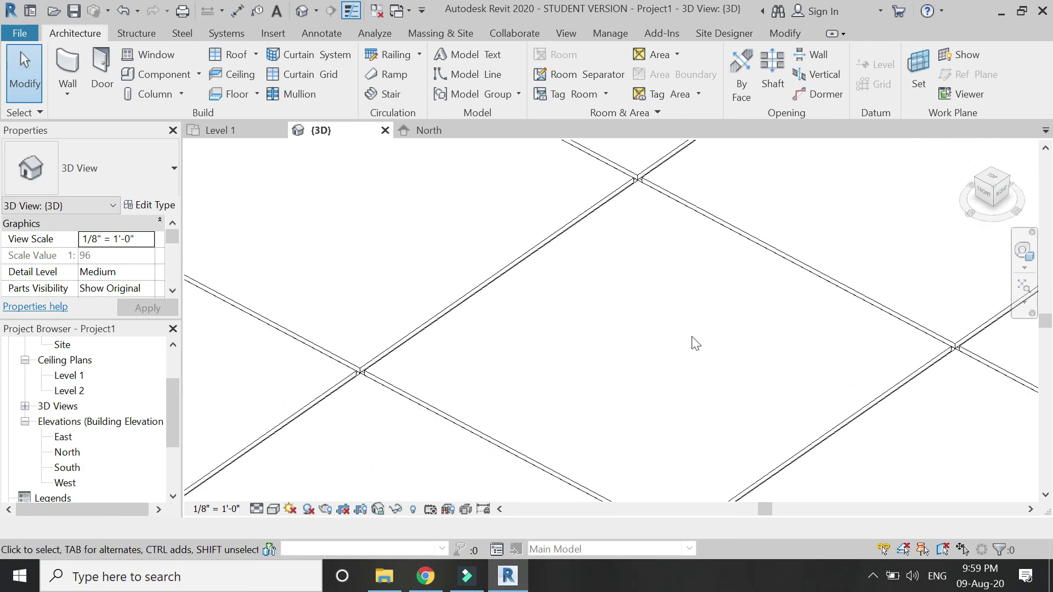
scroll(397, 303, down, 5)
scroll(766, 437, up, 2)
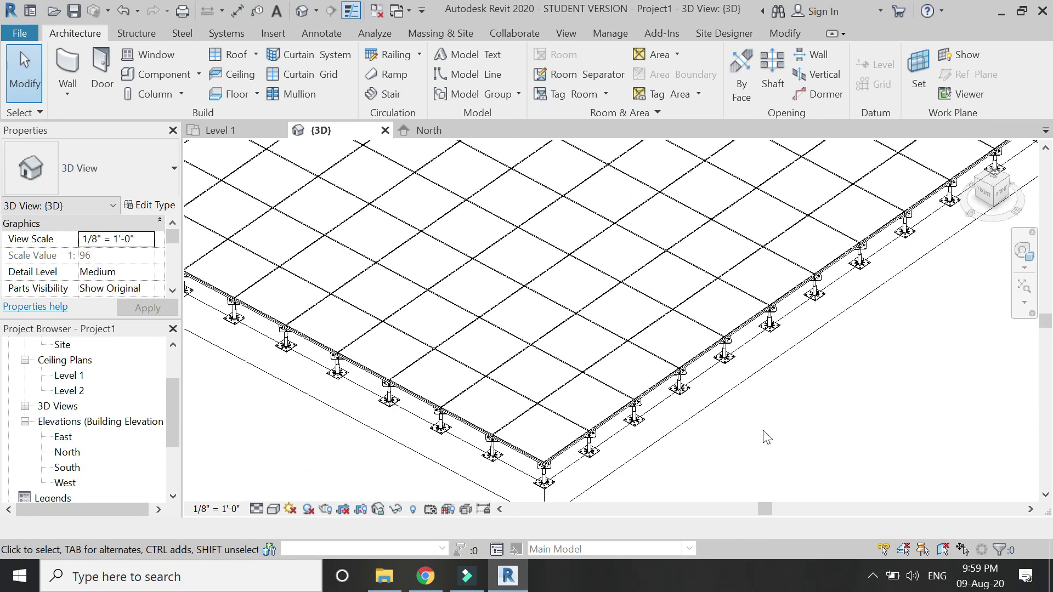
click(1023, 251)
drag(680, 247, 551, 294)
mouse_move(578, 419)
mouse_down()
mouse_move(570, 406)
mouse_move(666, 383)
mouse_move(690, 364)
mouse_move(655, 358)
mouse_move(592, 369)
mouse_move(535, 409)
mouse_move(636, 394)
mouse_move(784, 398)
mouse_move(498, 411)
mouse_move(482, 422)
mouse_up()
scroll(484, 422, down, 5)
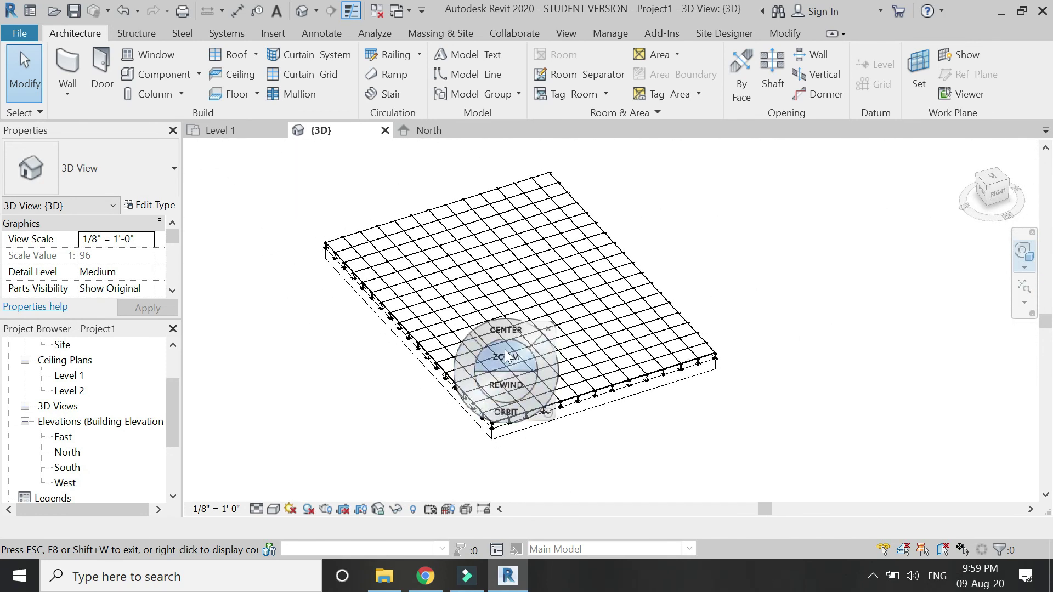
key(Escape)
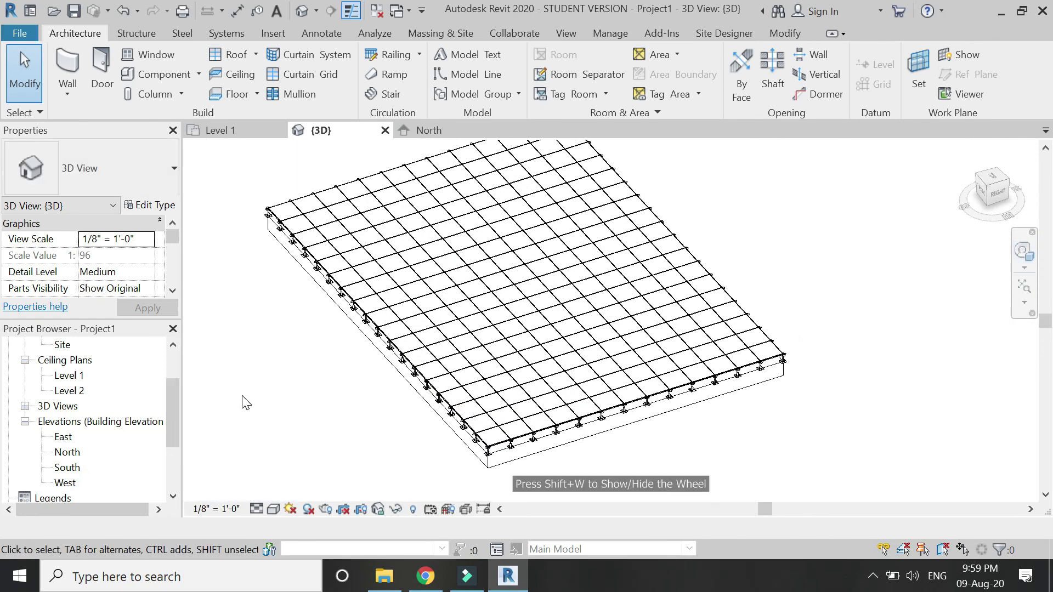